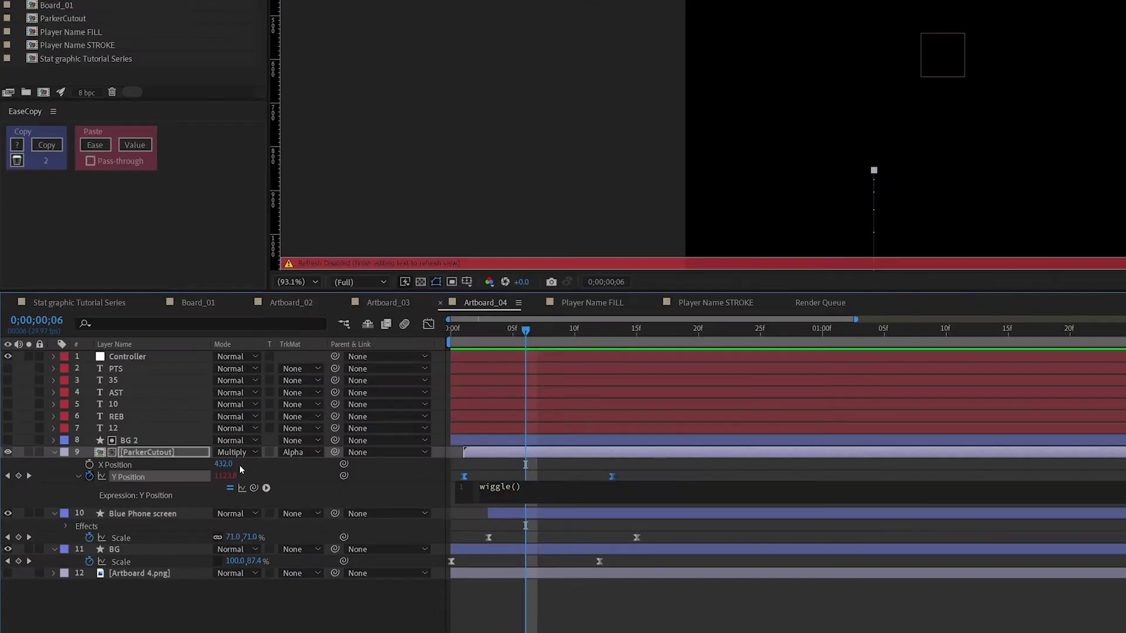
Edit the 125 wiggle amount, pre-compose the stat layers, scrub to about 3;13, then open Artboard_04.
{"action": "double_click", "coordinate": [538, 475]}
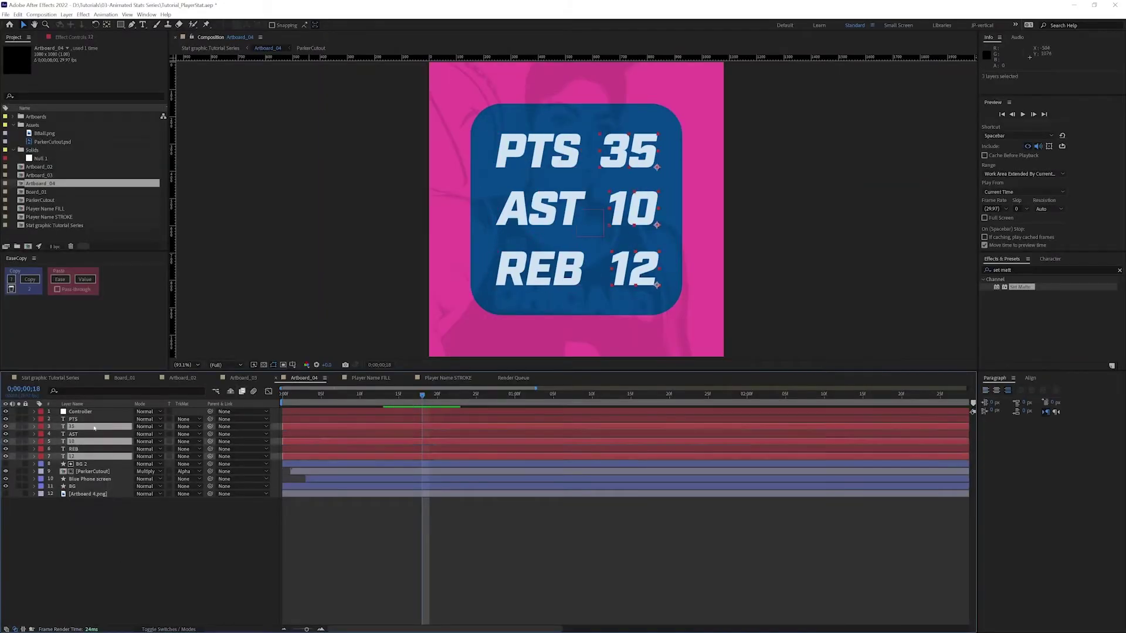
{"action": "key", "text": "ctrl+shift+c"}
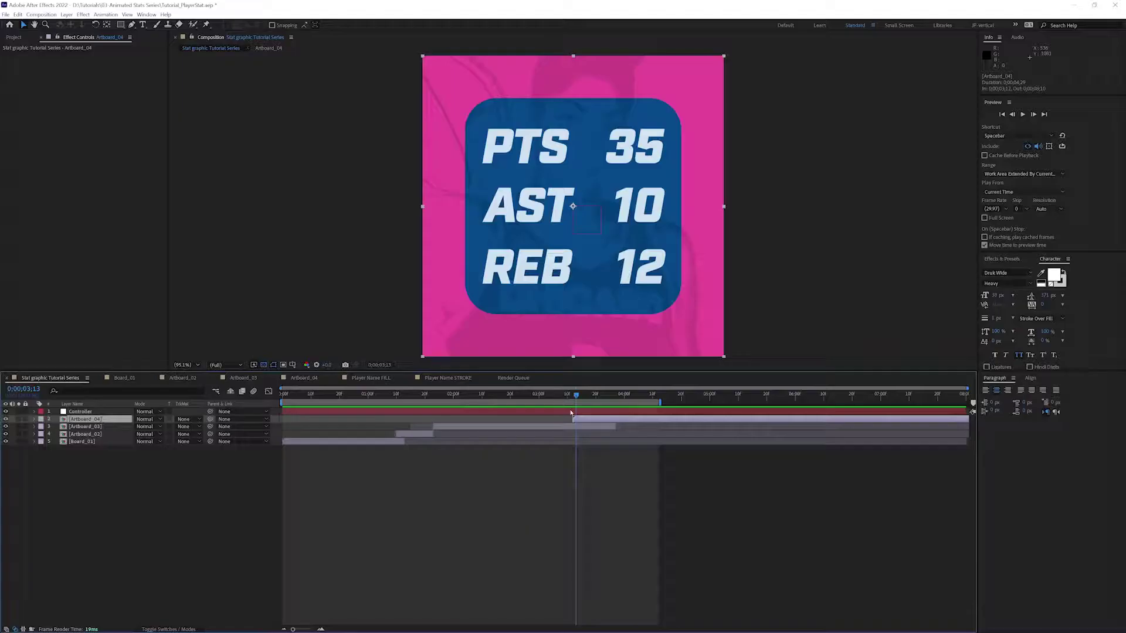
{"action": "left_click_drag", "start_coordinate": [562, 398], "coordinate": [581, 401]}
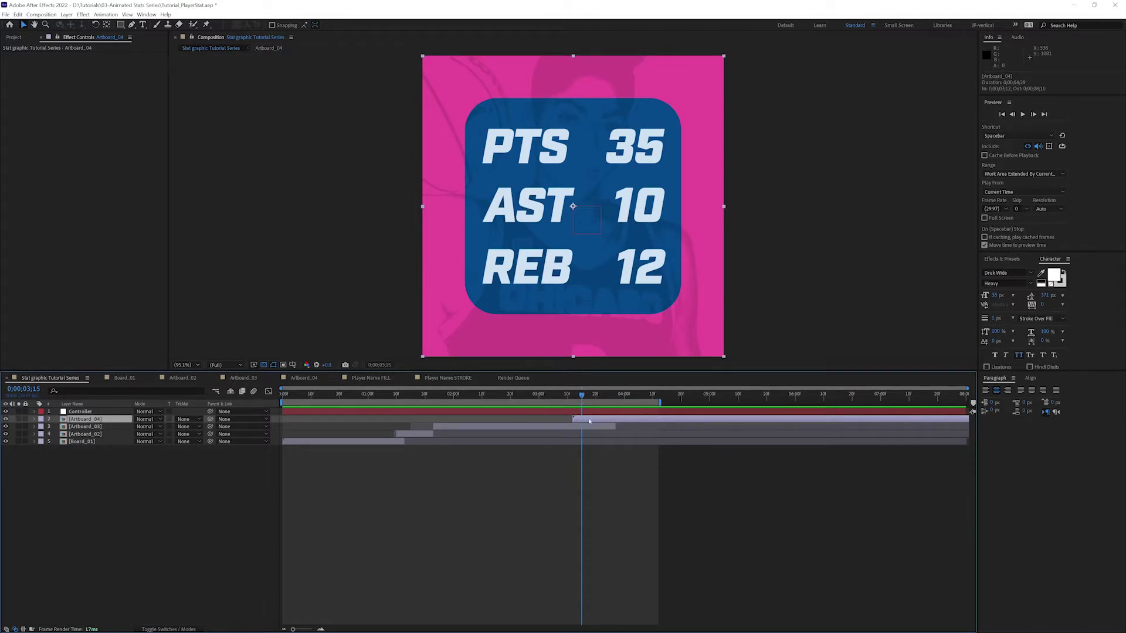
{"action": "double_click", "coordinate": [589, 420]}
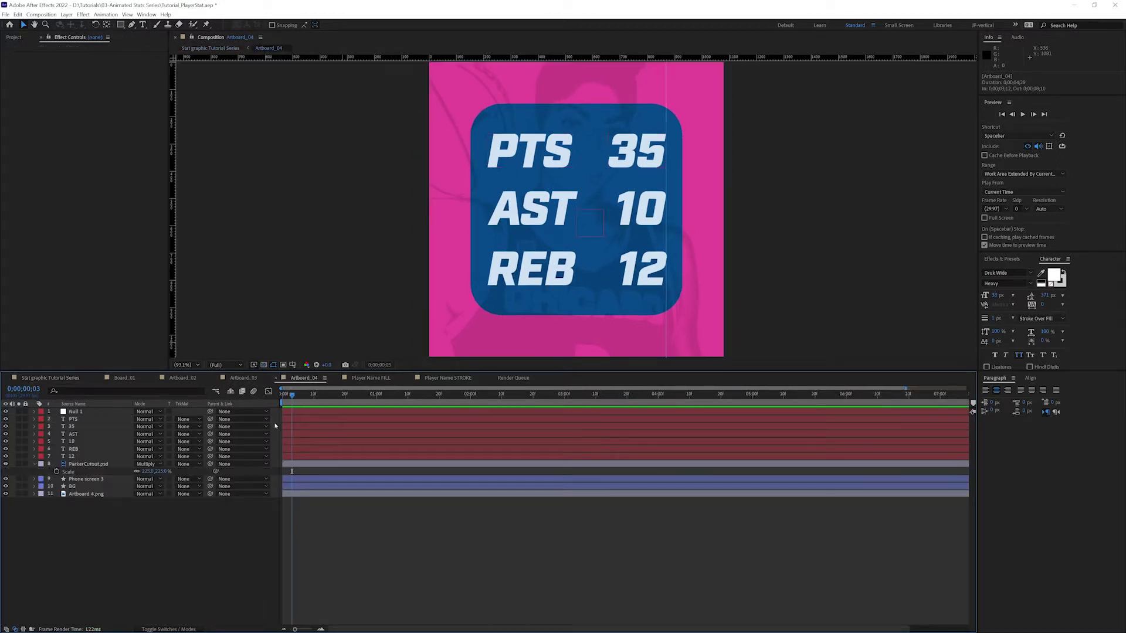
Save the project and hide the stat text, player cutout and Phone screen 3 layers.
{"action": "key", "text": "ctrl+s"}
{"action": "left_click_drag", "start_coordinate": [6, 463], "coordinate": [5, 476]}
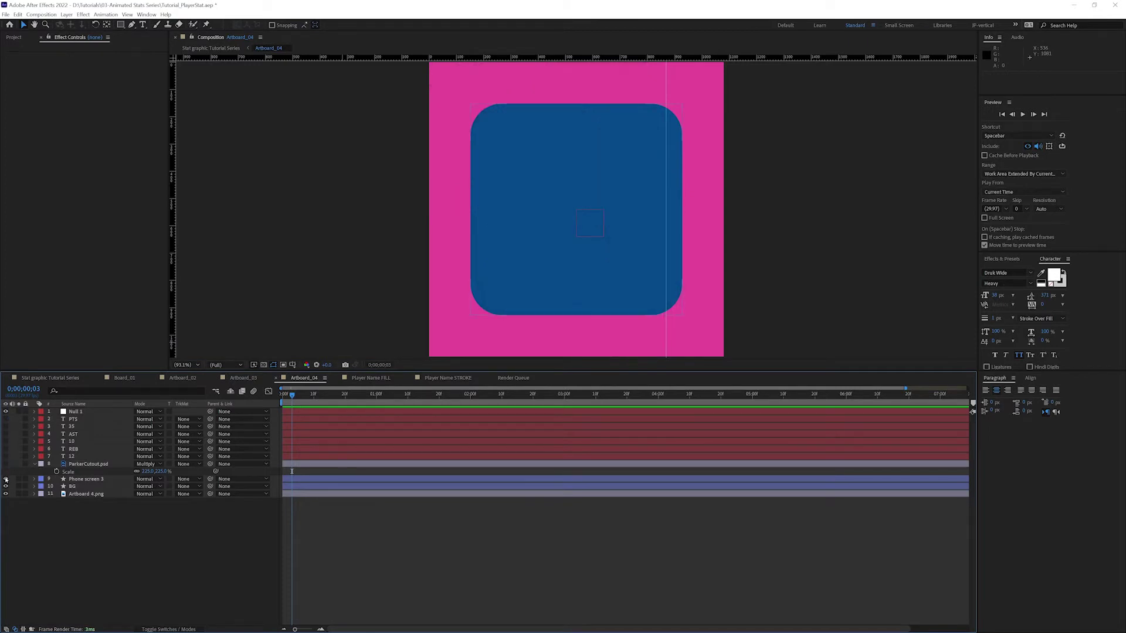
{"action": "left_click", "coordinate": [6, 479]}
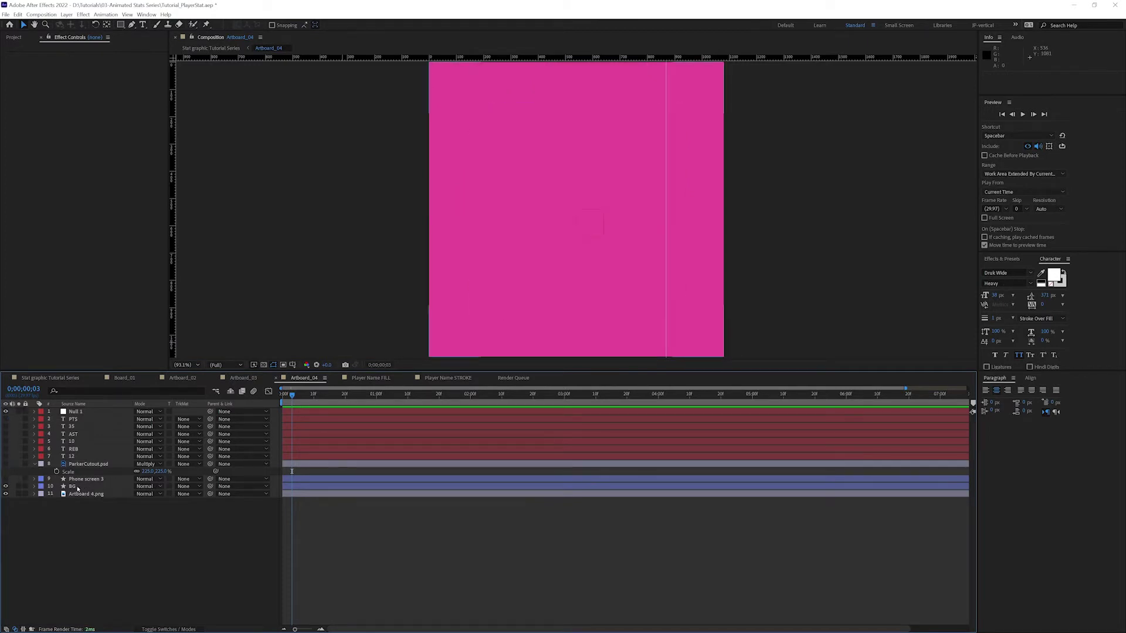
Select the BG layer and remove the vertical guide from the Artboard_04 viewer.
{"action": "left_click", "coordinate": [73, 487]}
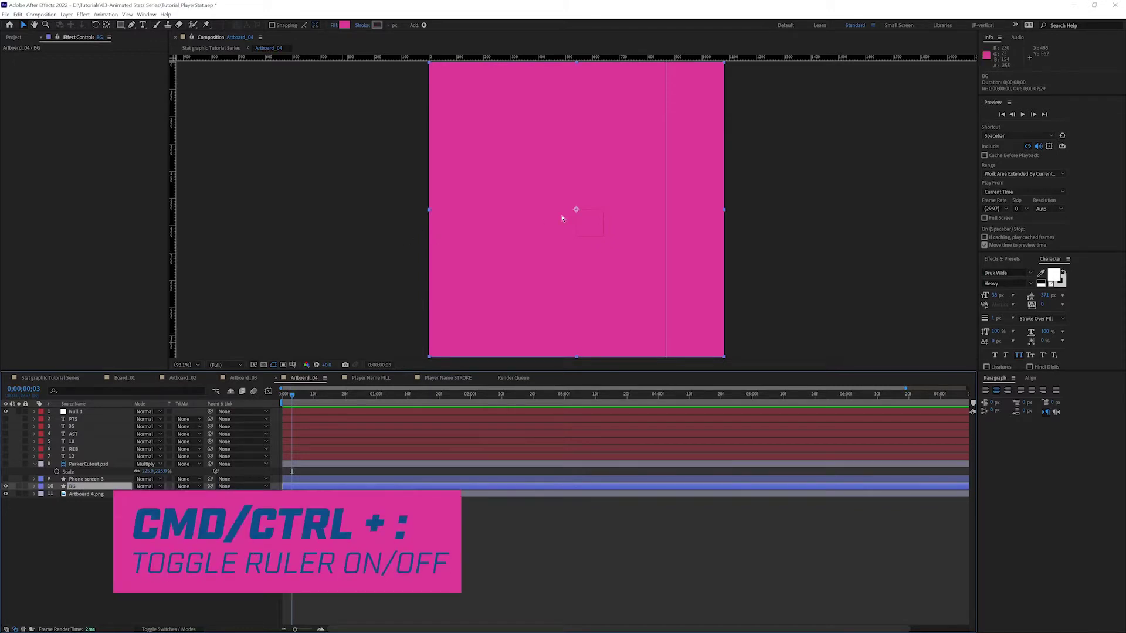
{"action": "key", "text": "ctrl+semicolon"}
{"action": "key", "text": "ctrl+semicolon"}
{"action": "left_click_drag", "start_coordinate": [666, 71], "coordinate": [655, 56]}
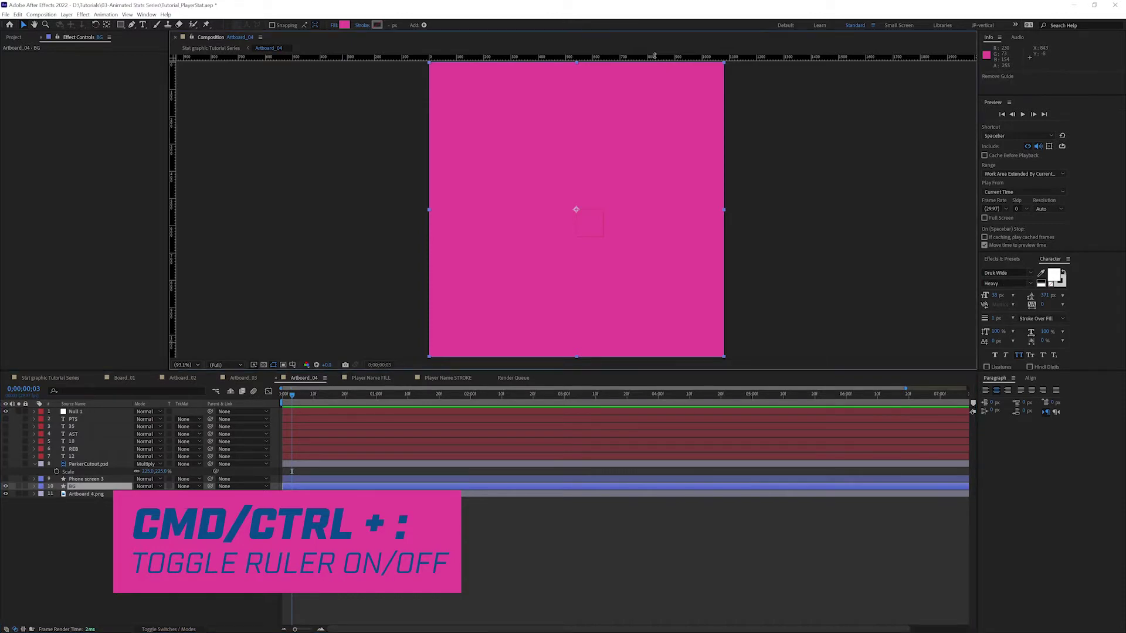
Unlink BG's Scale width and height, and snap its anchor point to the top-edge midpoint.
{"action": "key", "text": "s"}
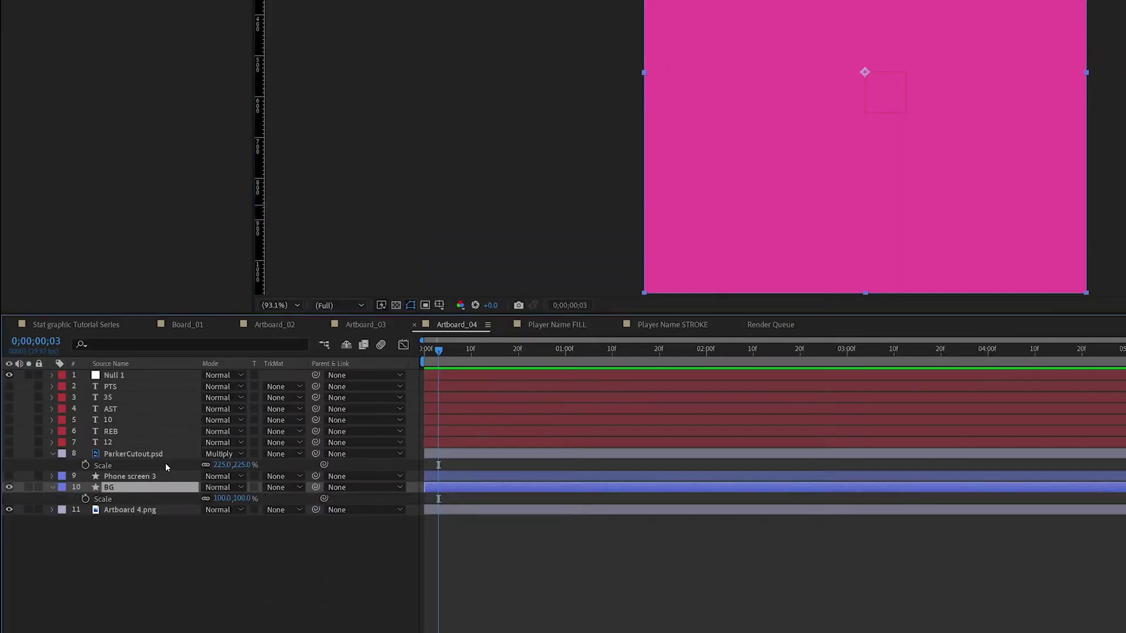
{"action": "left_click", "coordinate": [205, 498]}
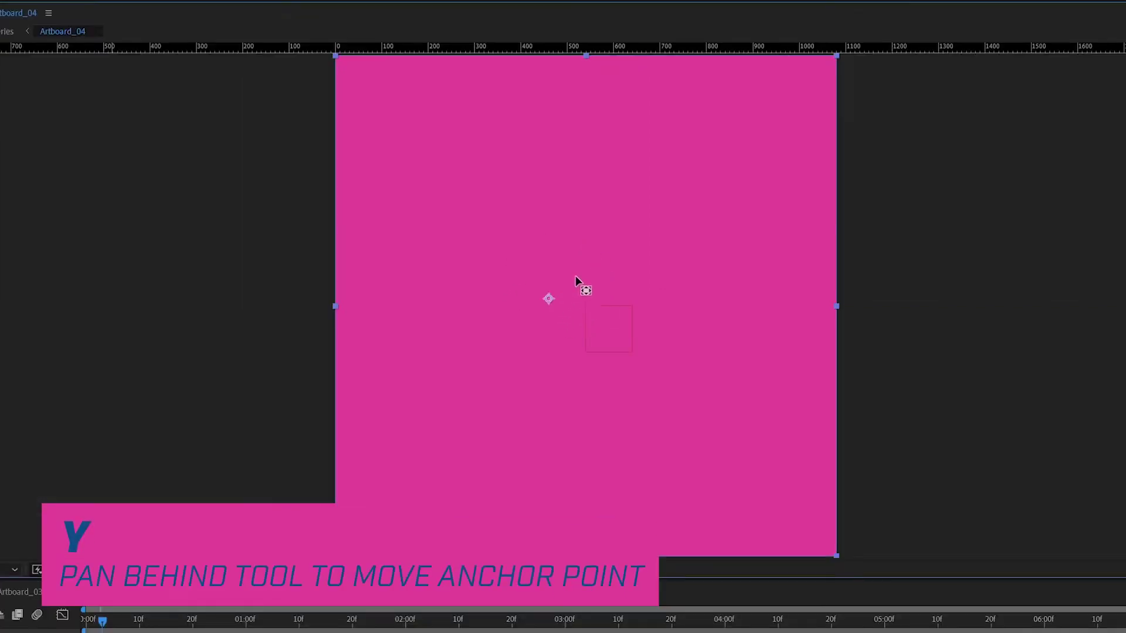
{"action": "left_click_drag", "start_coordinate": [626, 300], "coordinate": [513, 306]}
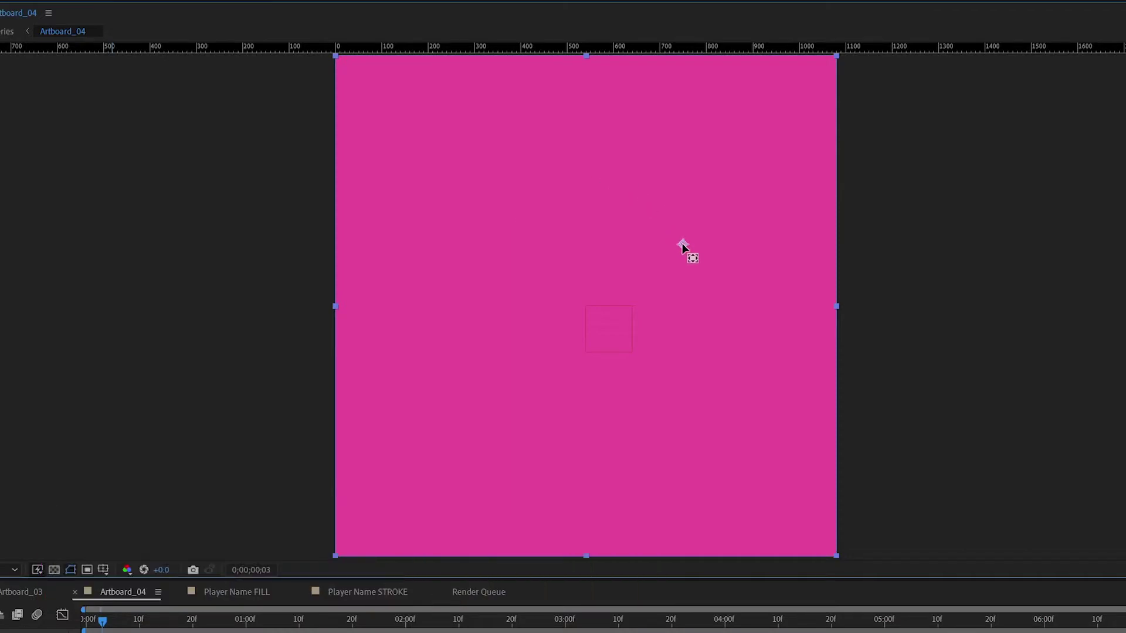
{"action": "left_click_drag", "start_coordinate": [782, 301], "coordinate": [838, 306]}
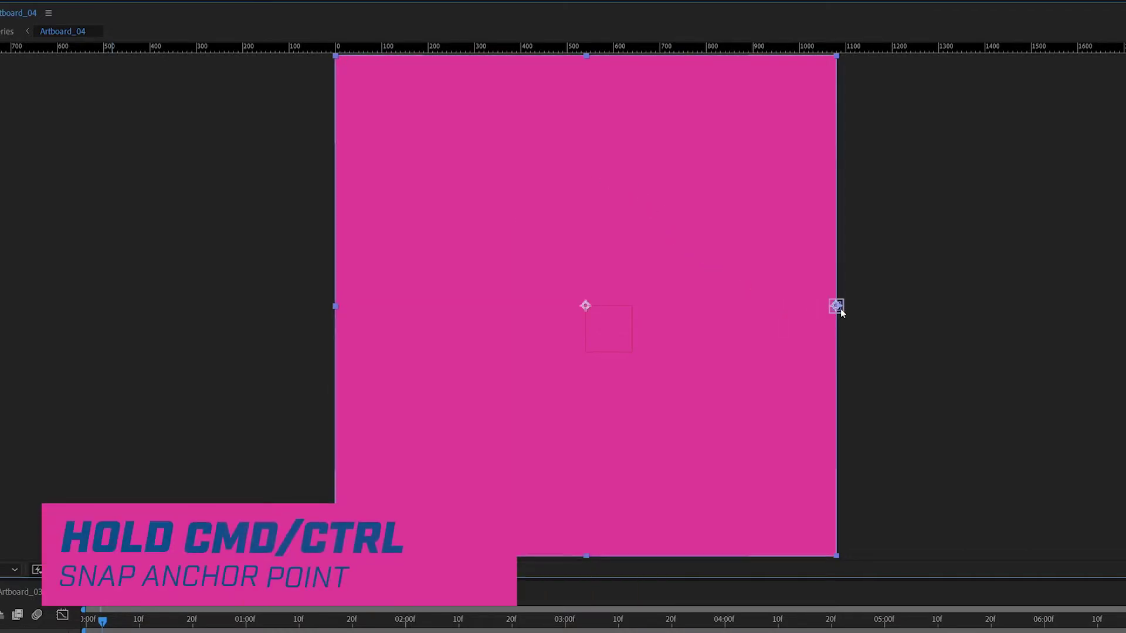
{"action": "mouse_move", "coordinate": [836, 268]}
{"action": "left_mouse_down"}
{"action": "mouse_move", "coordinate": [834, 53]}
{"action": "mouse_move", "coordinate": [687, 55]}
{"action": "left_mouse_up"}
{"action": "left_click_drag", "start_coordinate": [585, 55], "coordinate": [586, 319]}
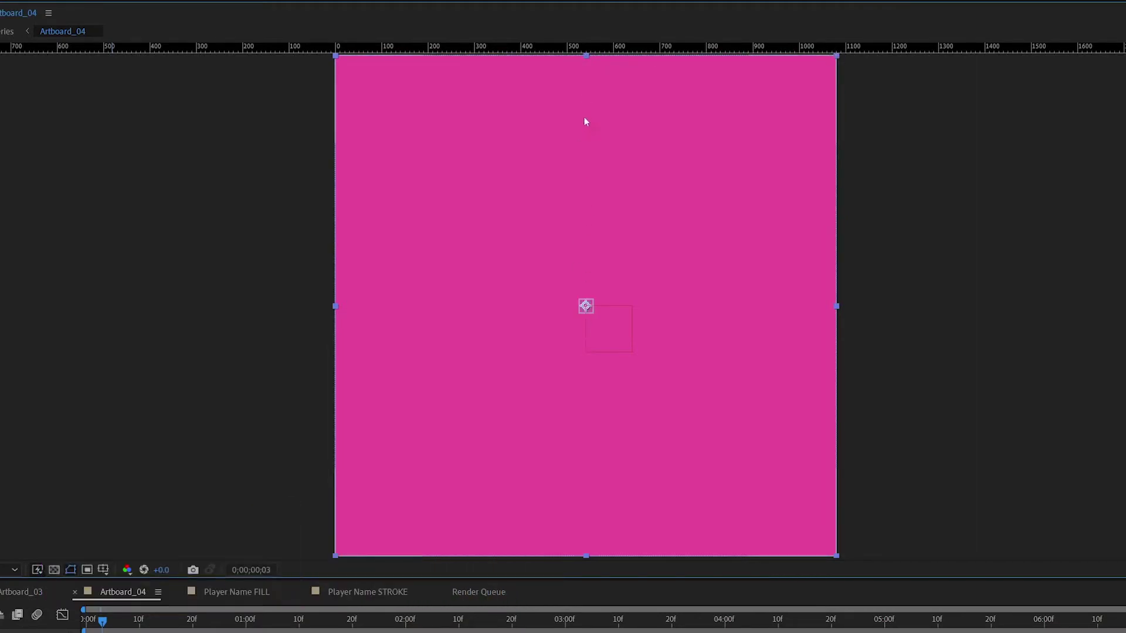
{"action": "mouse_move", "coordinate": [585, 121]}
{"action": "left_mouse_down"}
{"action": "mouse_move", "coordinate": [583, 55]}
{"action": "mouse_move", "coordinate": [591, 59]}
{"action": "left_mouse_up"}
{"action": "key", "text": "ctrl+z"}
{"action": "key", "text": "ctrl+shift+z"}
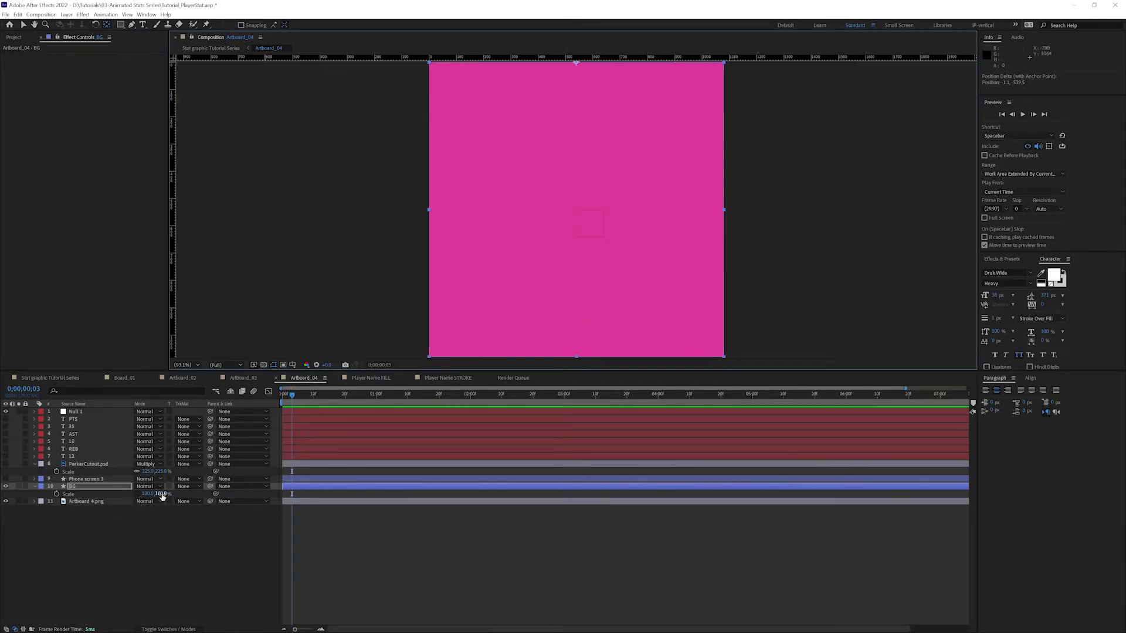
Keyframe BG's Scale height from 0 at frame 0 to 100% at frame 10, then preview.
{"action": "left_click_drag", "start_coordinate": [162, 496], "coordinate": [139, 496]}
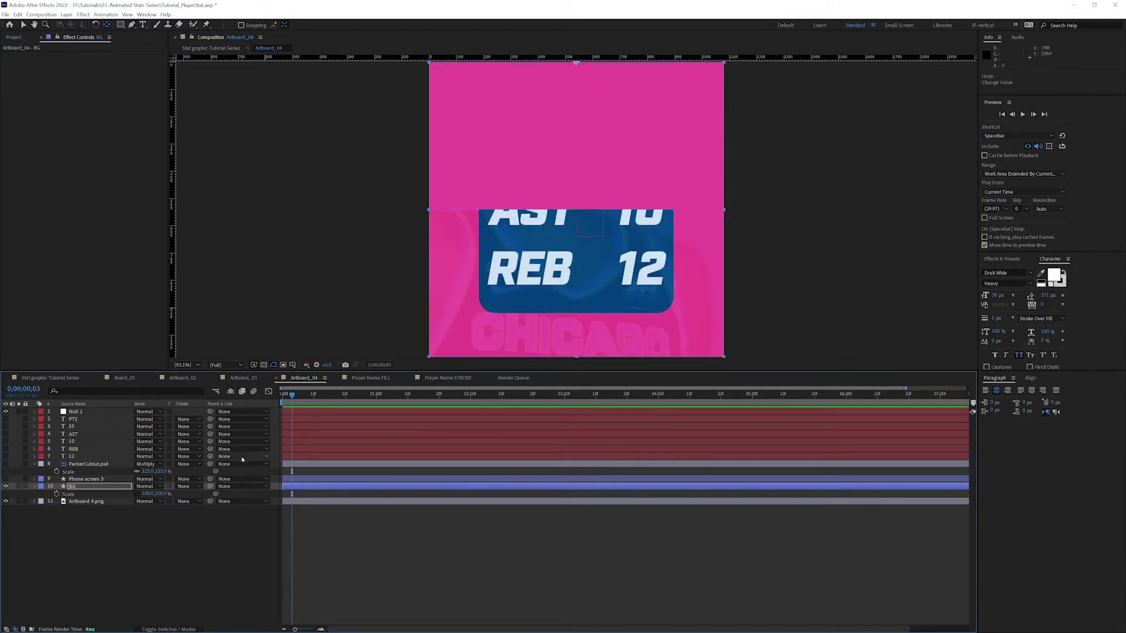
{"action": "key", "text": "ctrl+z"}
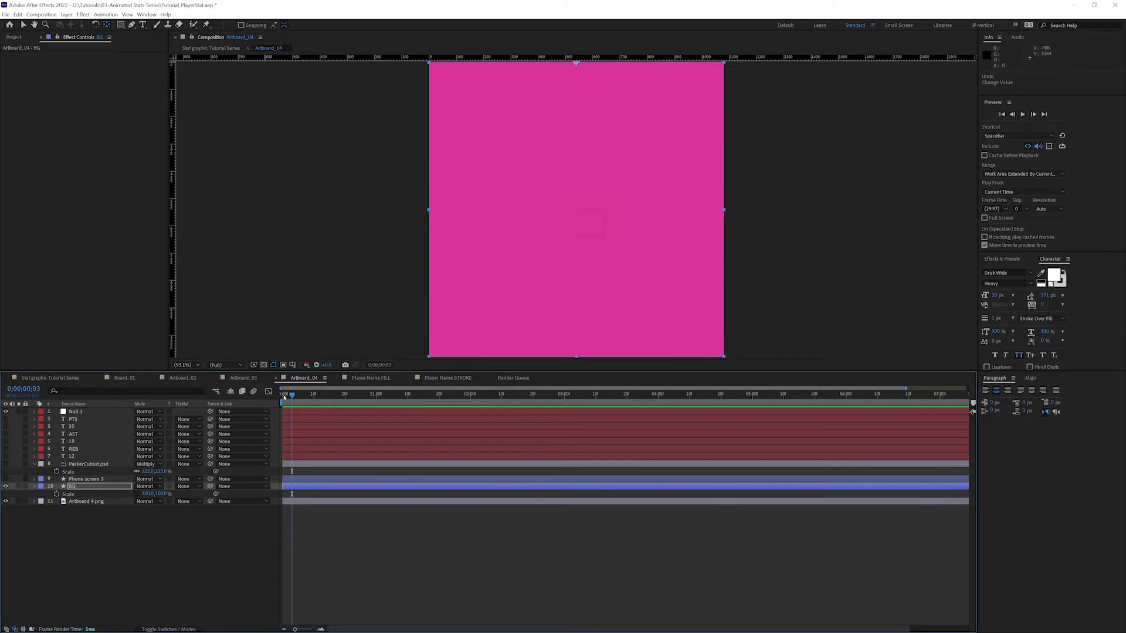
{"action": "left_click", "coordinate": [284, 397]}
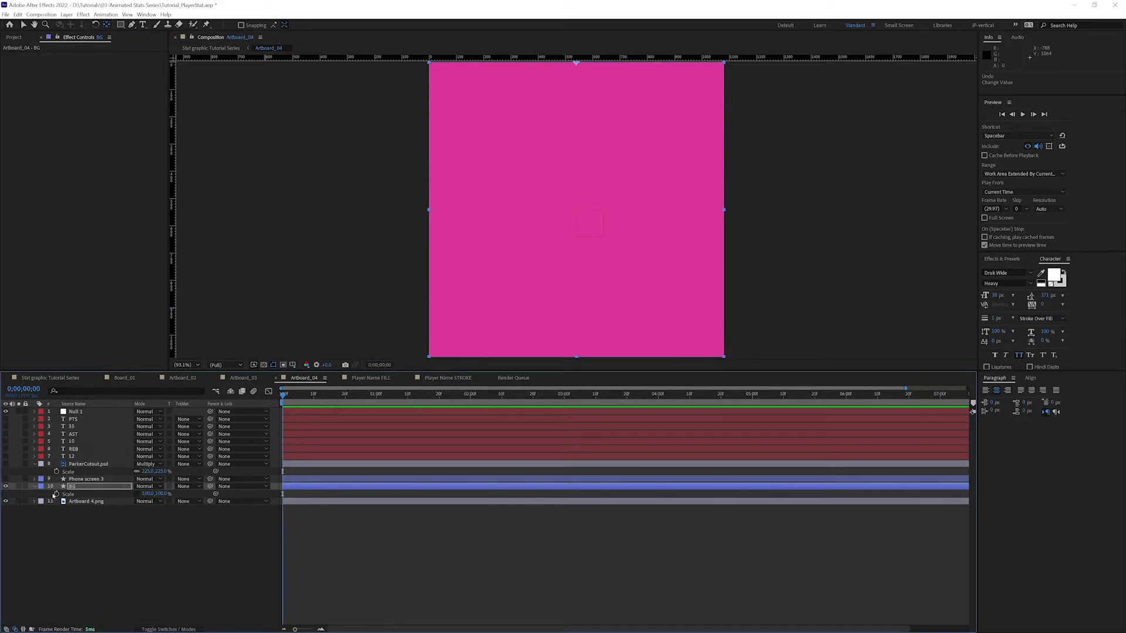
{"action": "left_click", "coordinate": [56, 494]}
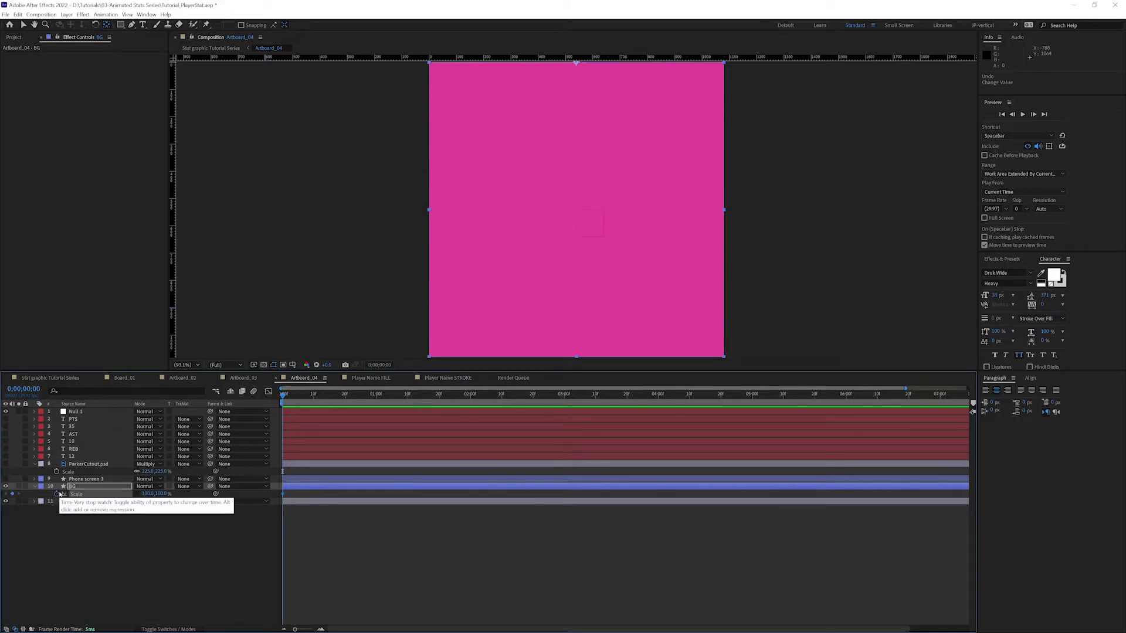
{"action": "key", "text": "alt+shift+Right"}
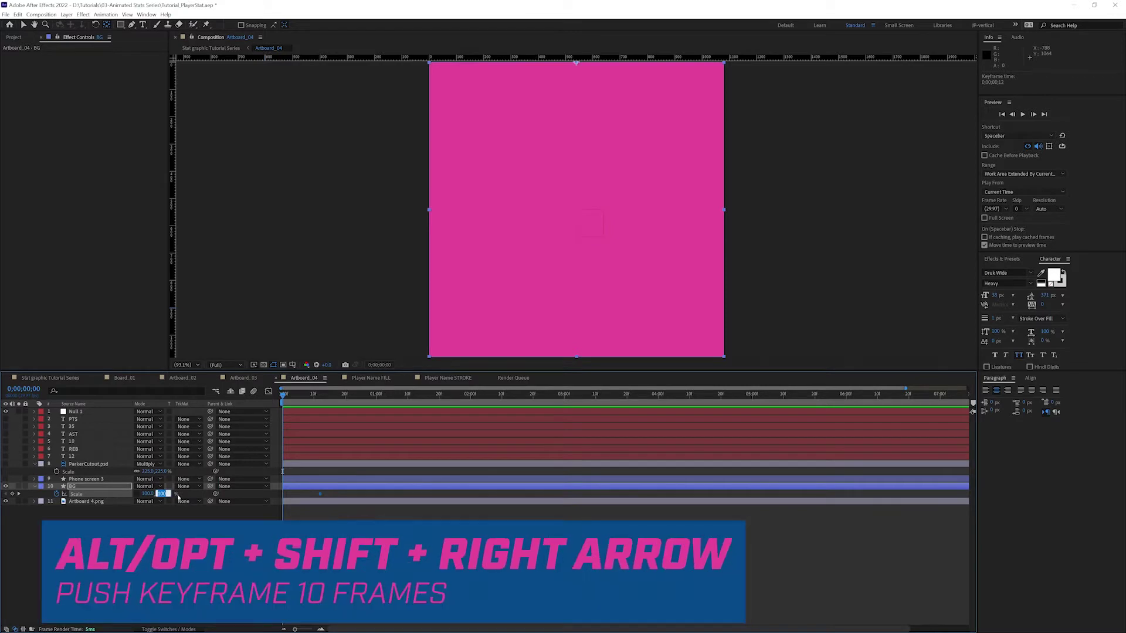
{"action": "type", "text": "0"}
{"action": "key", "text": "Return"}
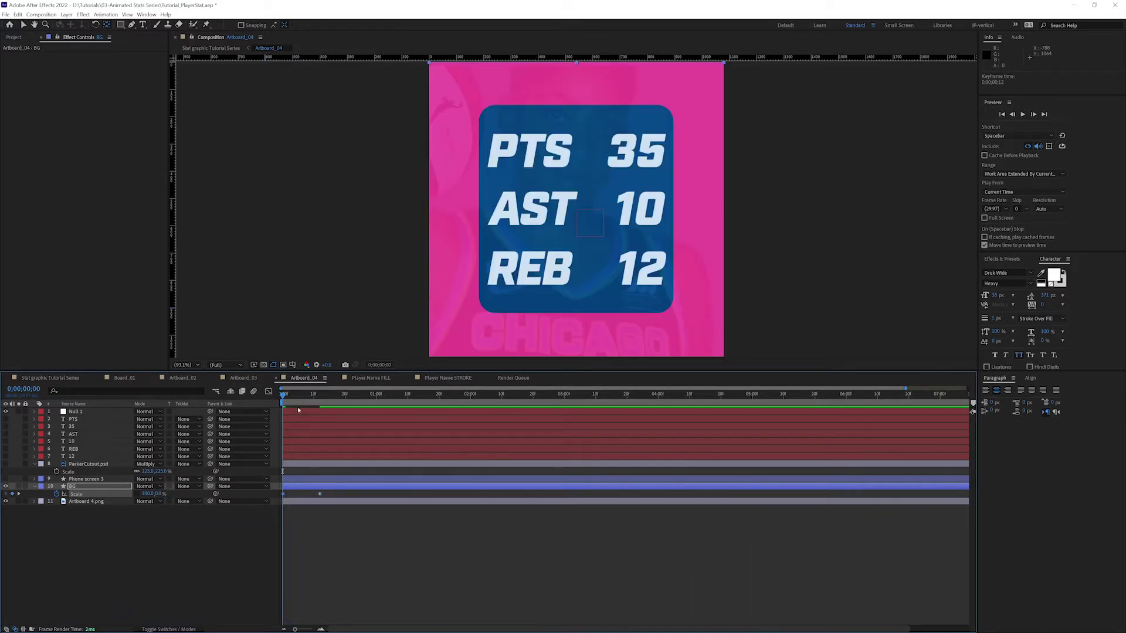
{"action": "key", "text": "space"}
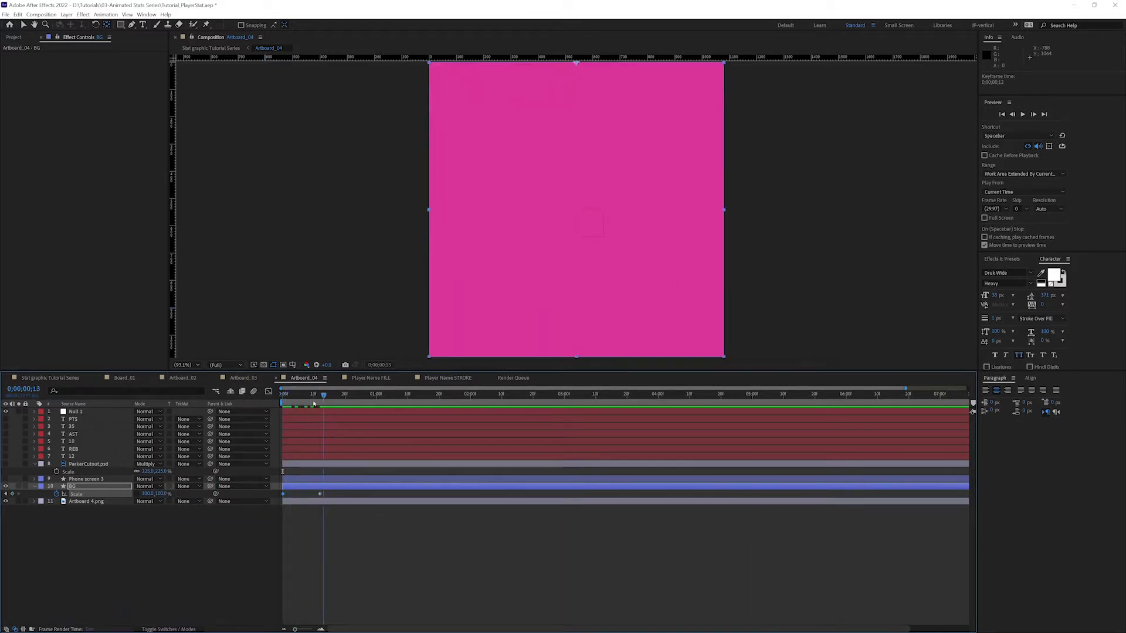
In the Stat graphic Tutorial Series comp, drag the Artboard_04 layer one frame earlier to start at 3;10.
{"action": "key", "text": "space"}
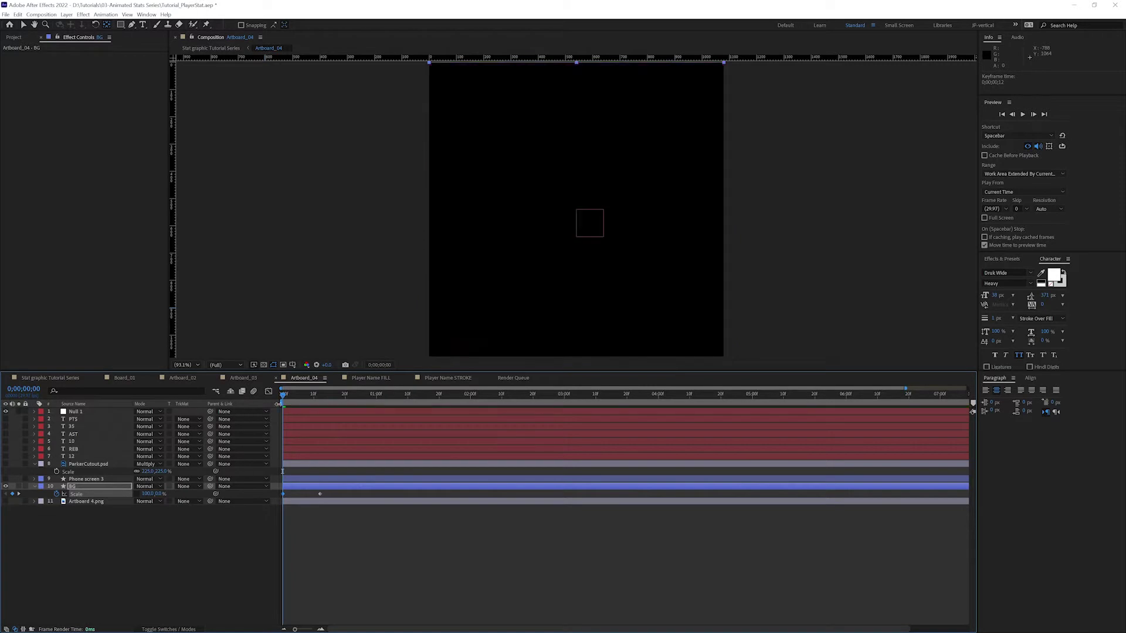
{"action": "left_click", "coordinate": [62, 378]}
{"action": "left_click", "coordinate": [572, 394]}
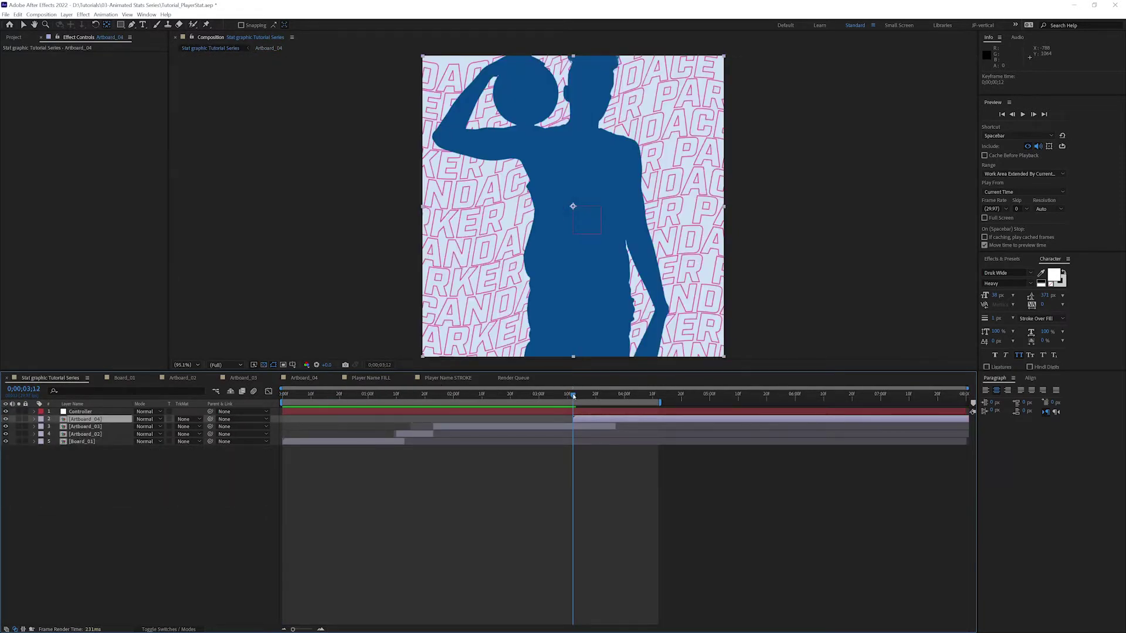
{"action": "left_click_drag", "start_coordinate": [573, 396], "coordinate": [563, 395]}
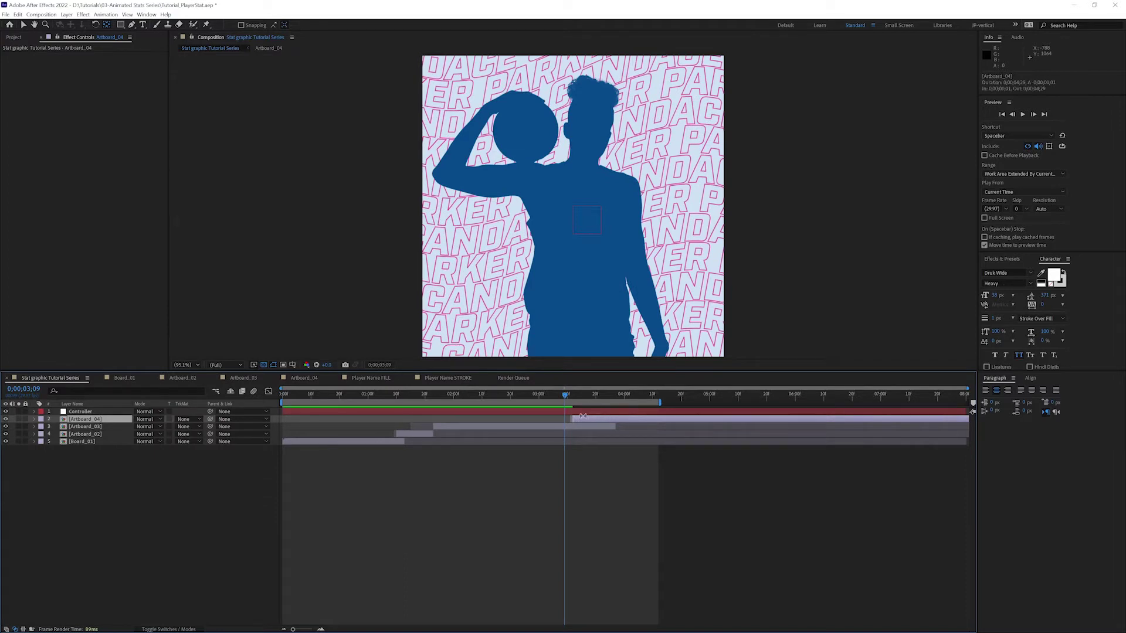
{"action": "key", "text": "v"}
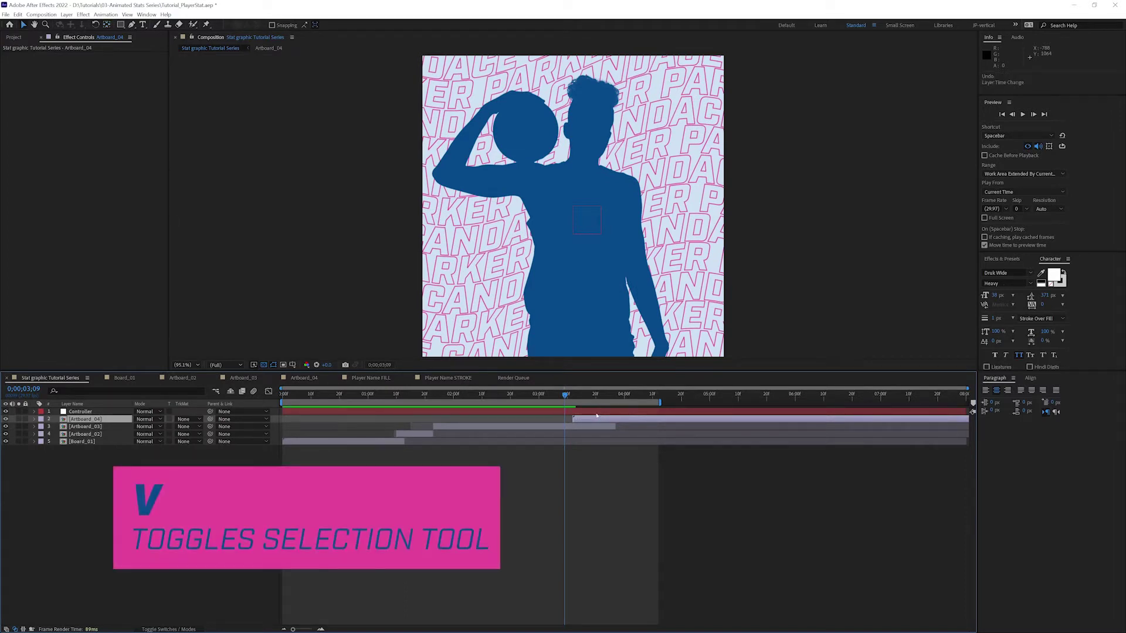
{"action": "left_click_drag", "start_coordinate": [592, 421], "coordinate": [567, 398]}
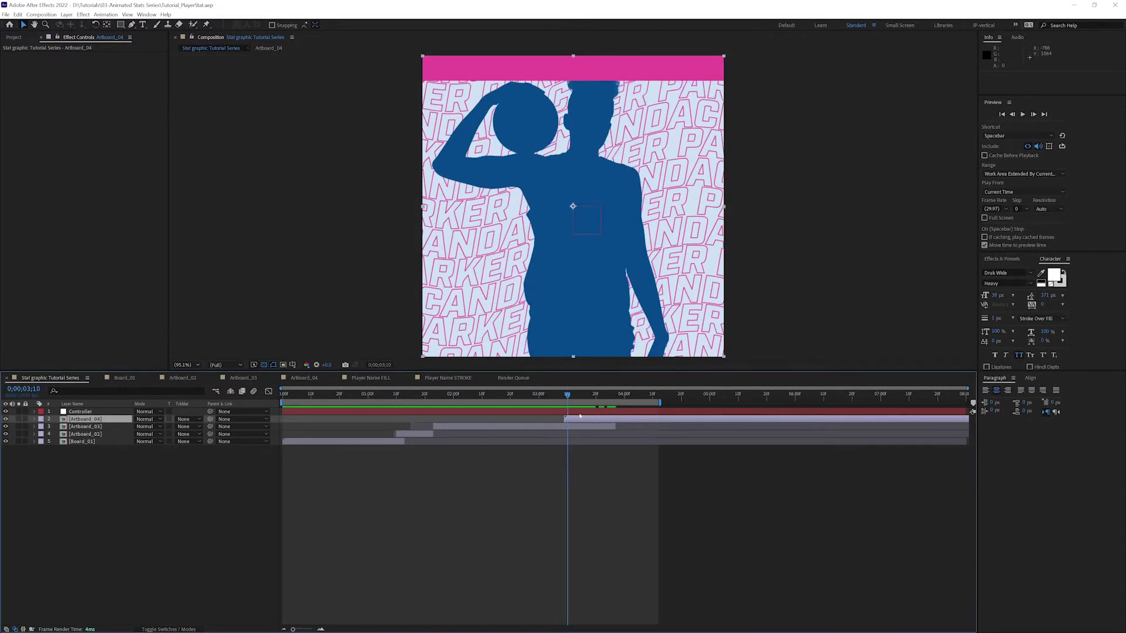
{"action": "left_click", "coordinate": [581, 421]}
Open Artboard_04 and apply Easy Ease (F9) to BG's Scale keyframe.
{"action": "double_click", "coordinate": [582, 421]}
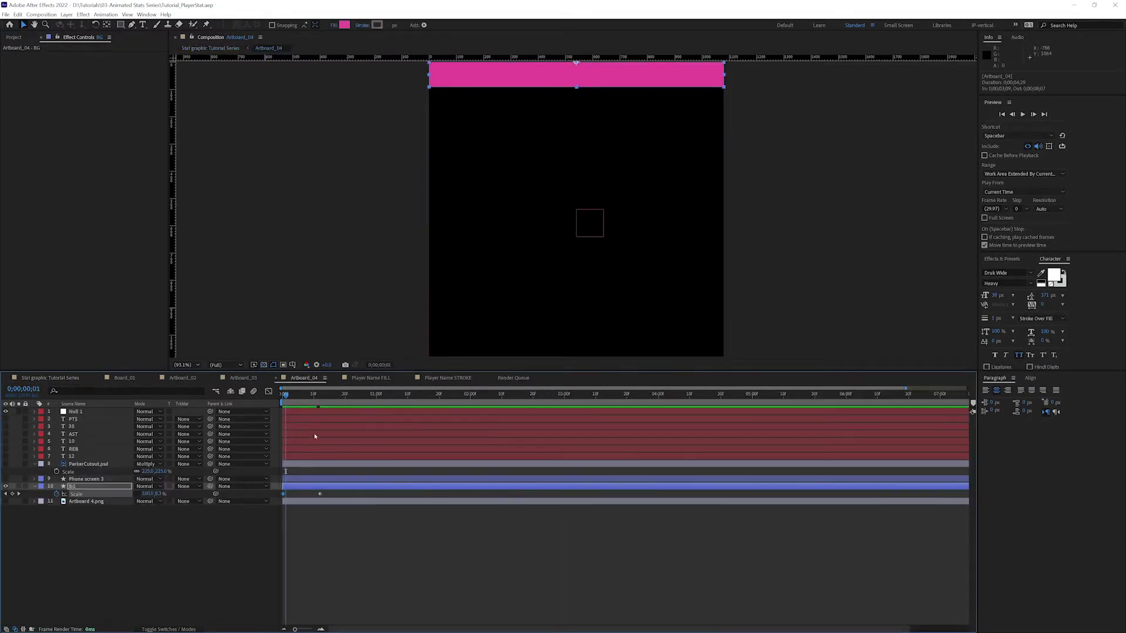
{"action": "left_click", "coordinate": [320, 495]}
{"action": "key", "text": "F9"}
In the Graph Editor, shape BG's Scale curve to rise fast and settle gently into 100%, then play back.
{"action": "left_click", "coordinate": [268, 392]}
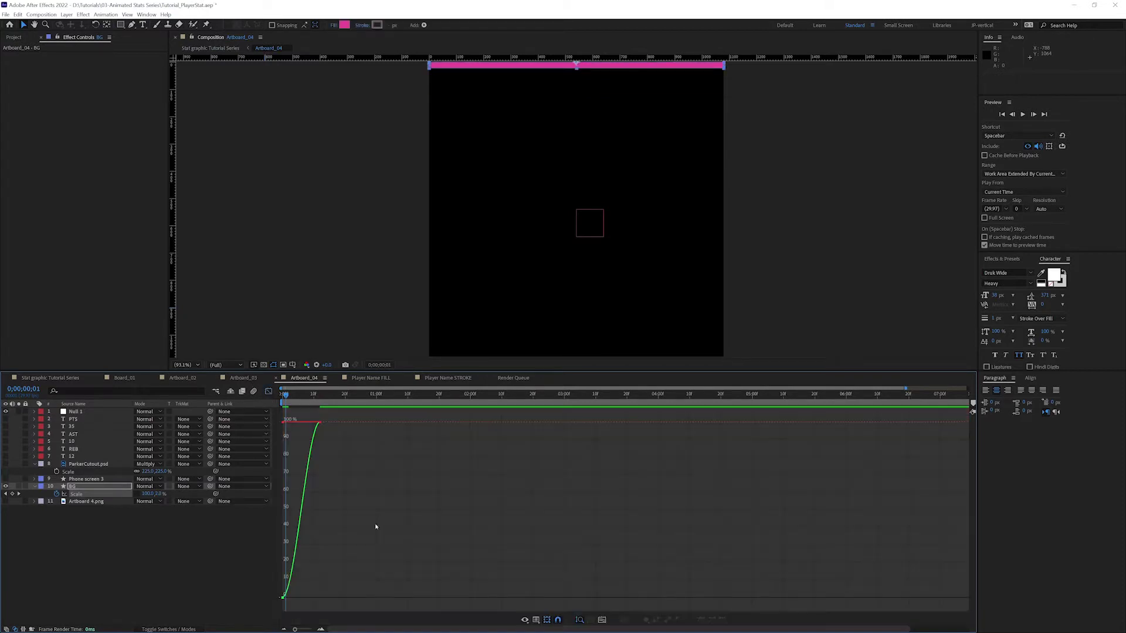
{"action": "left_click", "coordinate": [601, 620]}
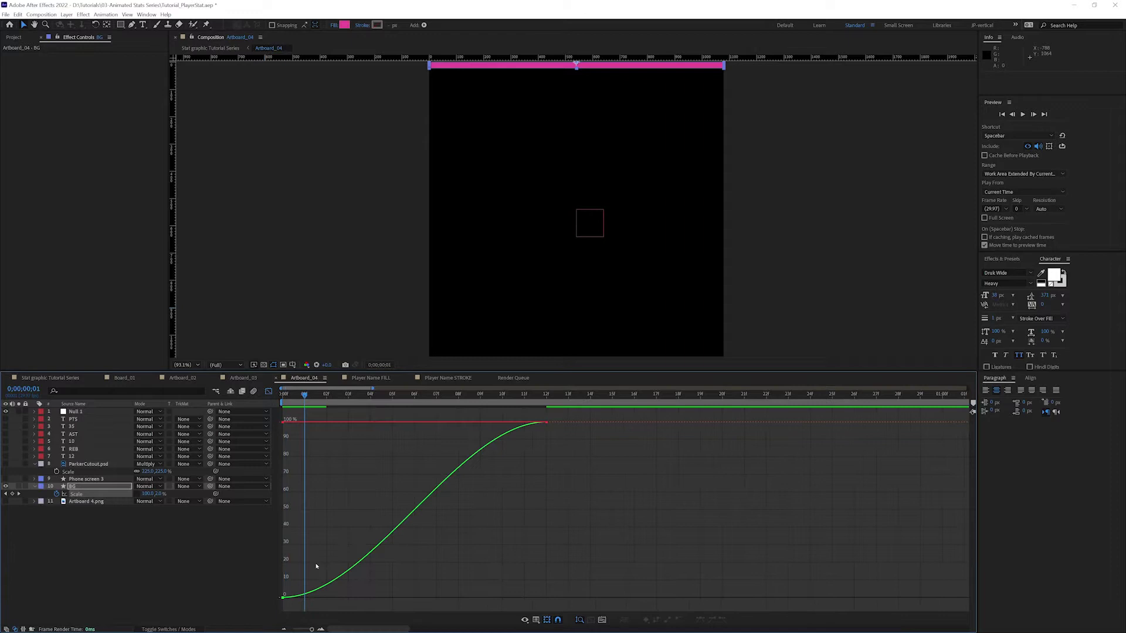
{"action": "left_click", "coordinate": [284, 598]}
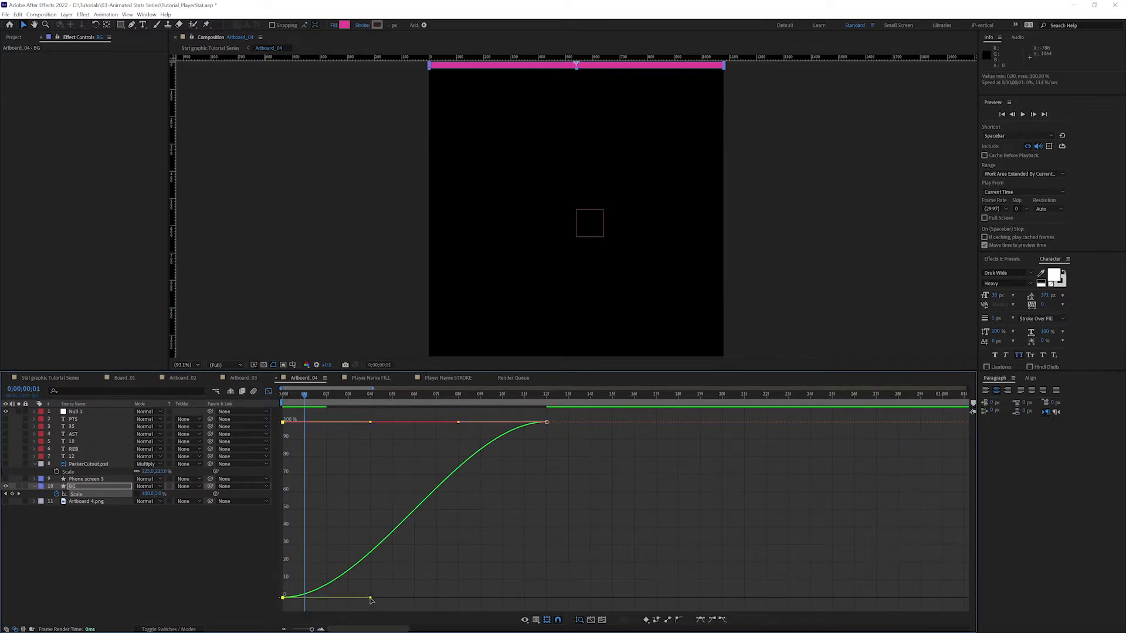
{"action": "left_click_drag", "start_coordinate": [359, 600], "coordinate": [340, 599]}
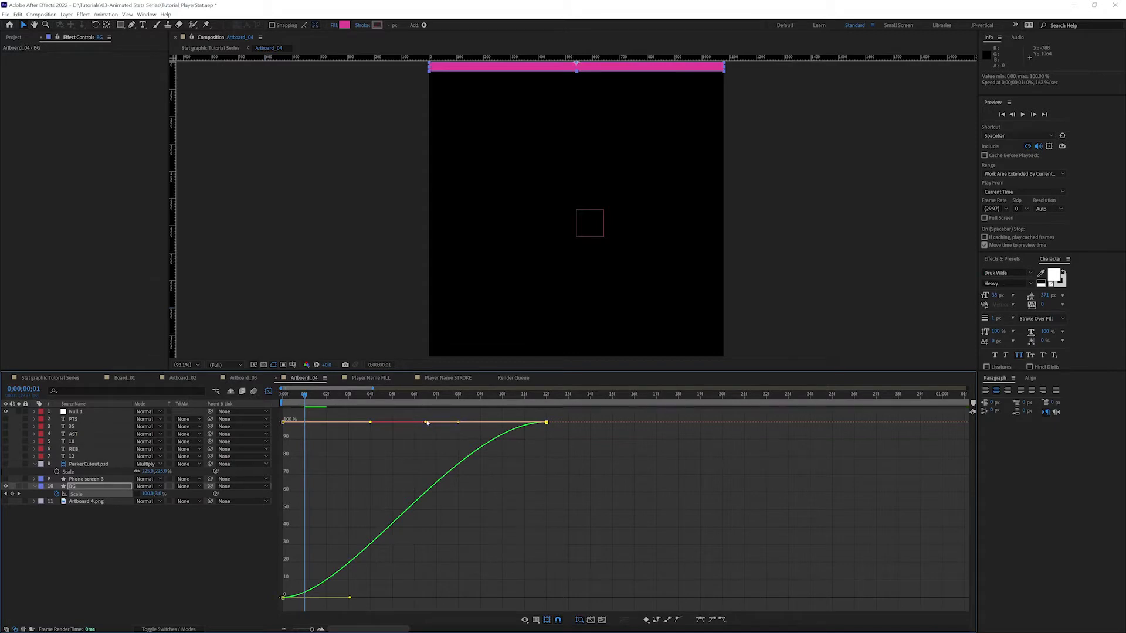
{"action": "left_click_drag", "start_coordinate": [426, 422], "coordinate": [222, 381]}
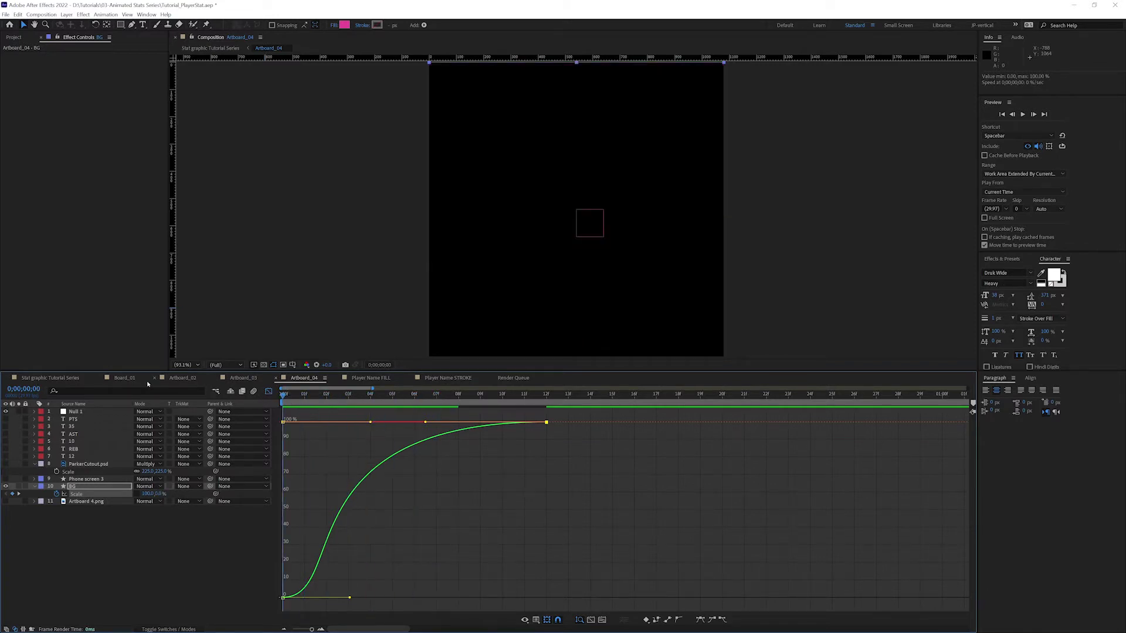
{"action": "left_click", "coordinate": [268, 392]}
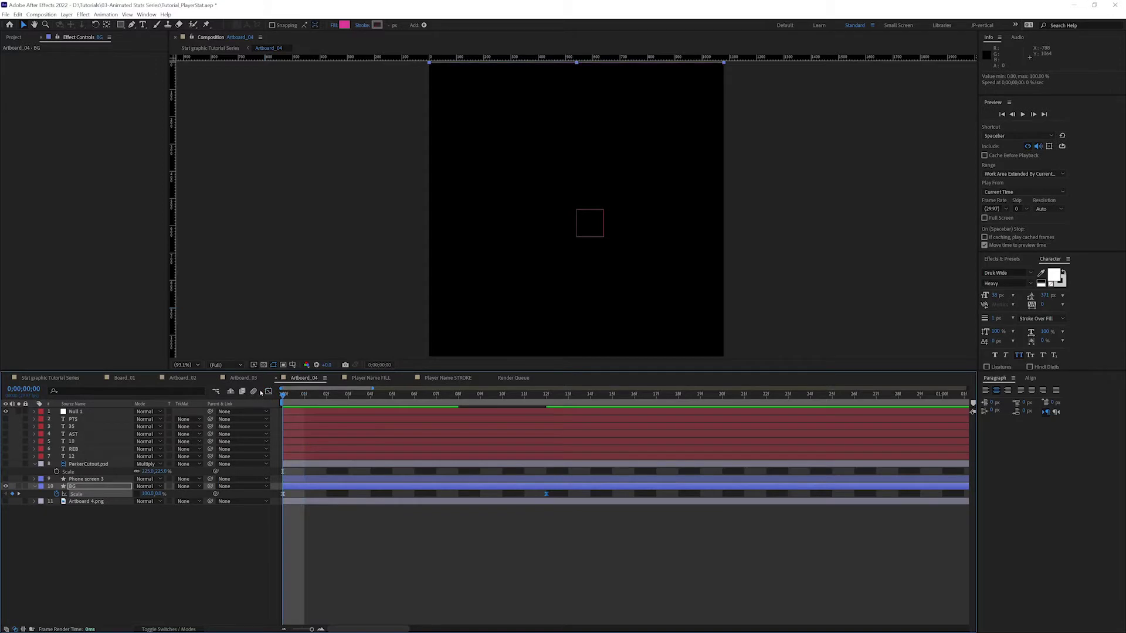
{"action": "key", "text": "space"}
Save the project, zoom the timeline out, and scrub through the BG scale-up to frame 15.
{"action": "key", "text": "ctrl+s"}
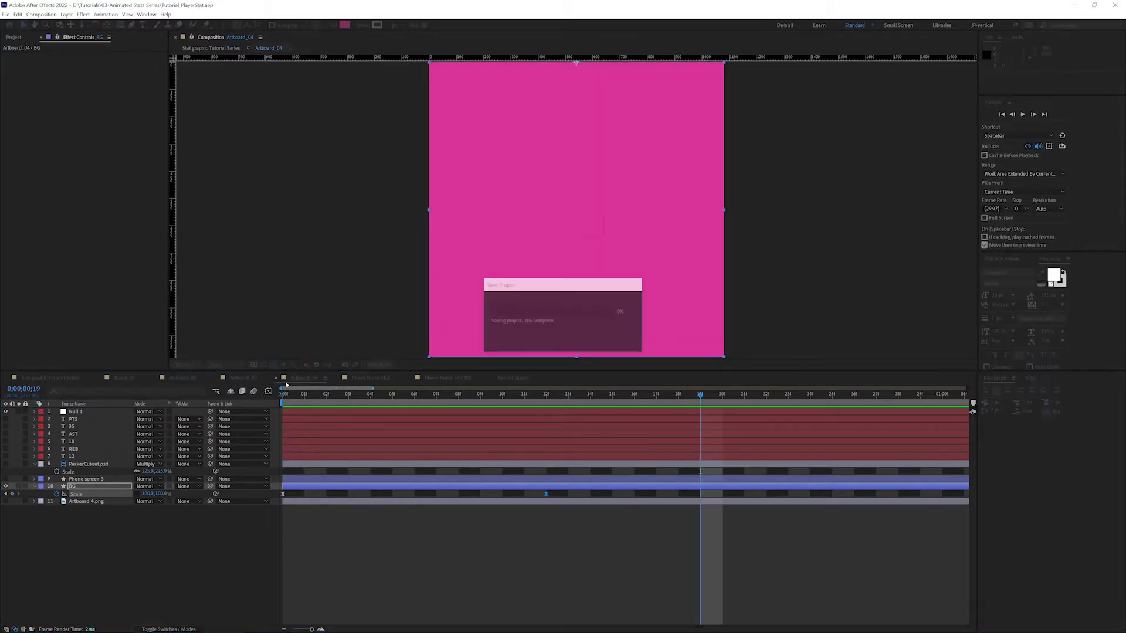
{"action": "scroll", "coordinate": [285, 387], "scroll_direction": "down", "scroll_amount": 3}
{"action": "left_click", "coordinate": [282, 398]}
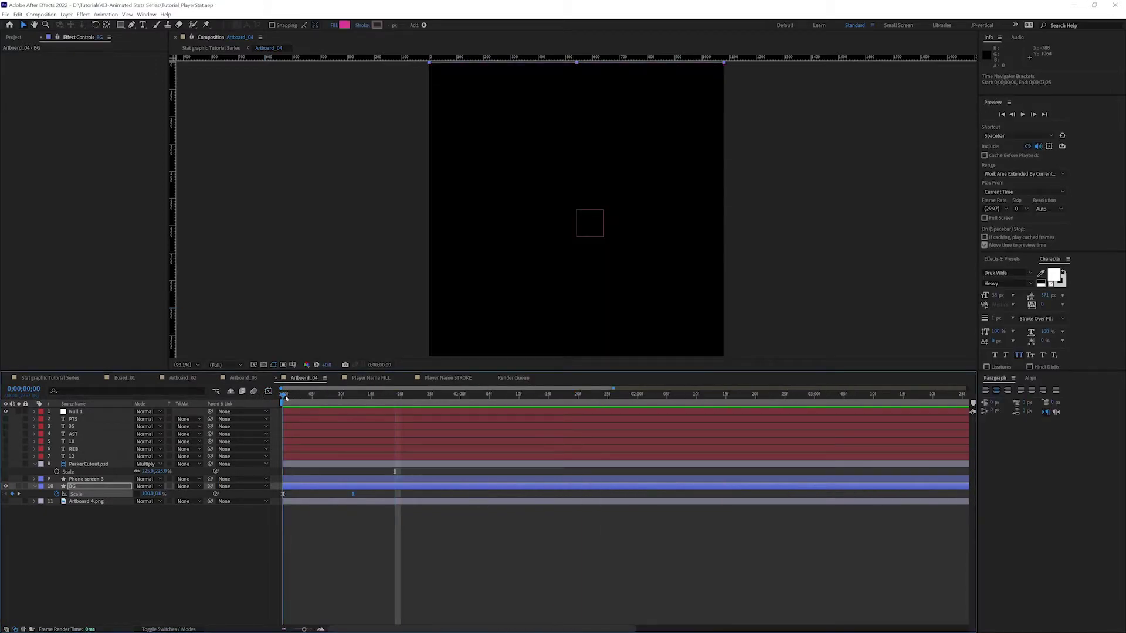
{"action": "left_click", "coordinate": [286, 396]}
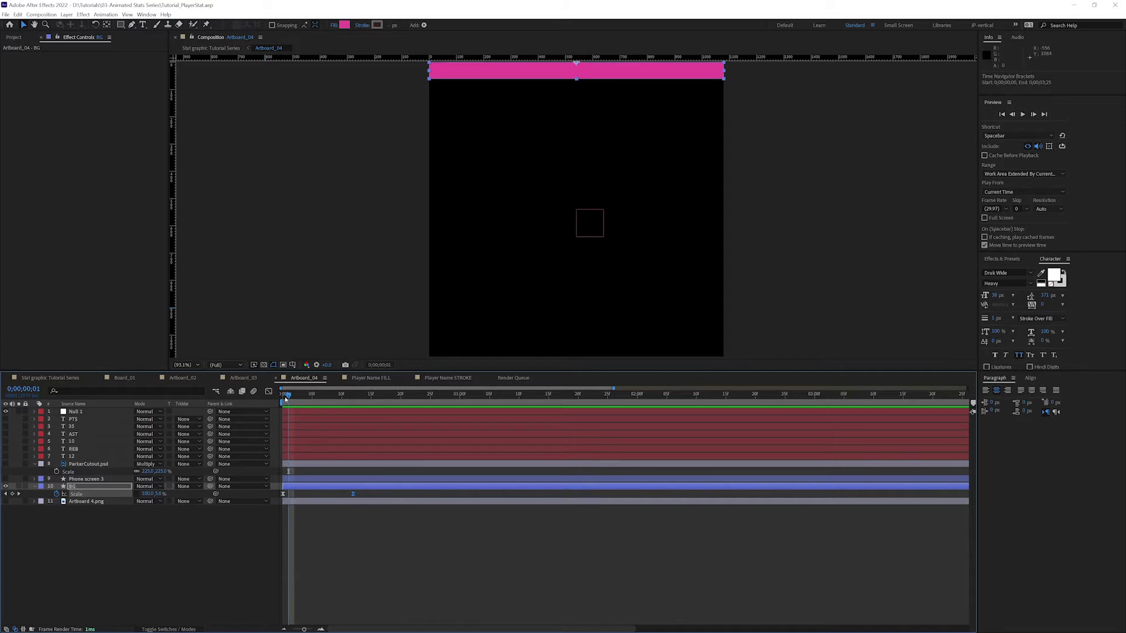
{"action": "left_click_drag", "start_coordinate": [289, 396], "coordinate": [353, 396]}
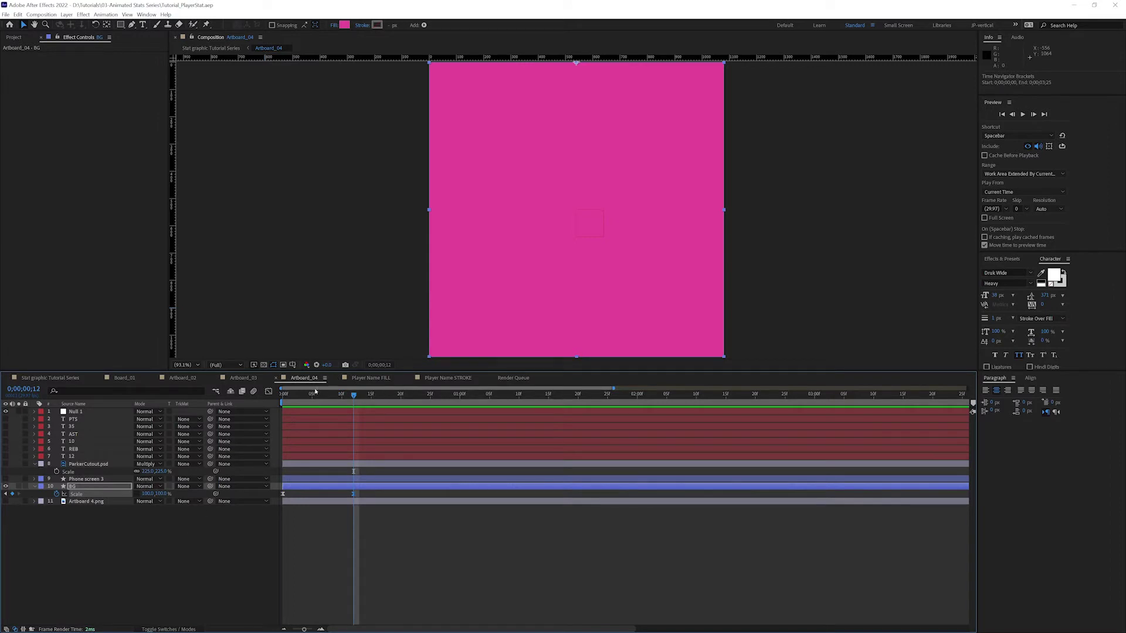
{"action": "left_click_drag", "start_coordinate": [315, 392], "coordinate": [370, 396]}
Show Phone screen 3, reveal its Scale, and move its anchor point to the bottom centre.
{"action": "left_click", "coordinate": [6, 479]}
{"action": "left_click", "coordinate": [86, 479]}
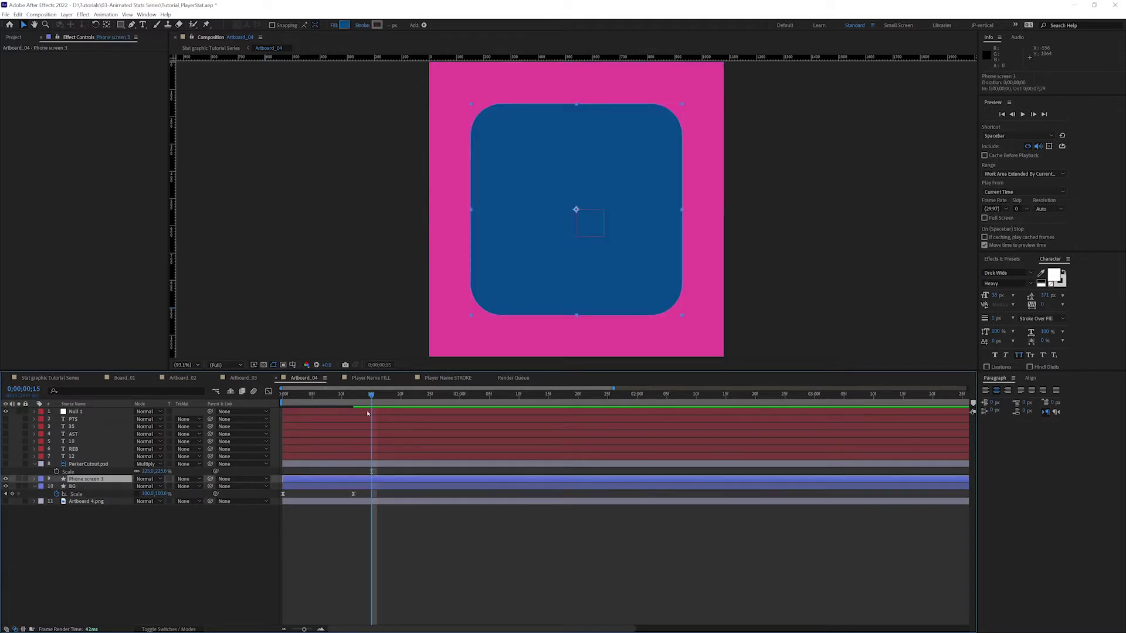
{"action": "key", "text": "s"}
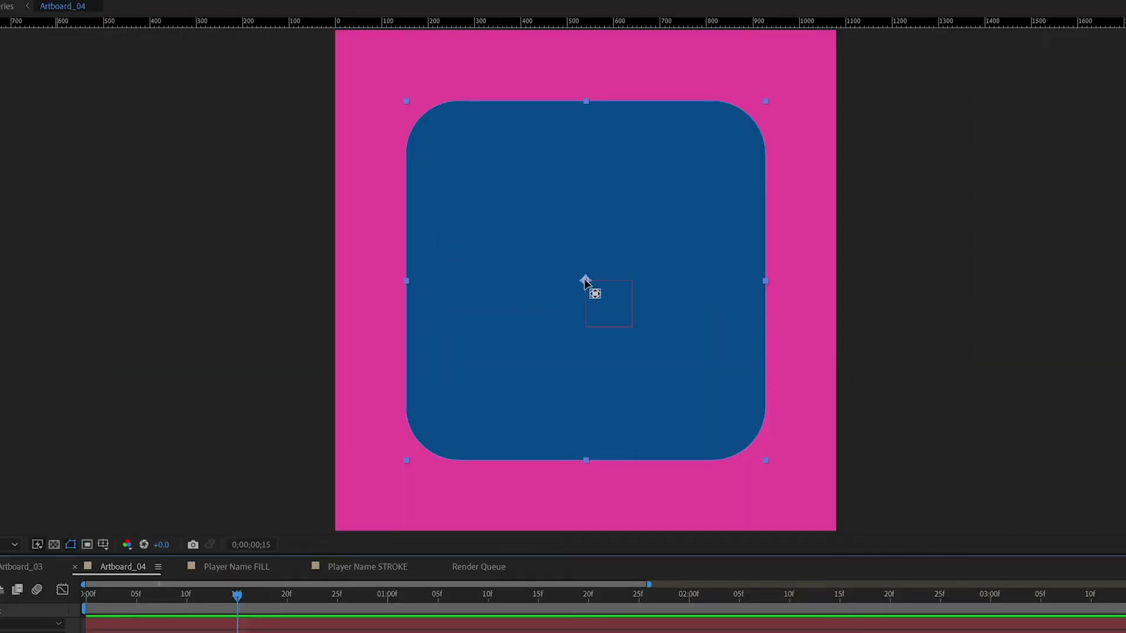
{"action": "left_click_drag", "start_coordinate": [585, 282], "coordinate": [586, 462]}
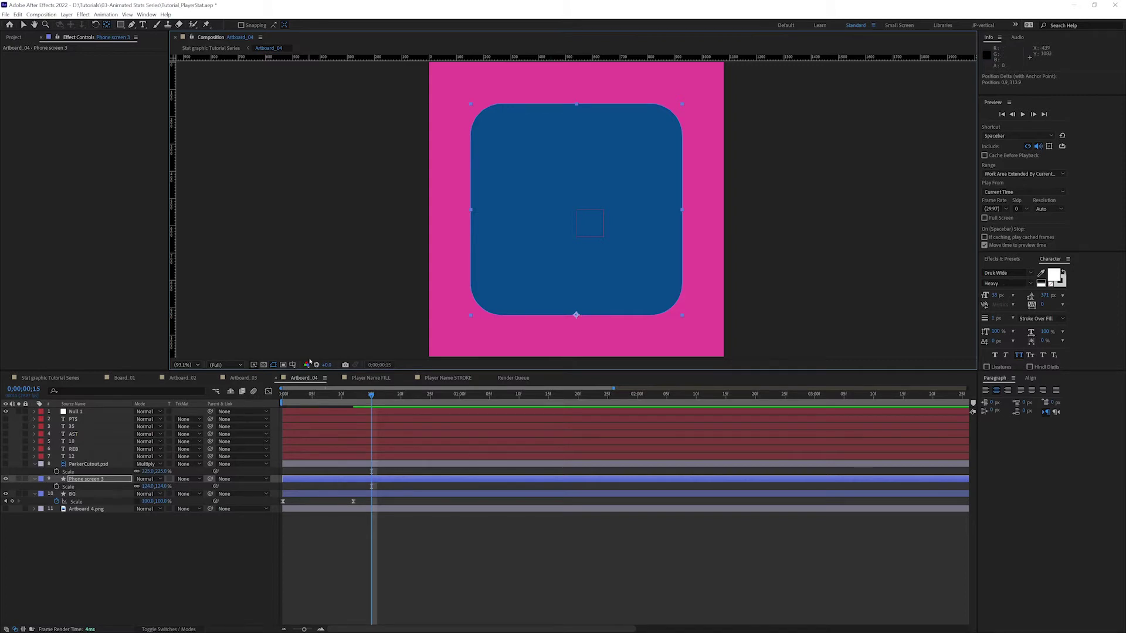
Keyframe the box's Scale from 0 at frame 0 to full size at frame 12.
{"action": "left_click", "coordinate": [353, 395]}
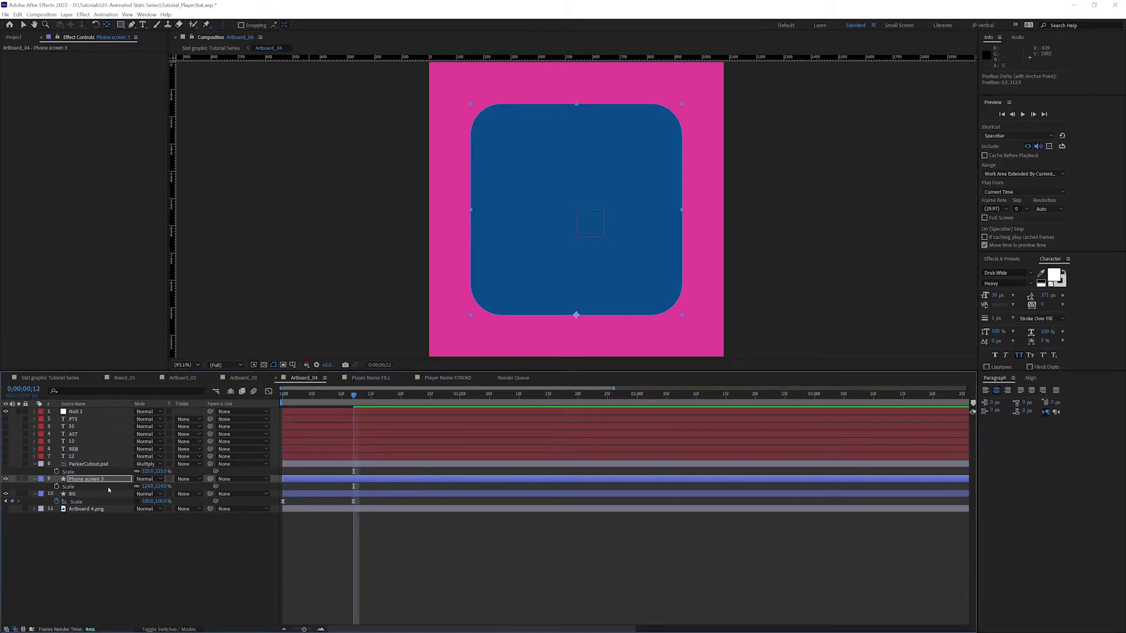
{"action": "left_click", "coordinate": [56, 486]}
{"action": "key", "text": "Home"}
{"action": "left_click", "coordinate": [150, 487]}
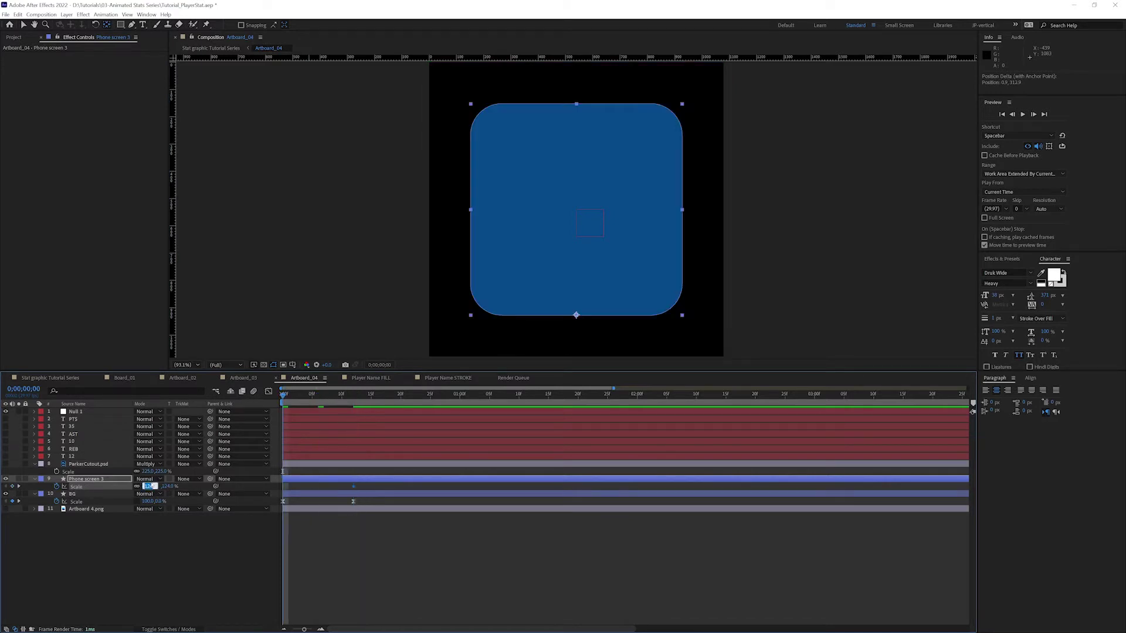
{"action": "type", "text": "0"}
{"action": "key", "text": "Return"}
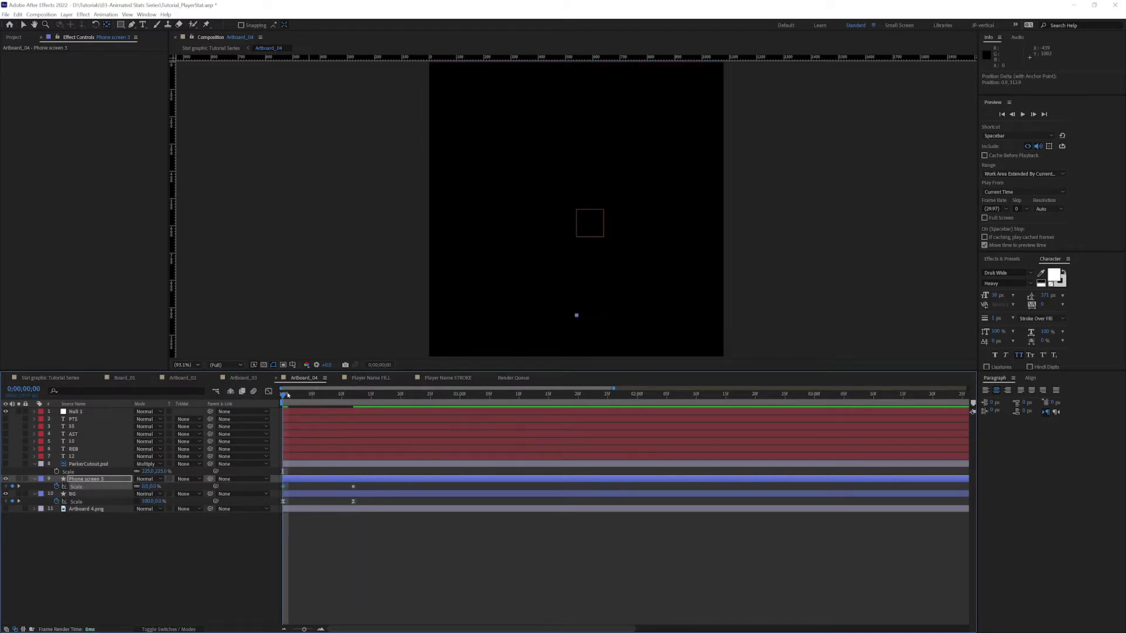
{"action": "left_click_drag", "start_coordinate": [282, 396], "coordinate": [354, 397]}
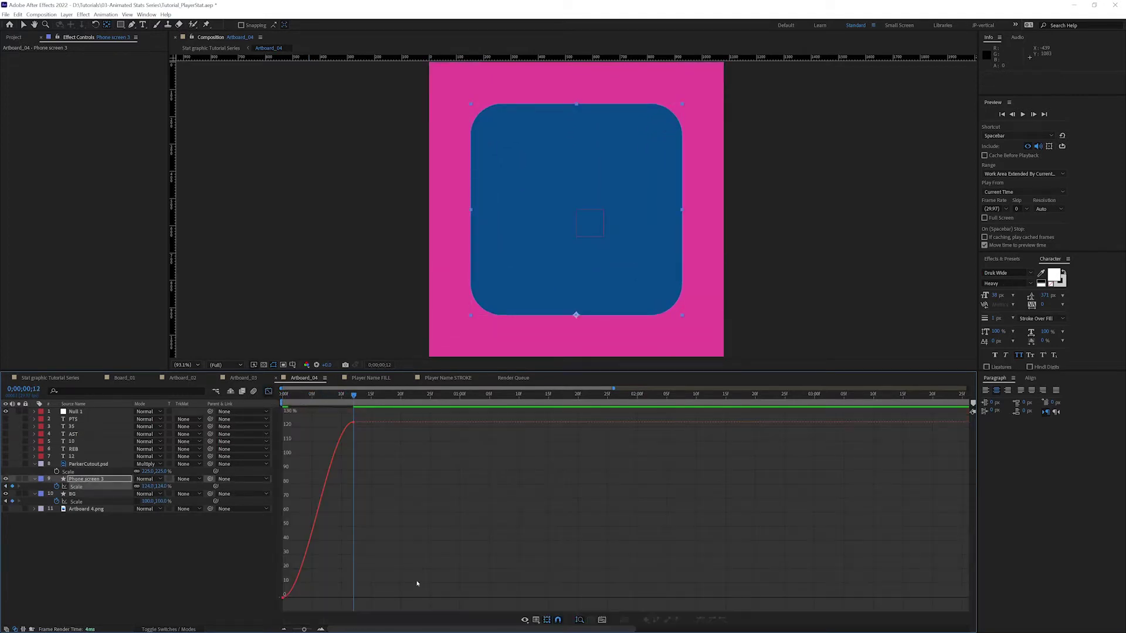
In the Graph Editor, ease the box's Scale curve with a longer ease into the final keyframe.
{"action": "left_click", "coordinate": [268, 391]}
{"action": "key", "text": "equal"}
{"action": "key", "text": "equal"}
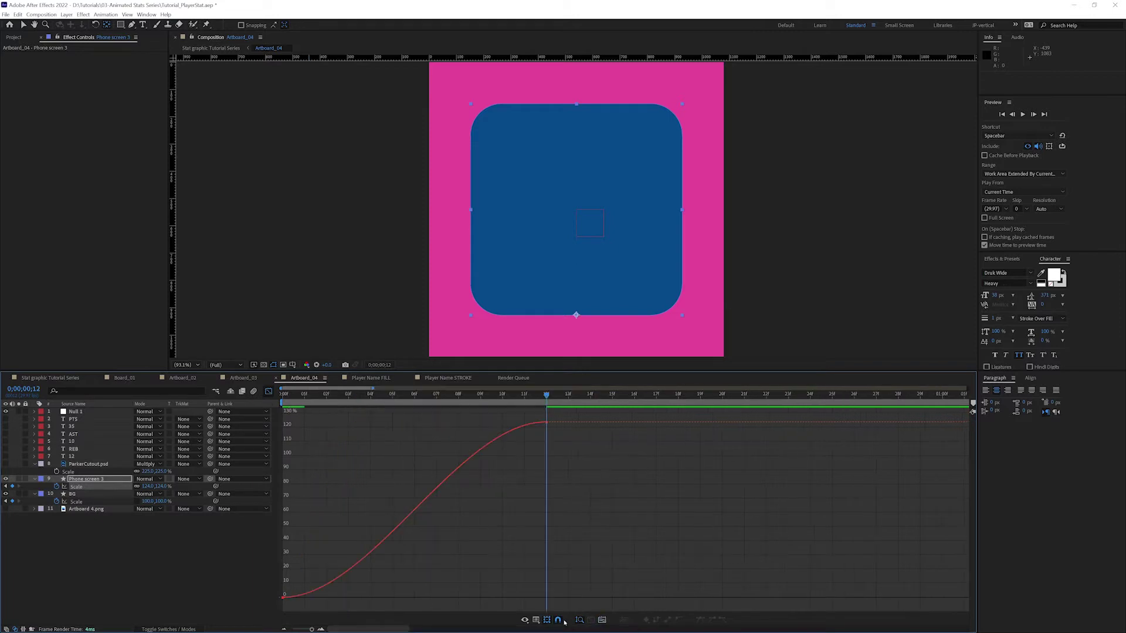
{"action": "left_click", "coordinate": [283, 598]}
{"action": "left_click_drag", "start_coordinate": [359, 599], "coordinate": [347, 598]}
{"action": "left_click_drag", "start_coordinate": [457, 422], "coordinate": [282, 422]}
{"action": "left_click_drag", "start_coordinate": [347, 599], "coordinate": [348, 598]}
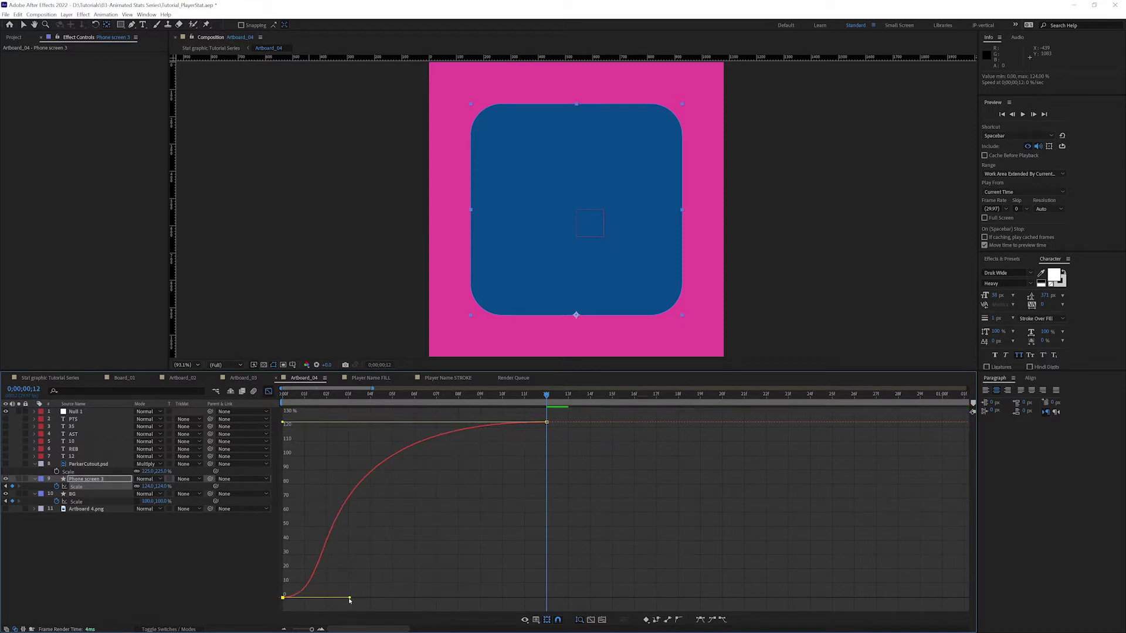
{"action": "left_click", "coordinate": [267, 391]}
{"action": "key", "text": "minus"}
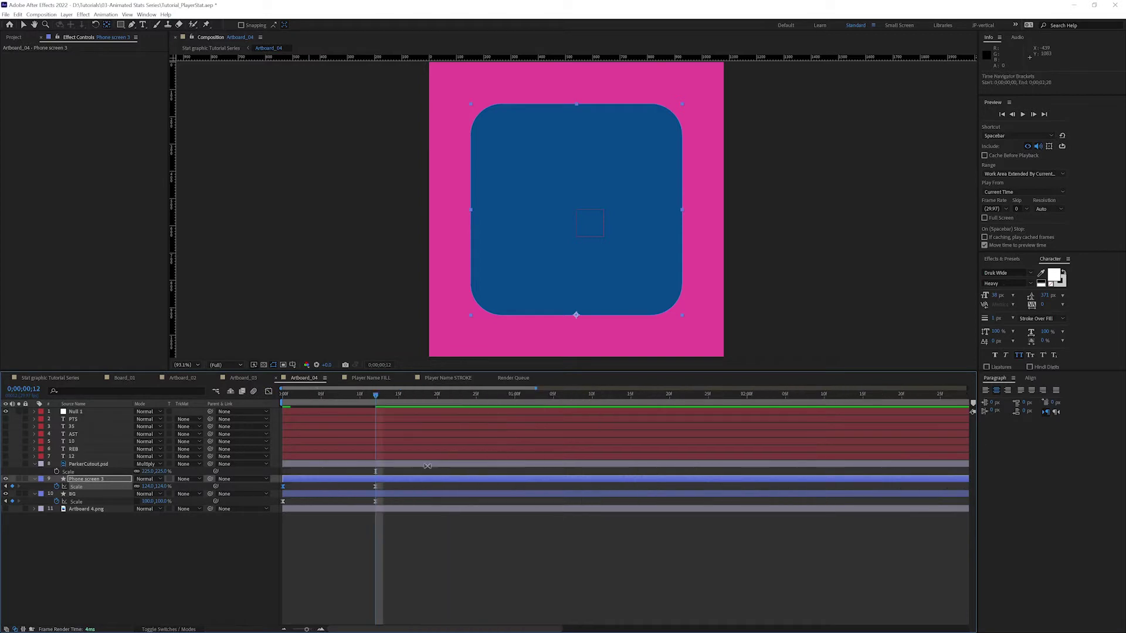
Delay the Phone screen 3 layer a few frames with Alt+PageDown and check its start.
{"action": "left_click", "coordinate": [315, 480]}
{"action": "mouse_move", "coordinate": [375, 395]}
{"action": "left_mouse_down"}
{"action": "mouse_move", "coordinate": [282, 394]}
{"action": "mouse_move", "coordinate": [320, 398]}
{"action": "left_mouse_up"}
{"action": "left_click", "coordinate": [312, 482]}
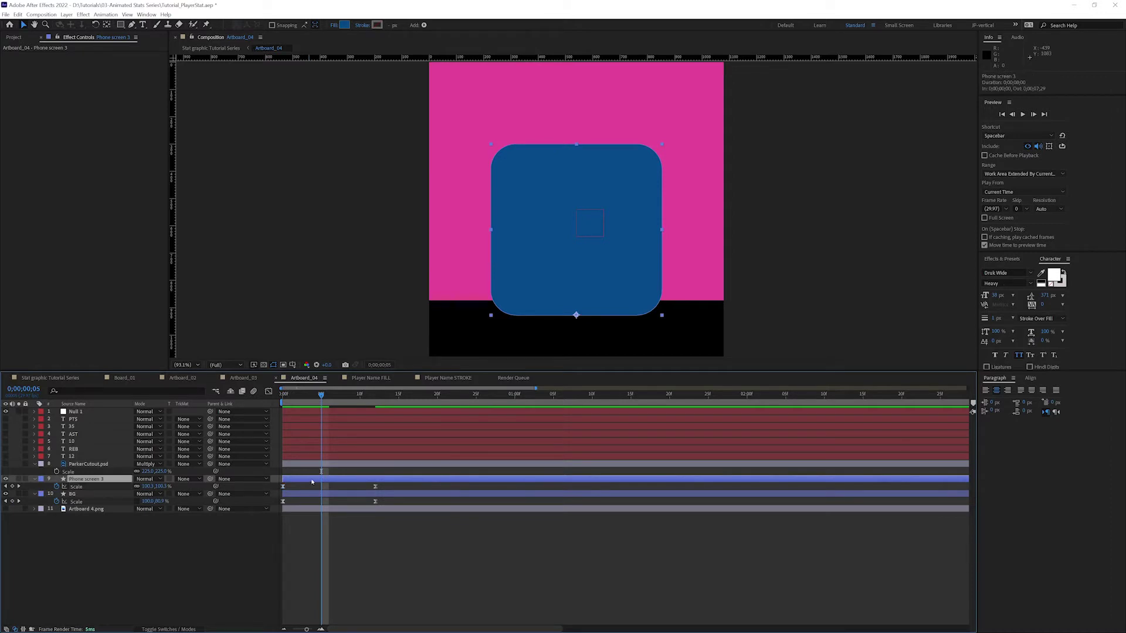
{"action": "key", "text": "alt+Page_Down"}
{"action": "key", "text": "alt+Page_Down"}
{"action": "key", "text": "alt+Page_Down"}
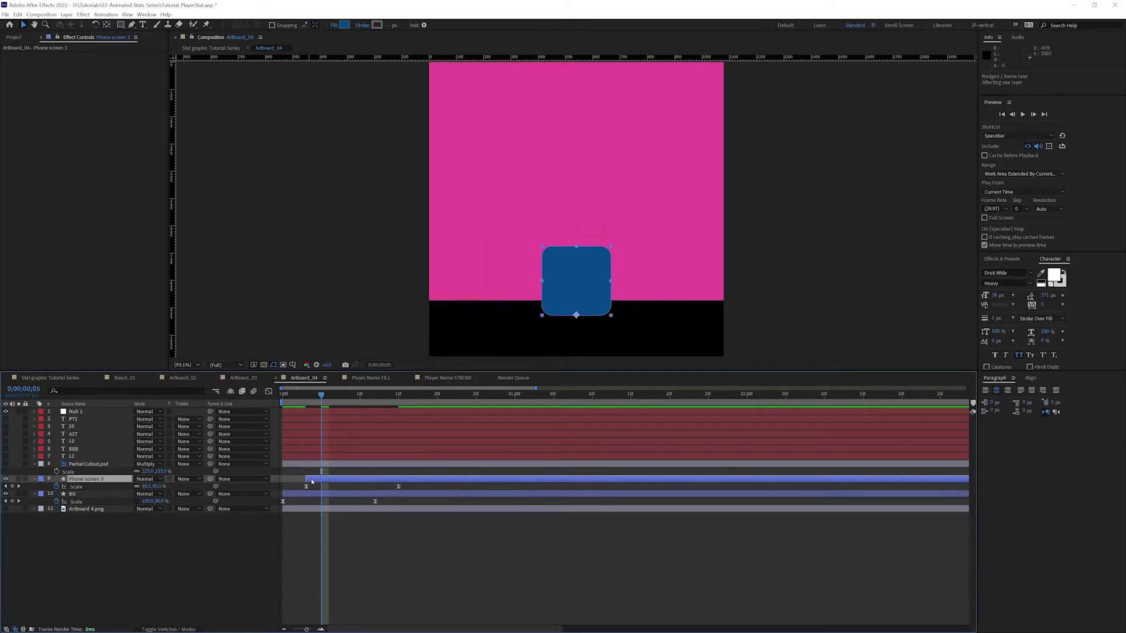
{"action": "left_click_drag", "start_coordinate": [304, 399], "coordinate": [321, 398]}
Apply Set Matte to the blue box, taking the matte from the BG layer.
{"action": "left_click", "coordinate": [1002, 259]}
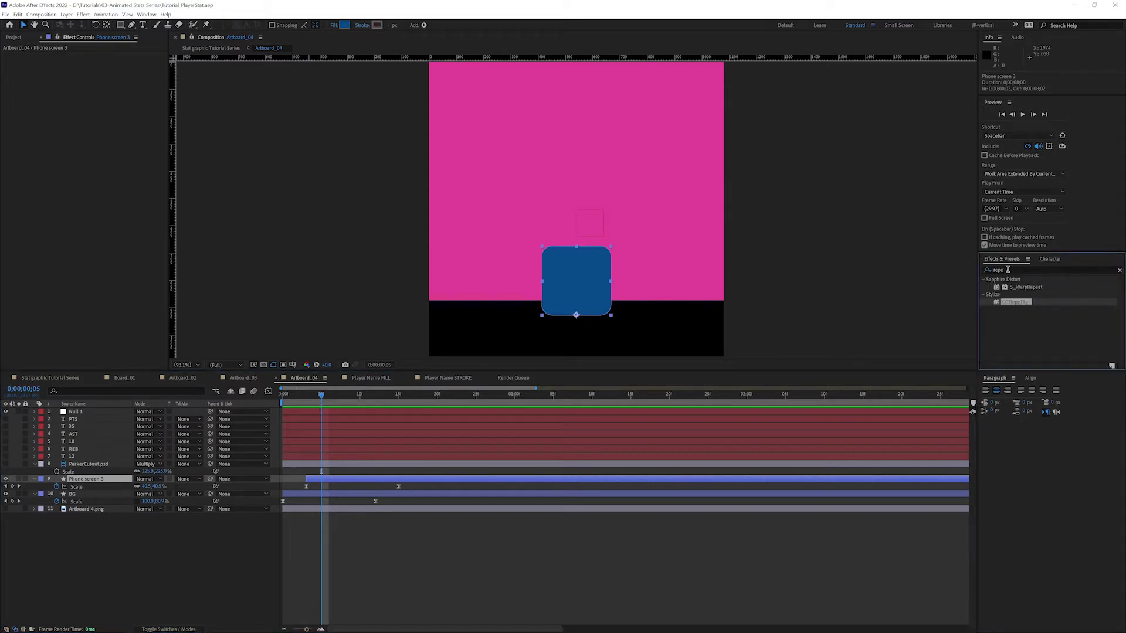
{"action": "key", "text": "ctrl+f"}
{"action": "type", "text": "set mea"}
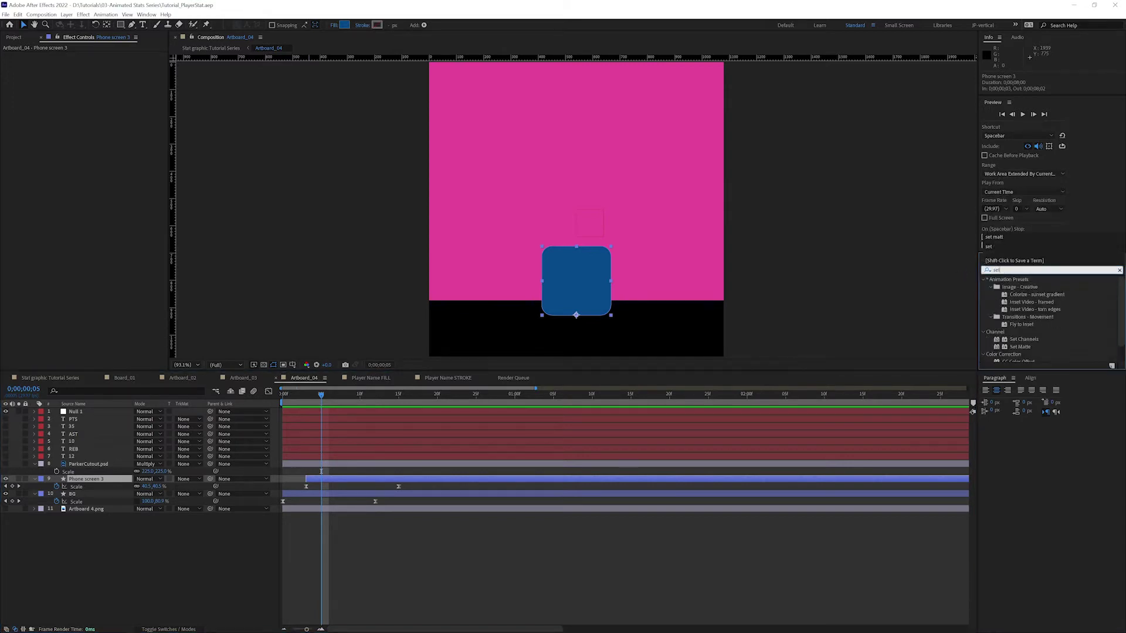
{"action": "key", "text": "BackSpace"}
{"action": "type", "text": "tt"}
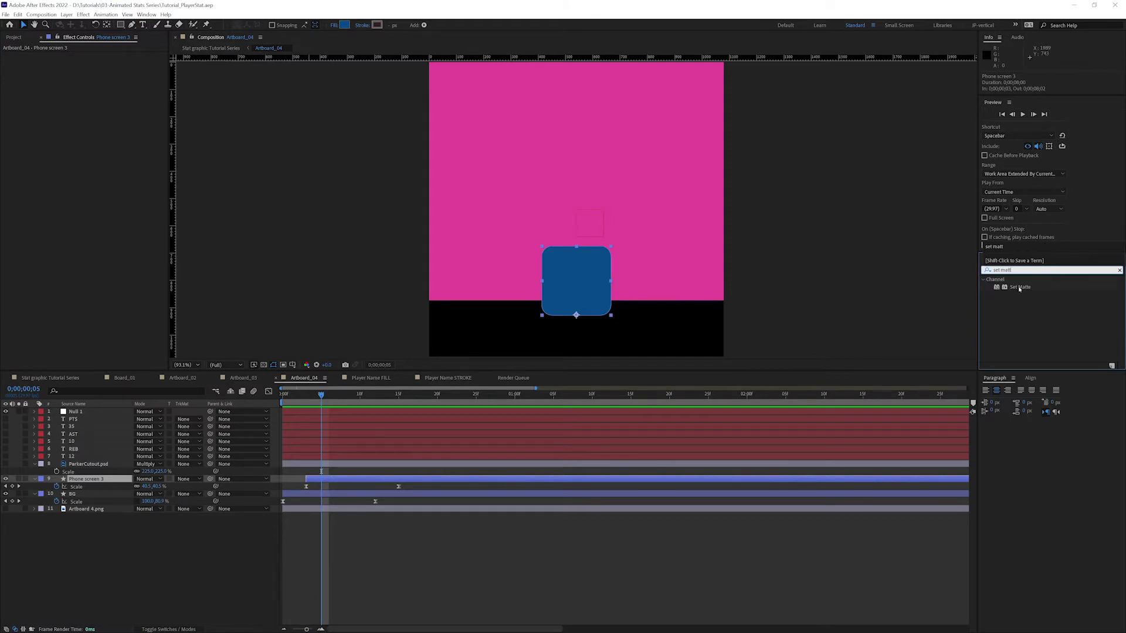
{"action": "double_click", "coordinate": [1019, 288]}
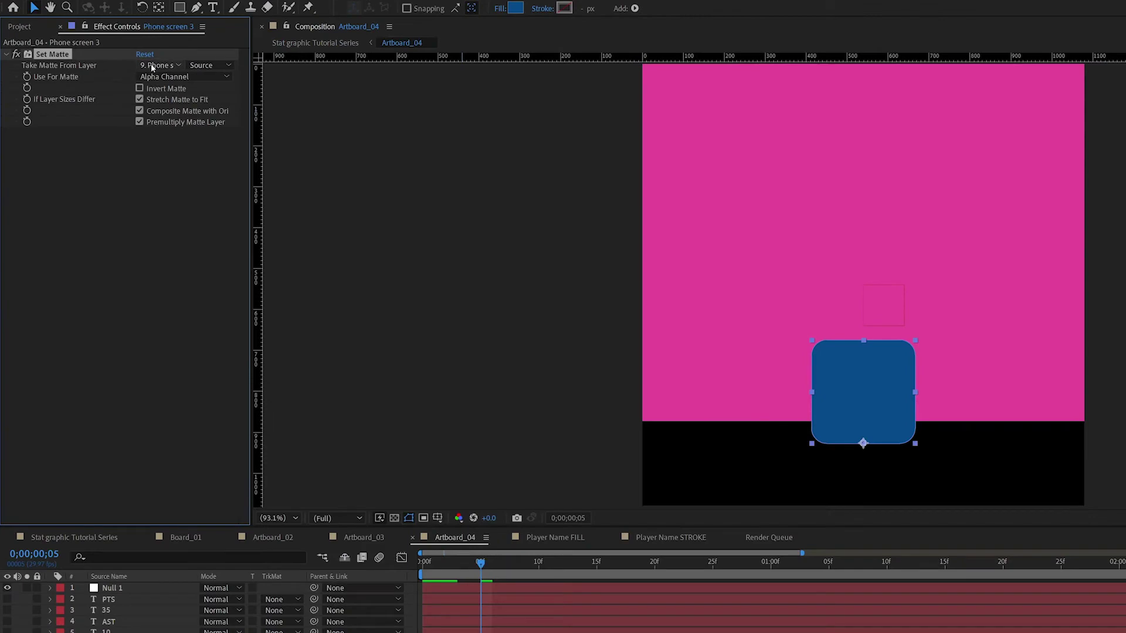
{"action": "left_click", "coordinate": [107, 62]}
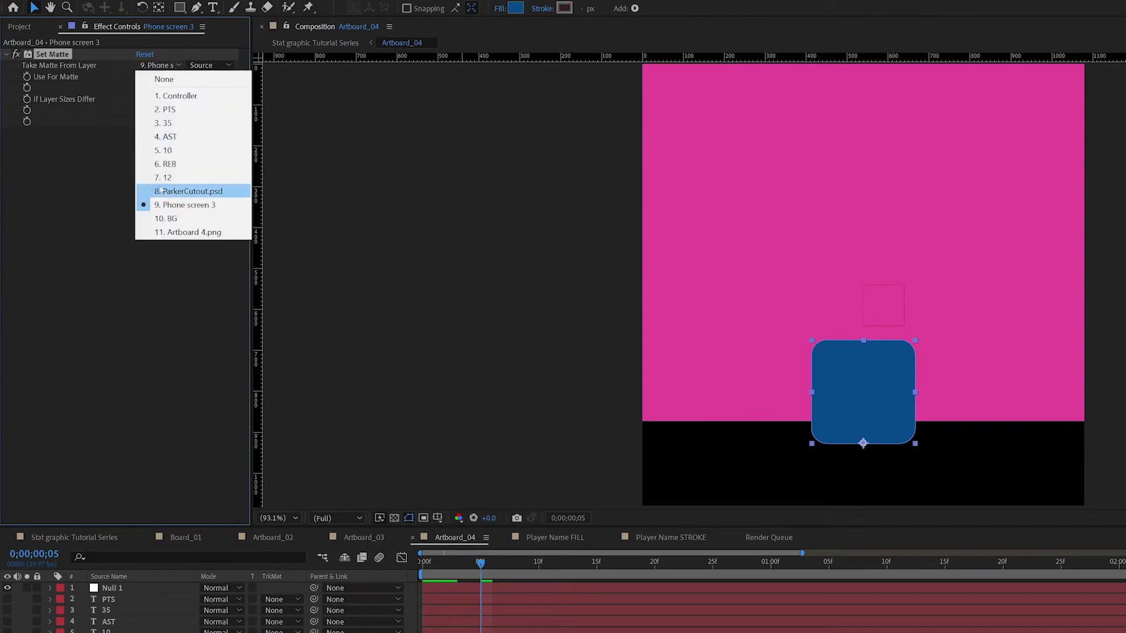
{"action": "left_click", "coordinate": [166, 218]}
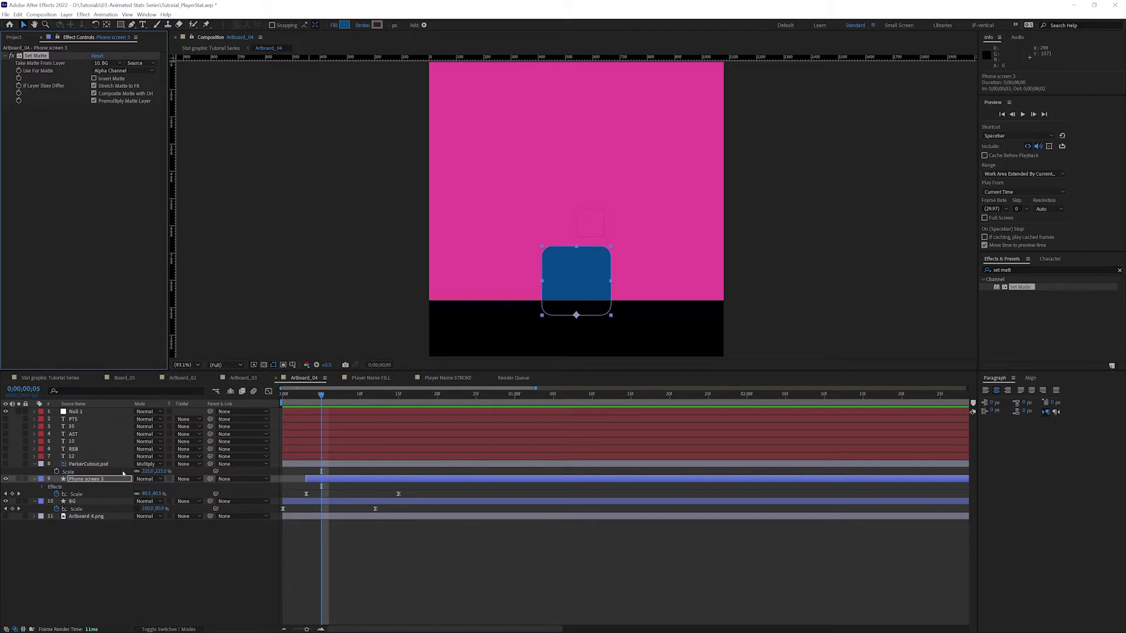
Rename the Phone screen 3 layer to 'Blue Phone screen' and check the matted animation.
{"action": "left_click", "coordinate": [88, 480]}
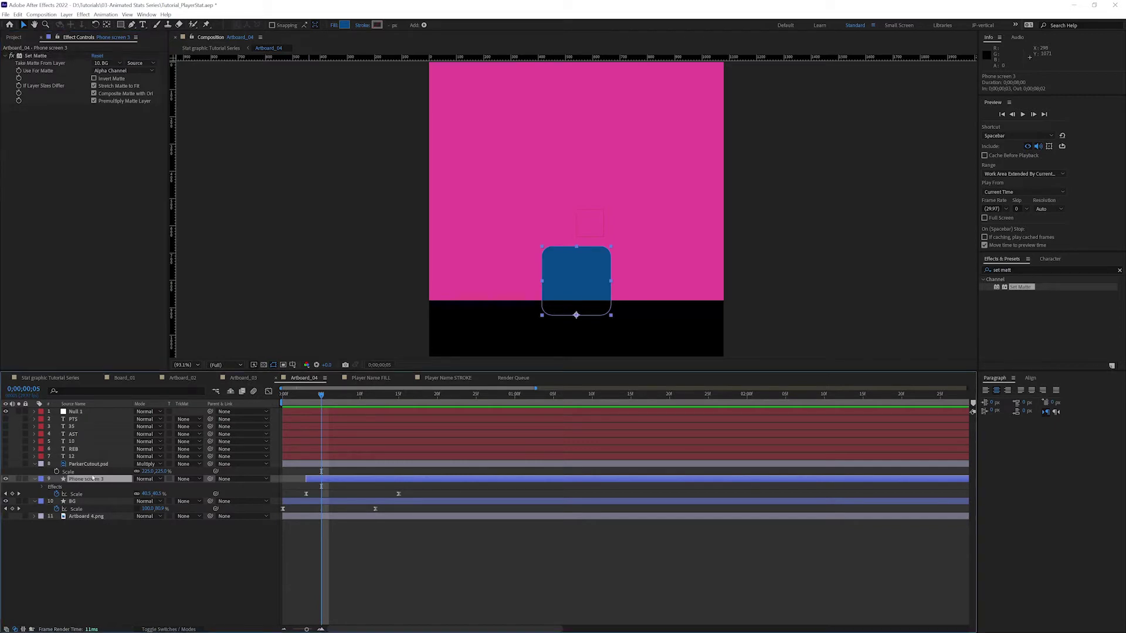
{"action": "key", "text": "Return"}
{"action": "type", "text": "Blu"}
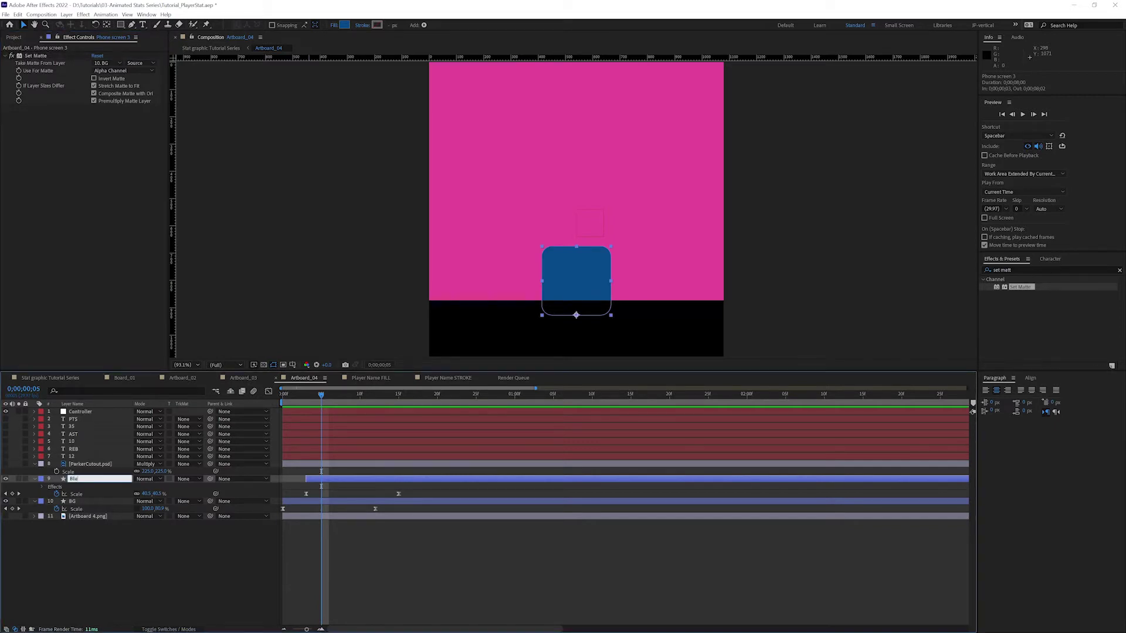
{"action": "type", "text": "e Phone screen"}
{"action": "key", "text": "Return"}
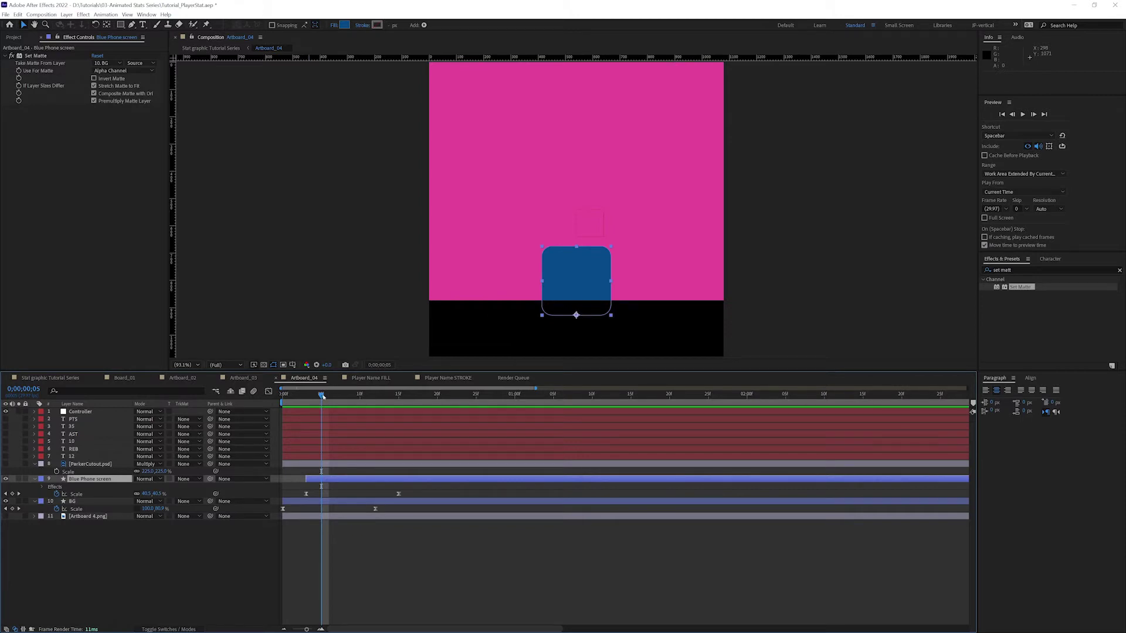
{"action": "mouse_move", "coordinate": [322, 396]}
{"action": "left_mouse_down"}
{"action": "mouse_move", "coordinate": [292, 396]}
{"action": "mouse_move", "coordinate": [372, 398]}
{"action": "mouse_move", "coordinate": [302, 397]}
{"action": "mouse_move", "coordinate": [329, 399]}
{"action": "left_mouse_up"}
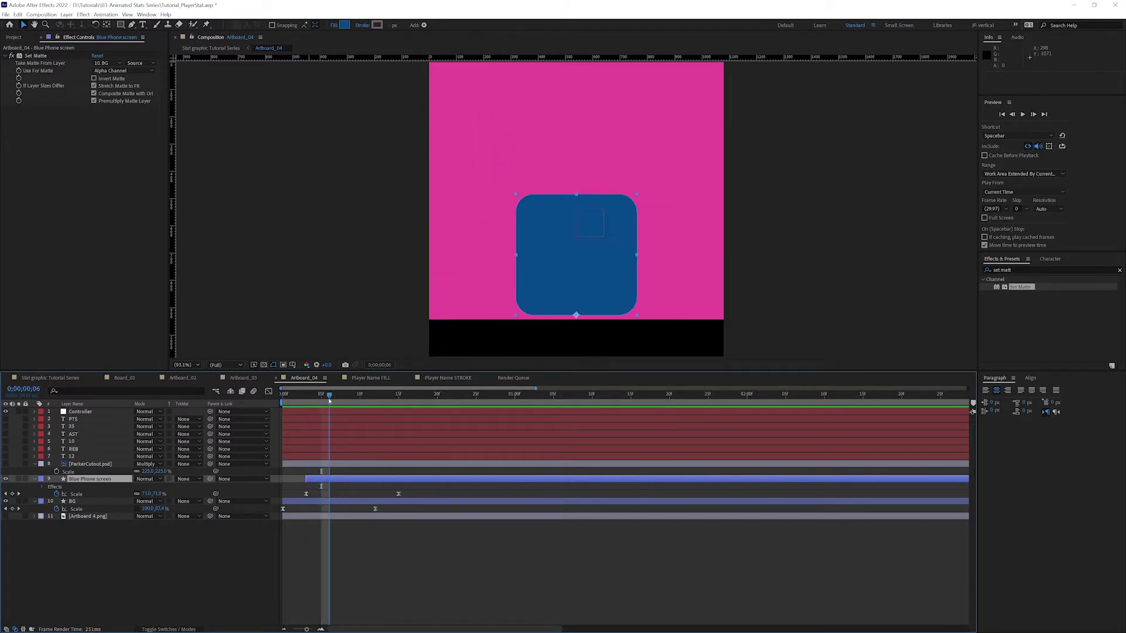
Back in the Stat graphic Tutorial Series comp, nudge Artboard_04 earlier with Alt+PageUp and scrub around 0;00;03;00.
{"action": "left_click", "coordinate": [48, 379]}
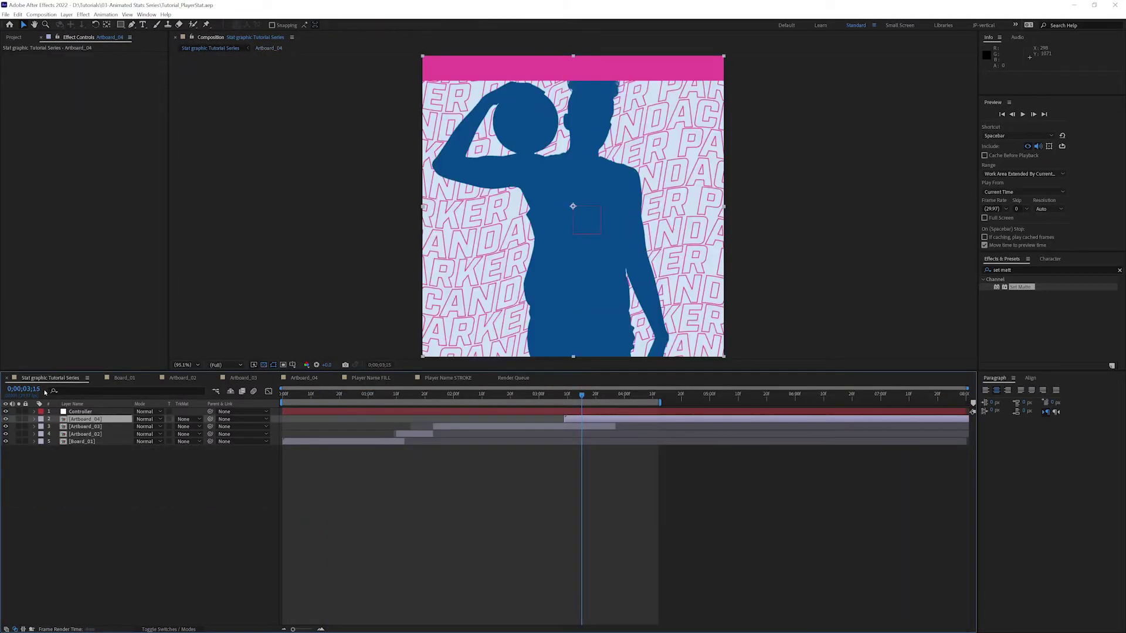
{"action": "mouse_move", "coordinate": [557, 397]}
{"action": "left_mouse_down"}
{"action": "mouse_move", "coordinate": [601, 397]}
{"action": "mouse_move", "coordinate": [530, 393]}
{"action": "mouse_move", "coordinate": [585, 395]}
{"action": "mouse_move", "coordinate": [551, 394]}
{"action": "mouse_move", "coordinate": [565, 392]}
{"action": "left_mouse_up"}
{"action": "key", "text": "alt+Page_Up"}
{"action": "key", "text": "alt+Page_Up"}
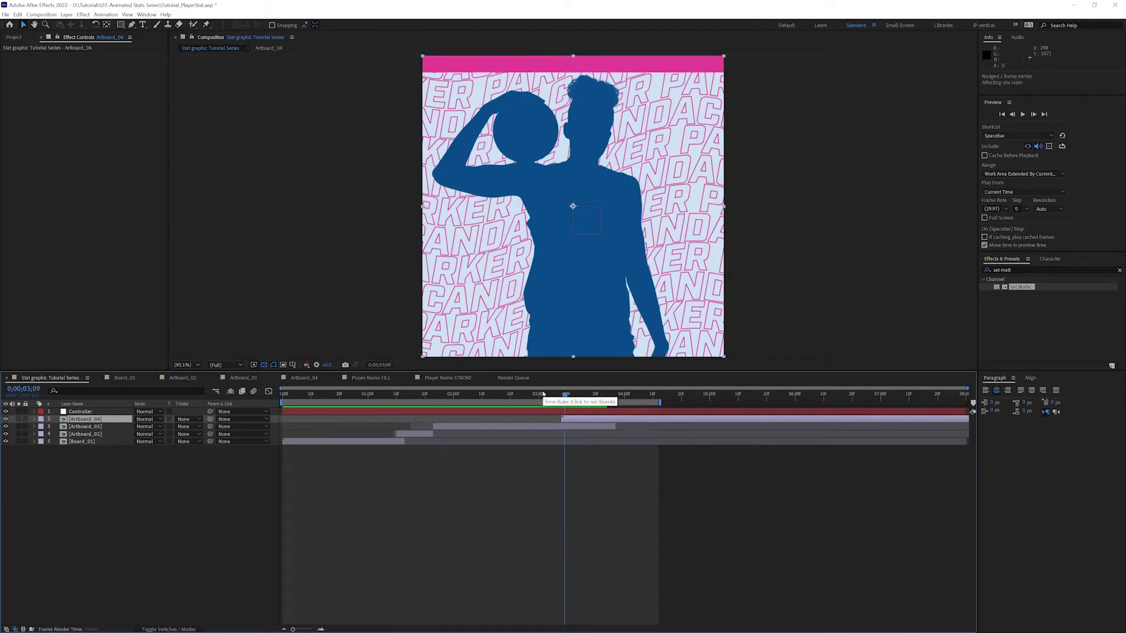
{"action": "key", "text": "Page_Up"}
{"action": "key", "text": "Page_Up"}
{"action": "left_click", "coordinate": [542, 394]}
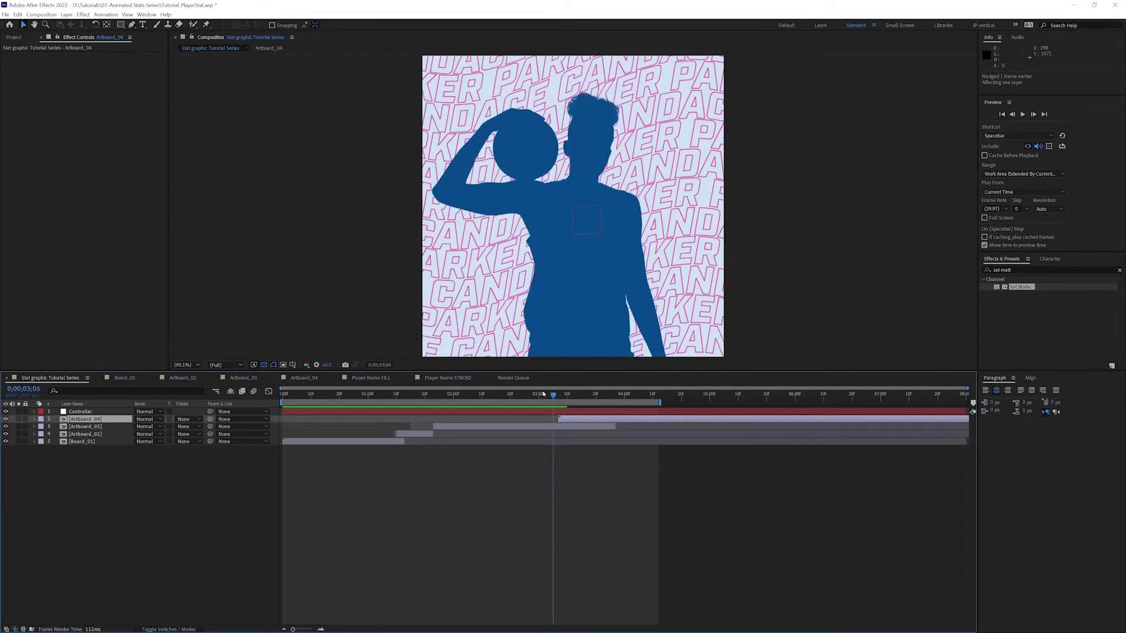
{"action": "left_click_drag", "start_coordinate": [543, 394], "coordinate": [611, 392]}
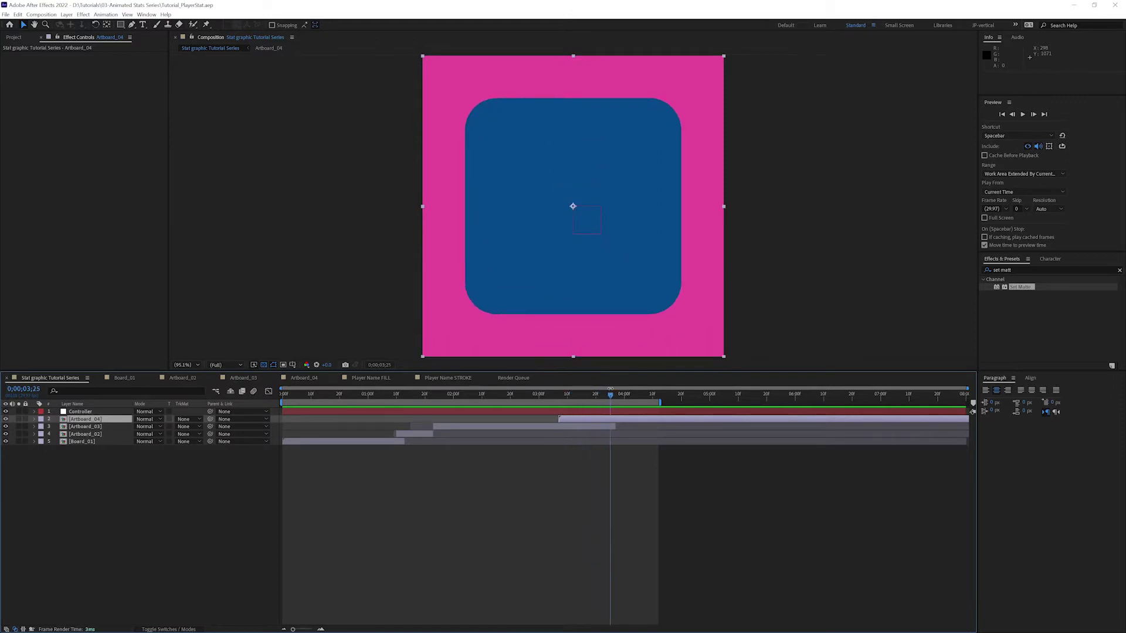
Turn on the ParkerCutout photo in Artboard_04 and preview the card animation in the main comp.
{"action": "double_click", "coordinate": [67, 419]}
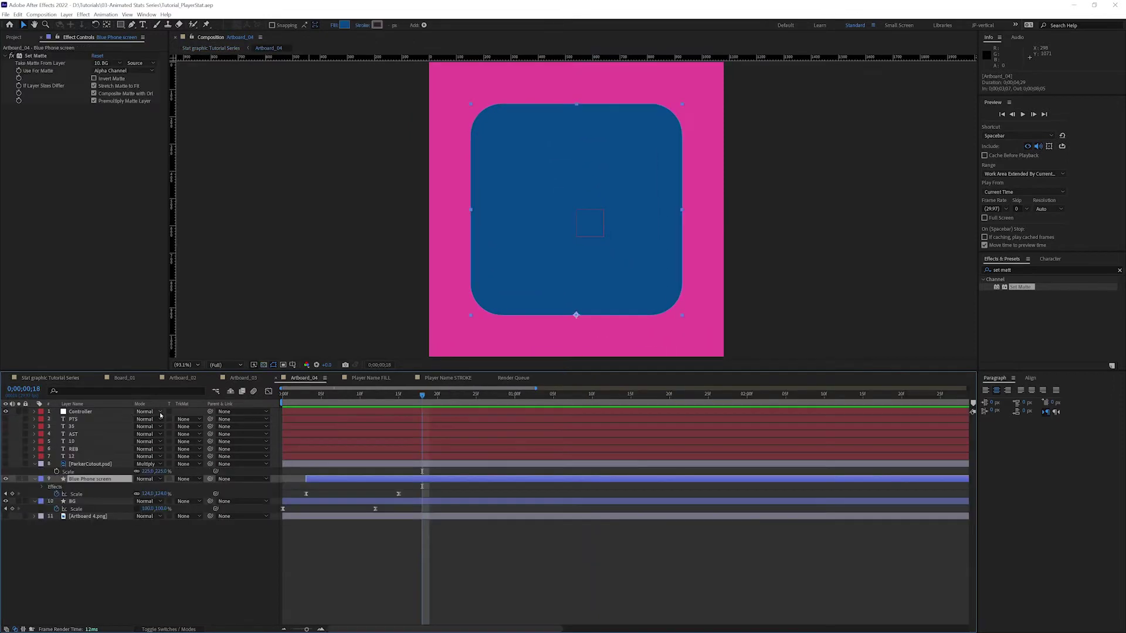
{"action": "left_click", "coordinate": [6, 464]}
{"action": "left_click", "coordinate": [96, 464]}
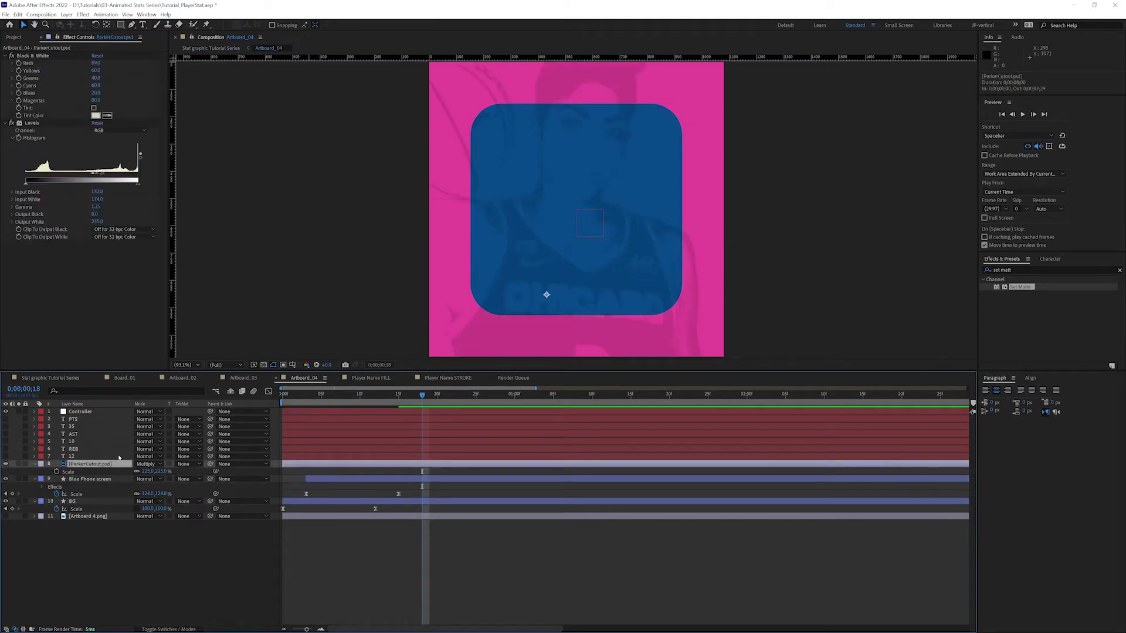
{"action": "left_click_drag", "start_coordinate": [422, 395], "coordinate": [330, 398]}
{"action": "key", "text": "space"}
{"action": "key", "text": "space"}
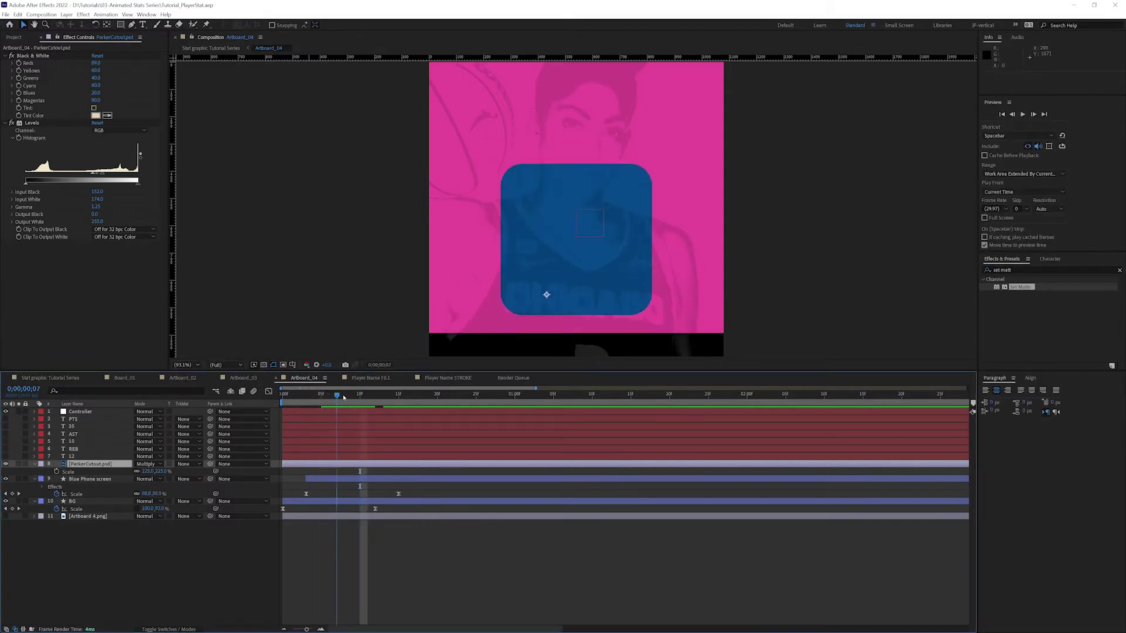
{"action": "left_click", "coordinate": [211, 48]}
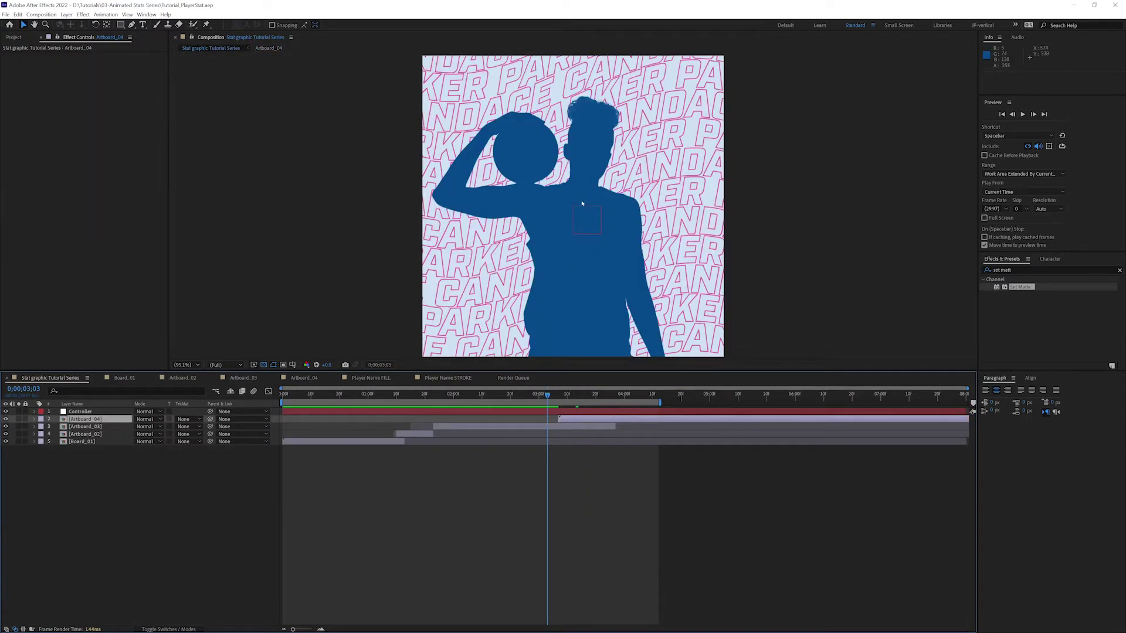
{"action": "left_click_drag", "start_coordinate": [547, 396], "coordinate": [575, 399]}
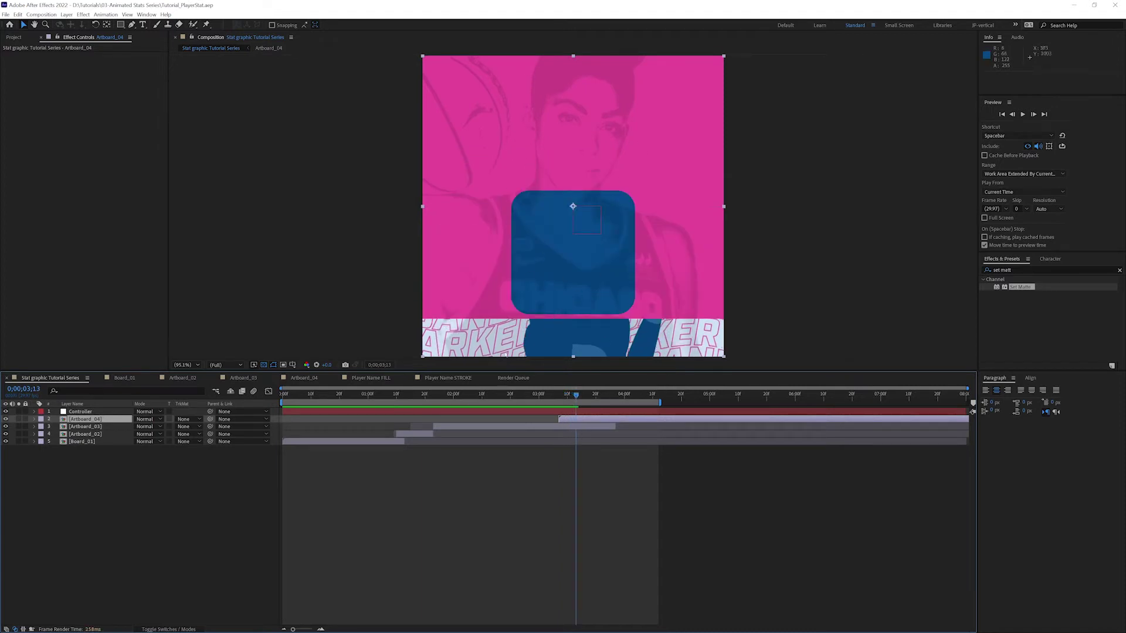
{"action": "left_click", "coordinate": [302, 378]}
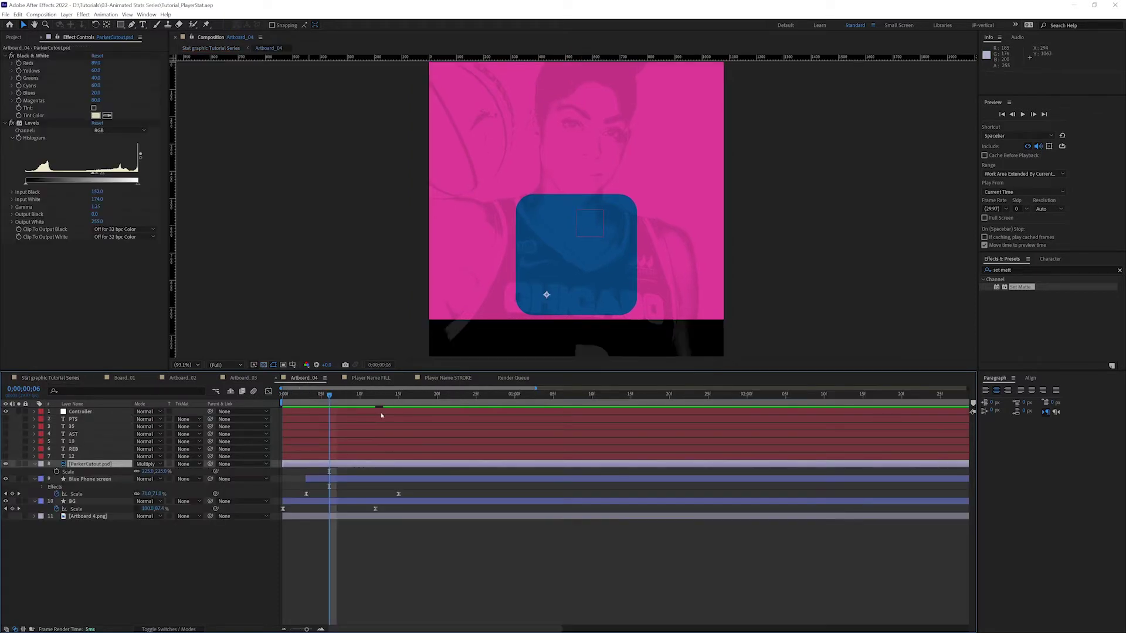
Separate ParkerCutout's Position and keyframe Y Position at frames 0 and 10, starting lower.
{"action": "key", "text": "p"}
{"action": "right_click", "coordinate": [70, 471]}
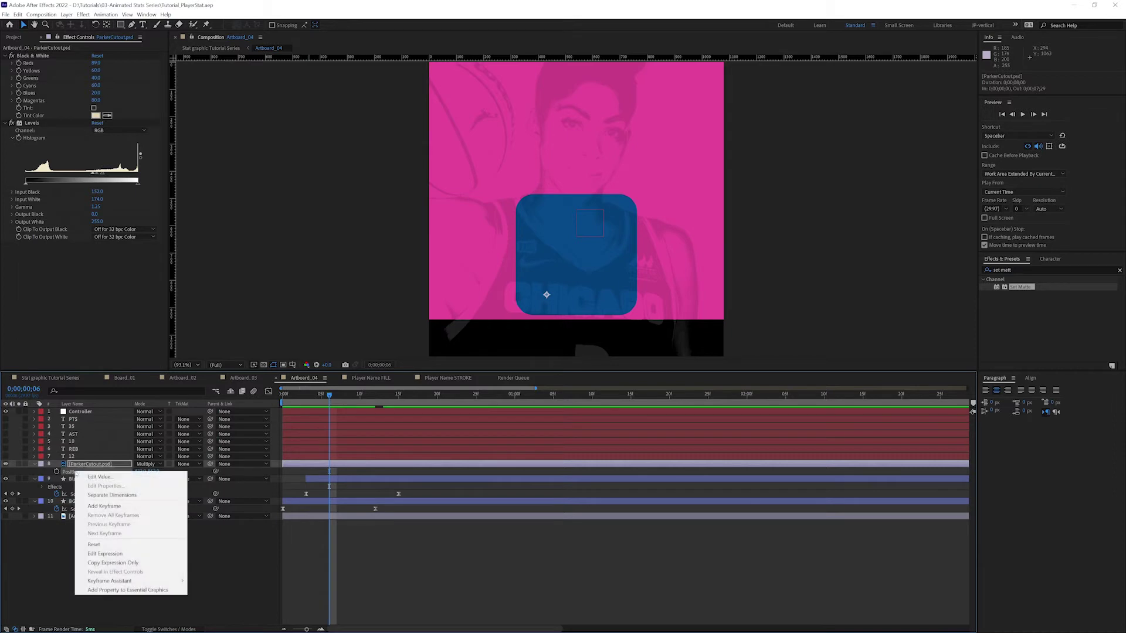
{"action": "left_click", "coordinate": [88, 496]}
{"action": "left_click", "coordinate": [49, 478]}
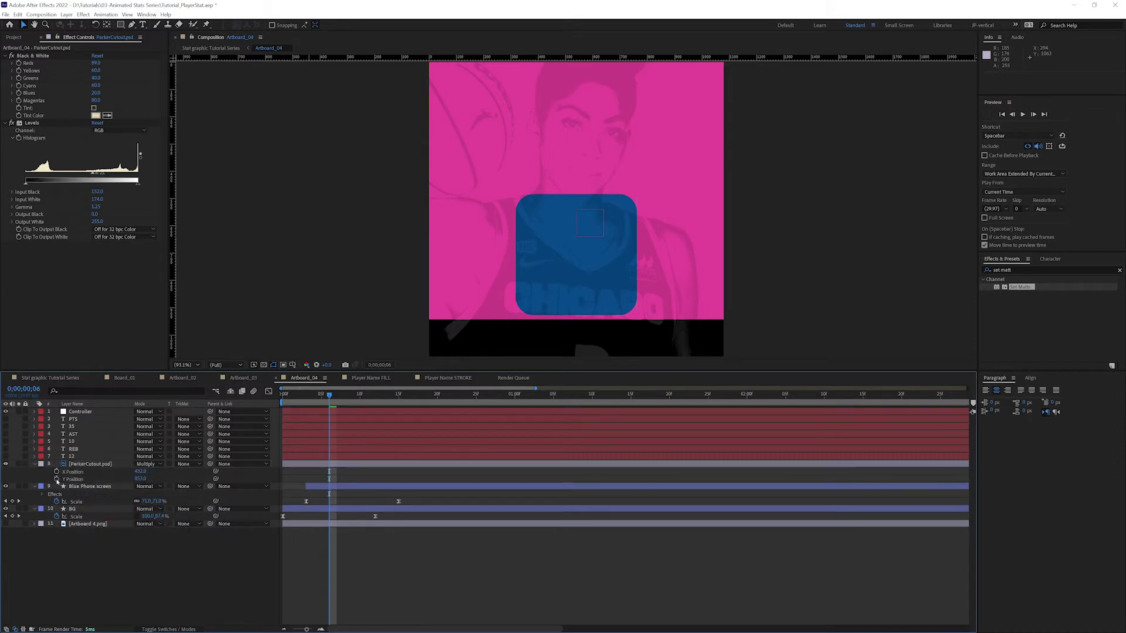
{"action": "left_click_drag", "start_coordinate": [295, 396], "coordinate": [264, 402]}
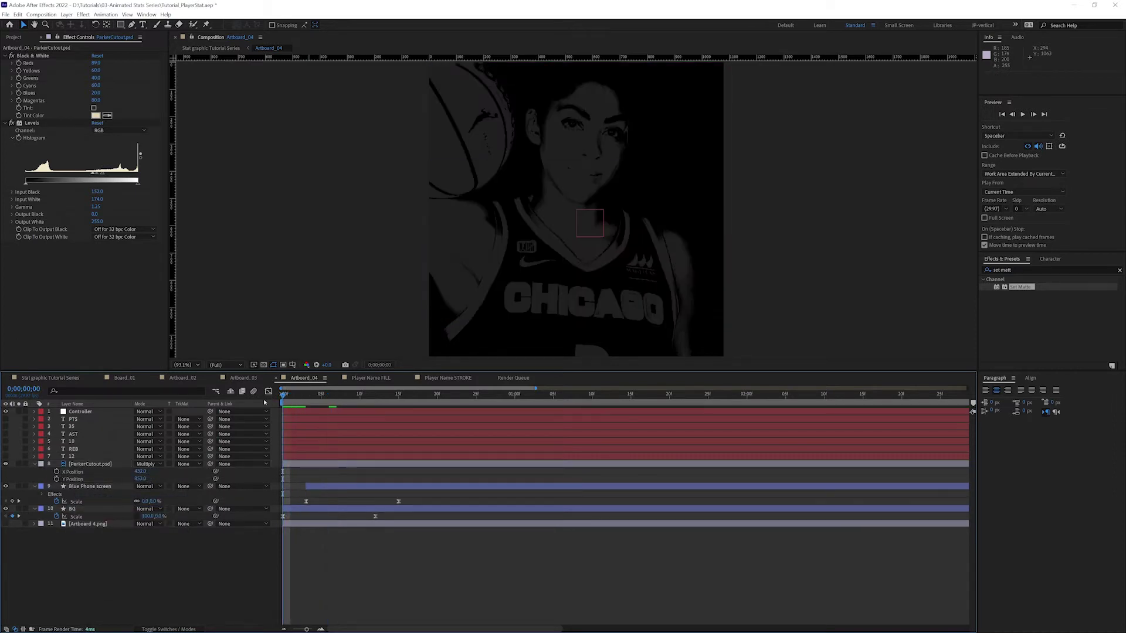
{"action": "left_click", "coordinate": [57, 478]}
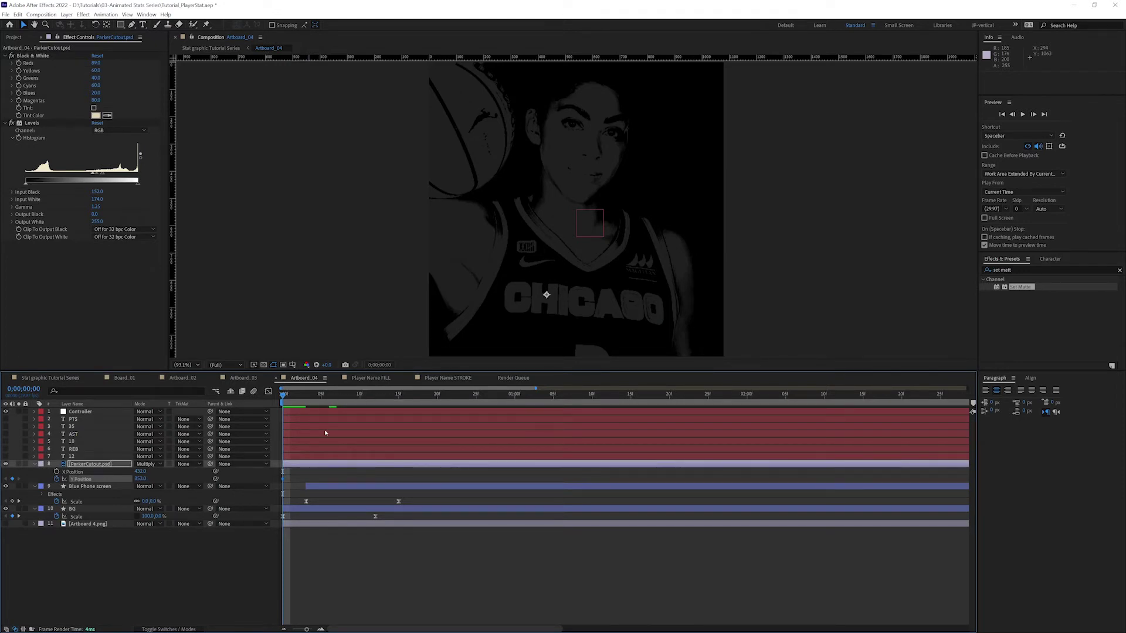
{"action": "key", "text": "alt+shift+Right"}
{"action": "left_click_drag", "start_coordinate": [140, 479], "coordinate": [277, 488]}
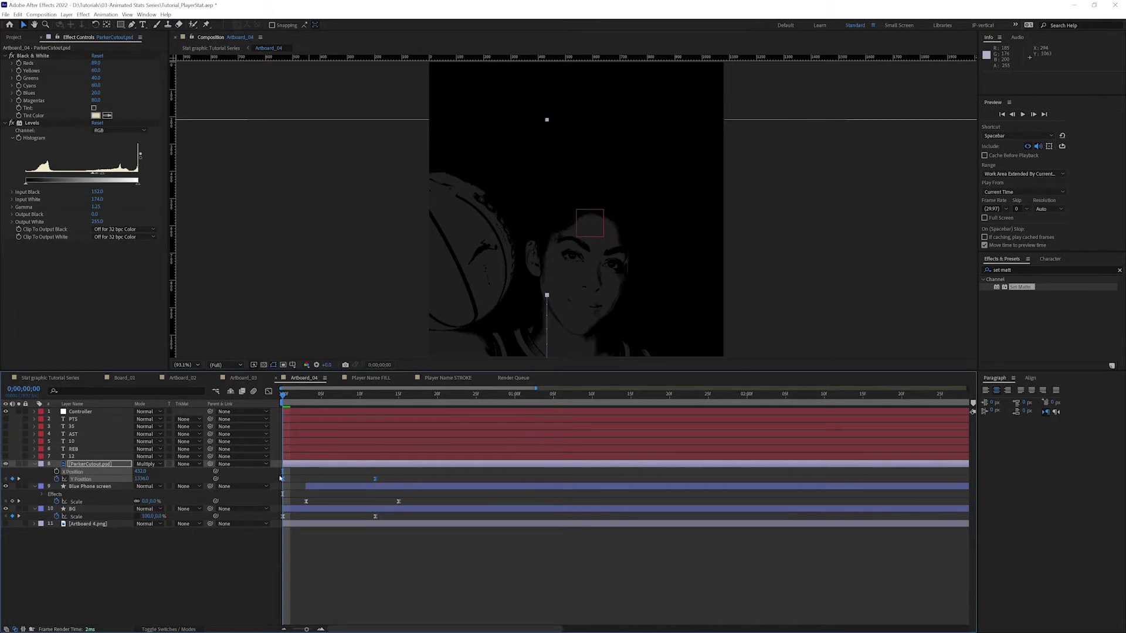
{"action": "left_click", "coordinate": [146, 14]}
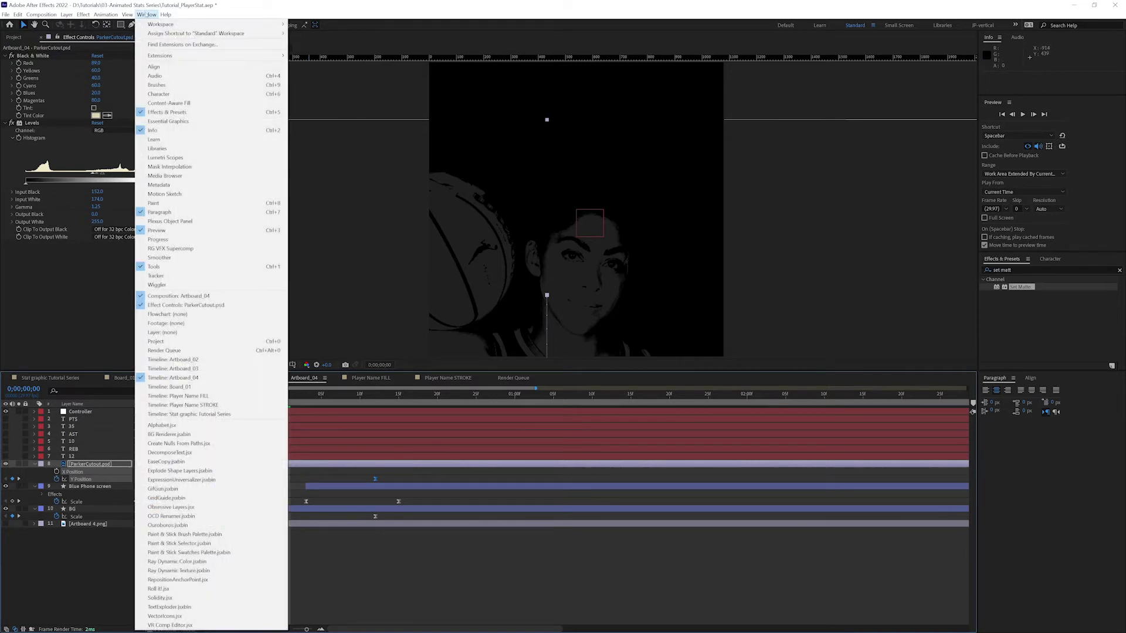
Copy the BG Scale keyframes' easing with EaseCopy and paste it onto ParkerCutout's Y Position keyframes.
{"action": "left_click", "coordinate": [171, 462]}
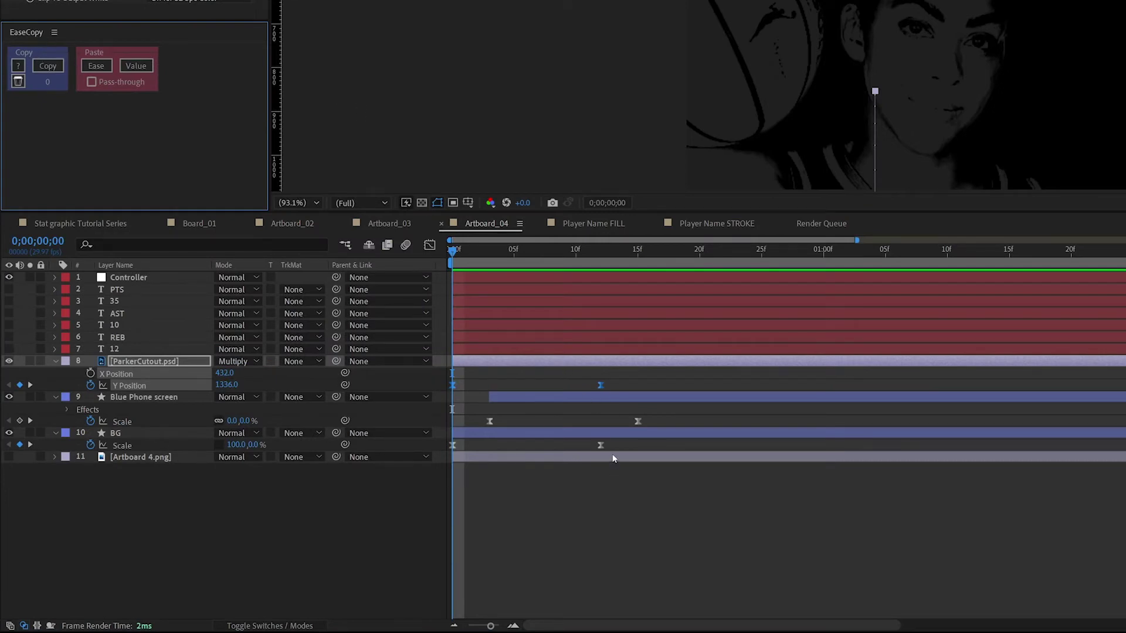
{"action": "left_click_drag", "start_coordinate": [611, 440], "coordinate": [443, 451]}
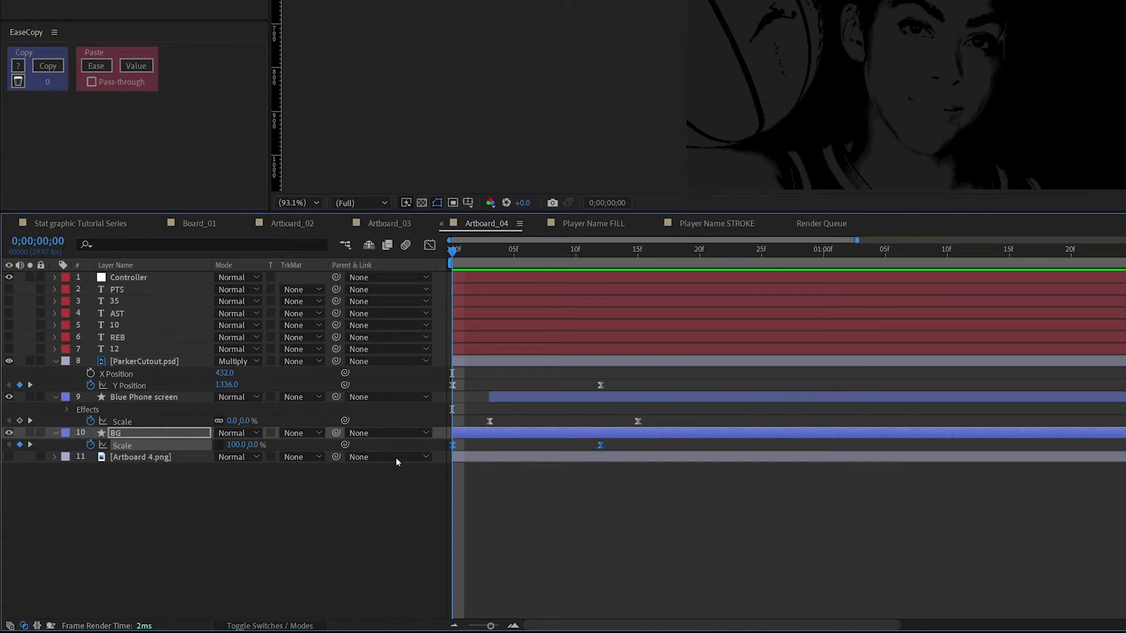
{"action": "left_click", "coordinate": [50, 74]}
{"action": "left_click_drag", "start_coordinate": [614, 375], "coordinate": [444, 390]}
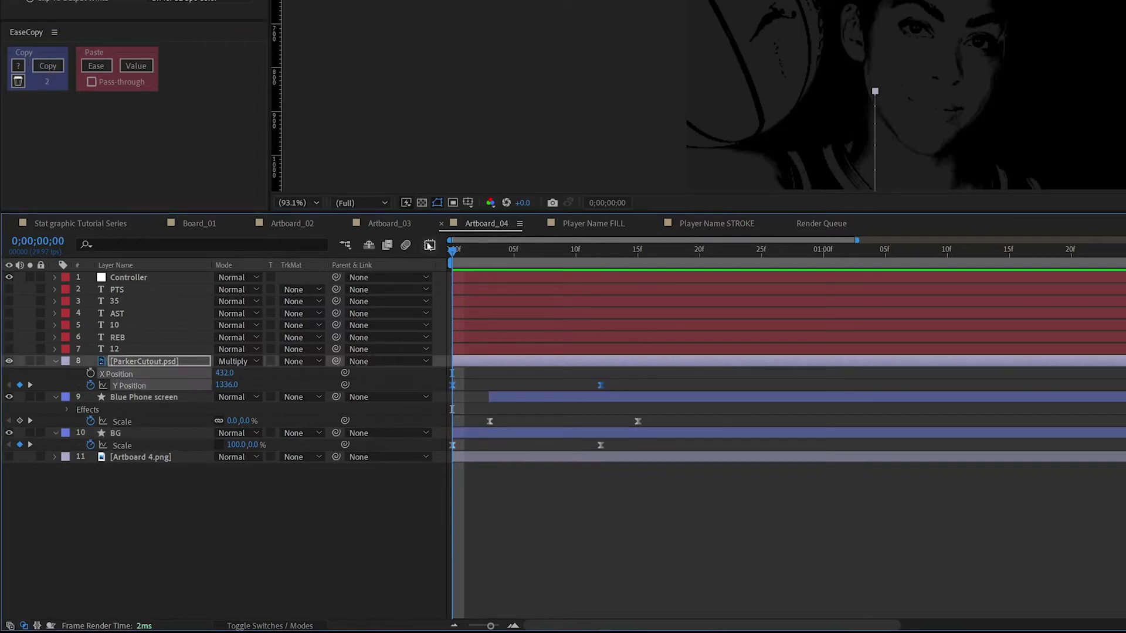
{"action": "left_click", "coordinate": [430, 245]}
{"action": "left_click", "coordinate": [143, 378]}
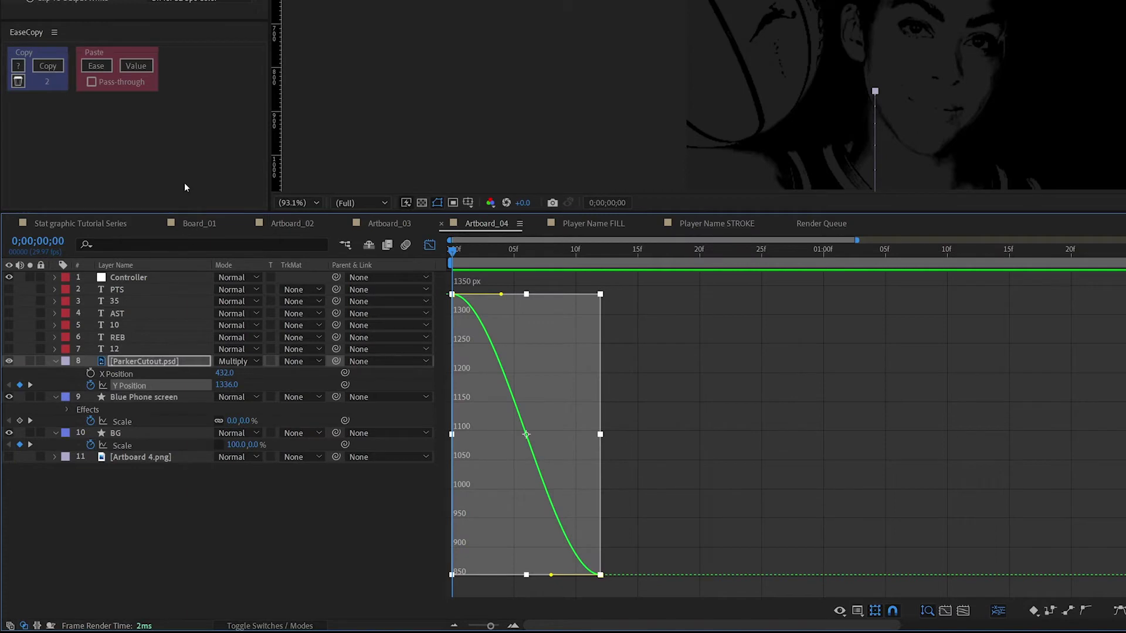
{"action": "left_click", "coordinate": [96, 66]}
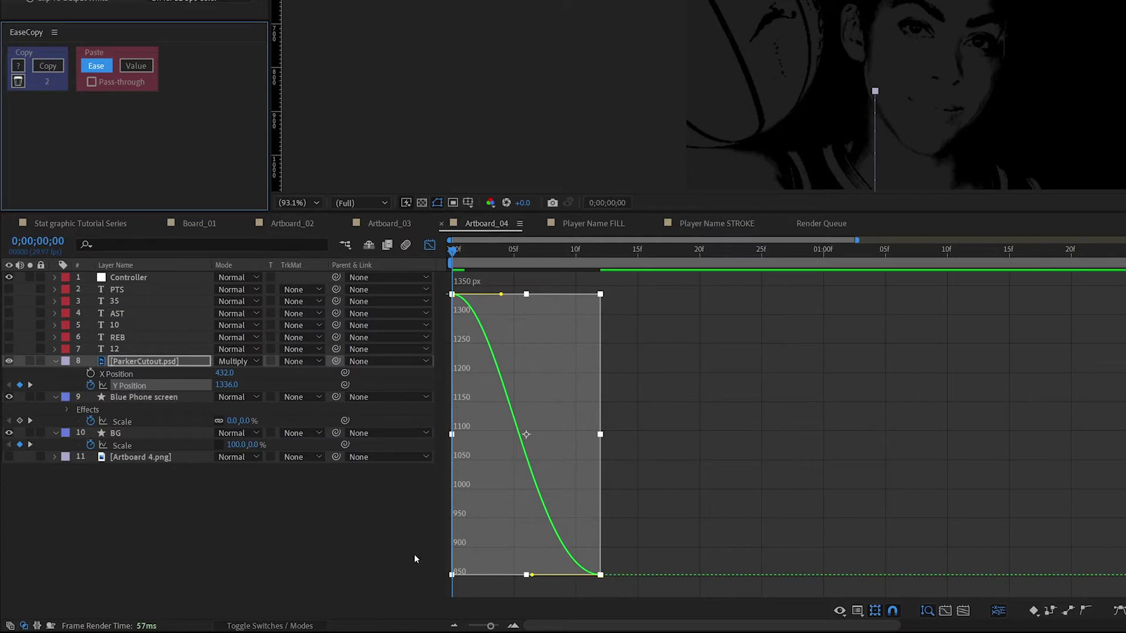
{"action": "left_click", "coordinate": [431, 245]}
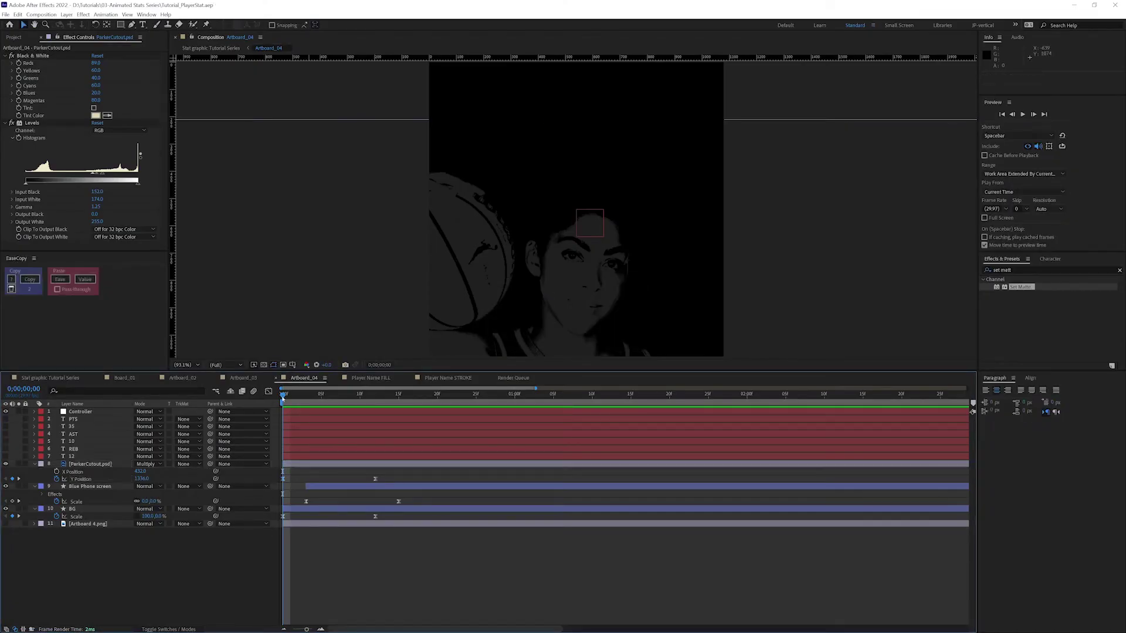
{"action": "left_click_drag", "start_coordinate": [283, 395], "coordinate": [337, 405]}
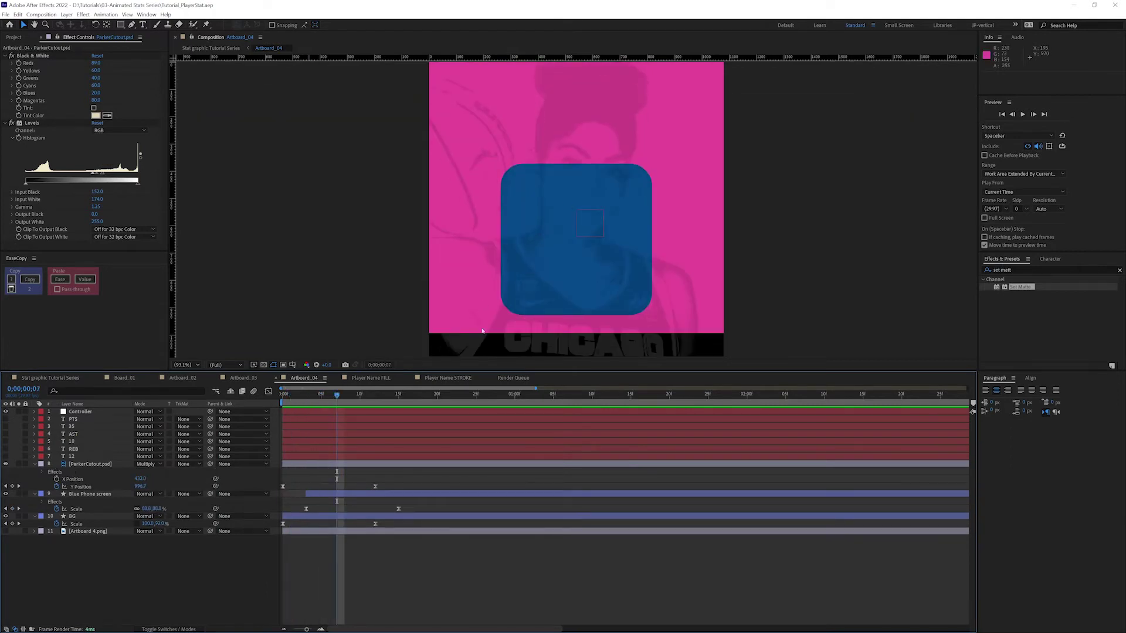
Duplicate BG as BG 2 above ParkerCutout and set the photo's track matte to Alpha Matte.
{"action": "left_click", "coordinate": [74, 517]}
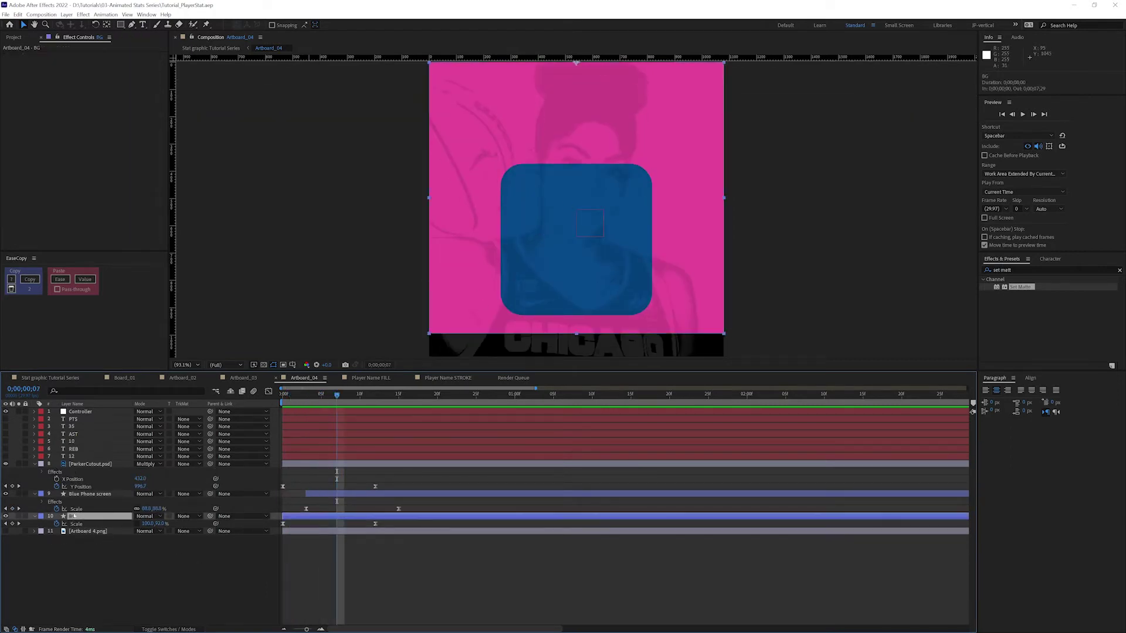
{"action": "key", "text": "ctrl+d"}
{"action": "left_click_drag", "start_coordinate": [99, 515], "coordinate": [97, 461]}
{"action": "left_click", "coordinate": [184, 473]}
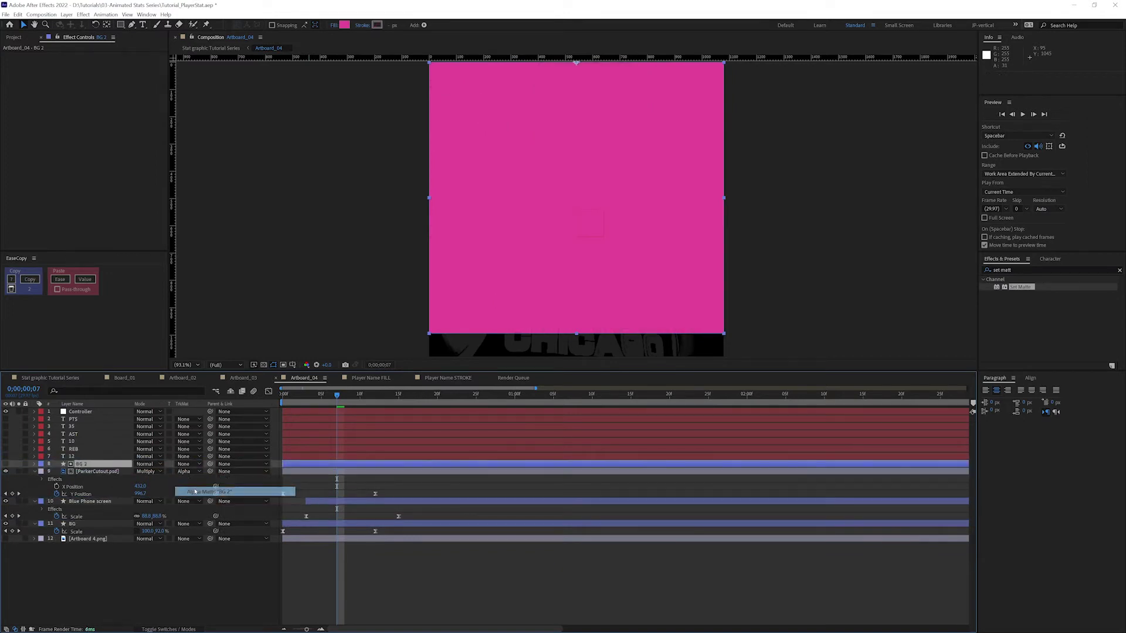
{"action": "left_click", "coordinate": [194, 490]}
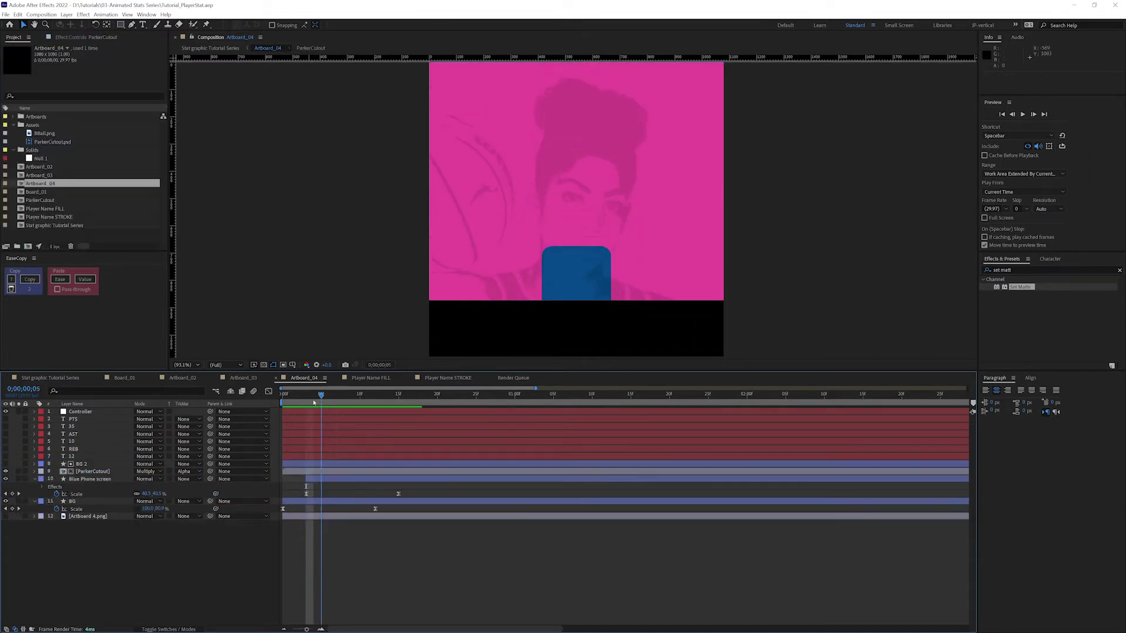
{"action": "left_click_drag", "start_coordinate": [339, 402], "coordinate": [375, 402]}
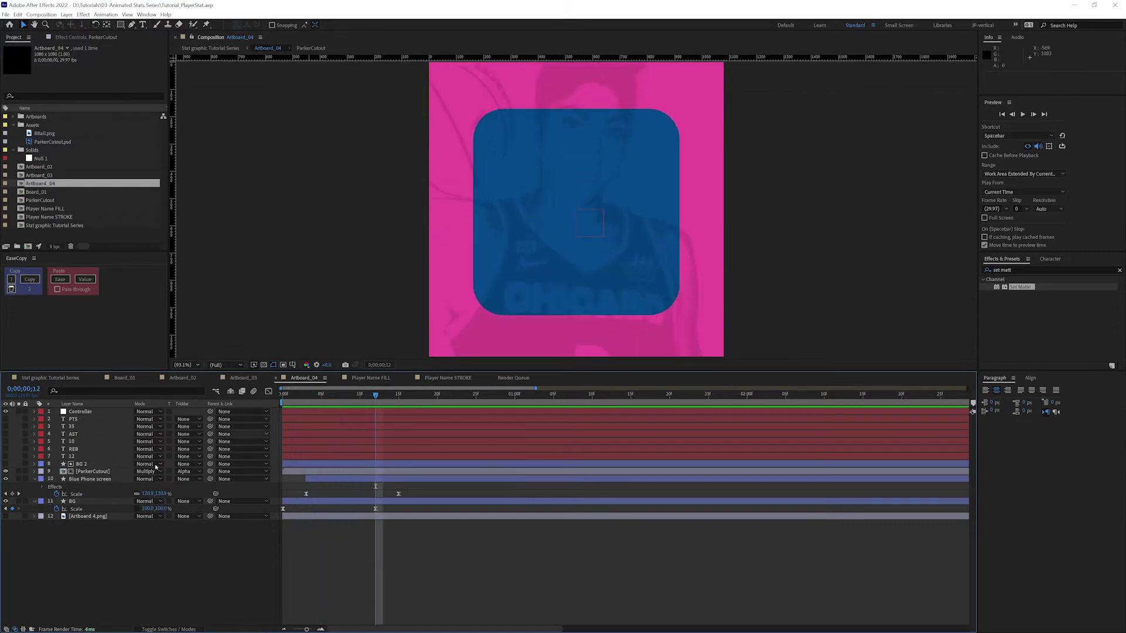
Shift ParkerCutout's Y Position keyframes one frame later and scrub the opening frames.
{"action": "left_click", "coordinate": [94, 473]}
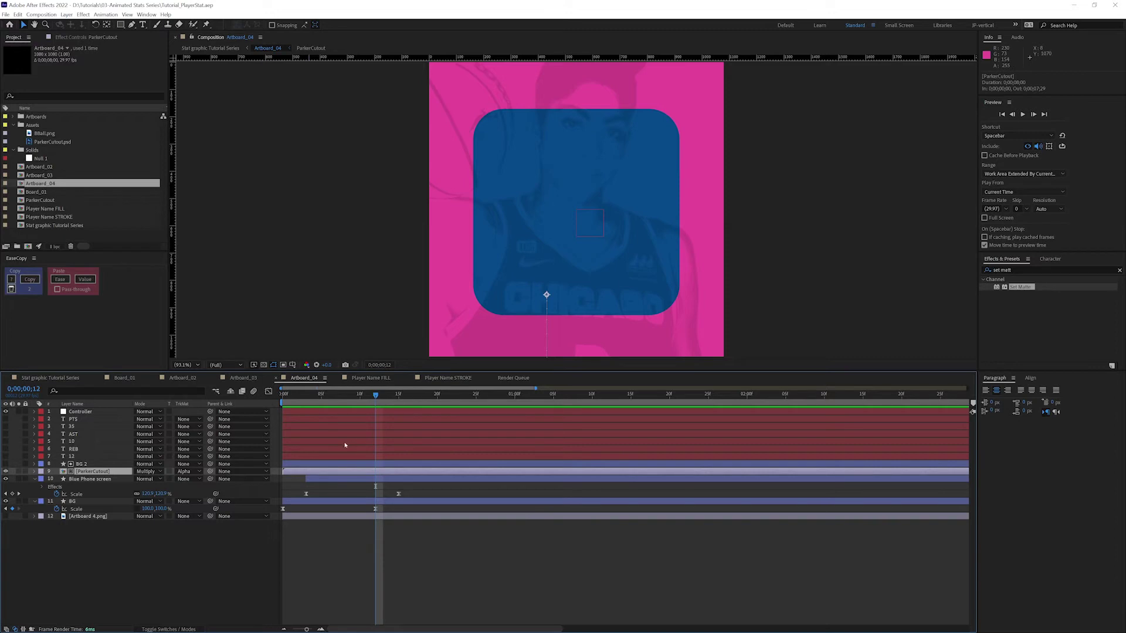
{"action": "key", "text": "p"}
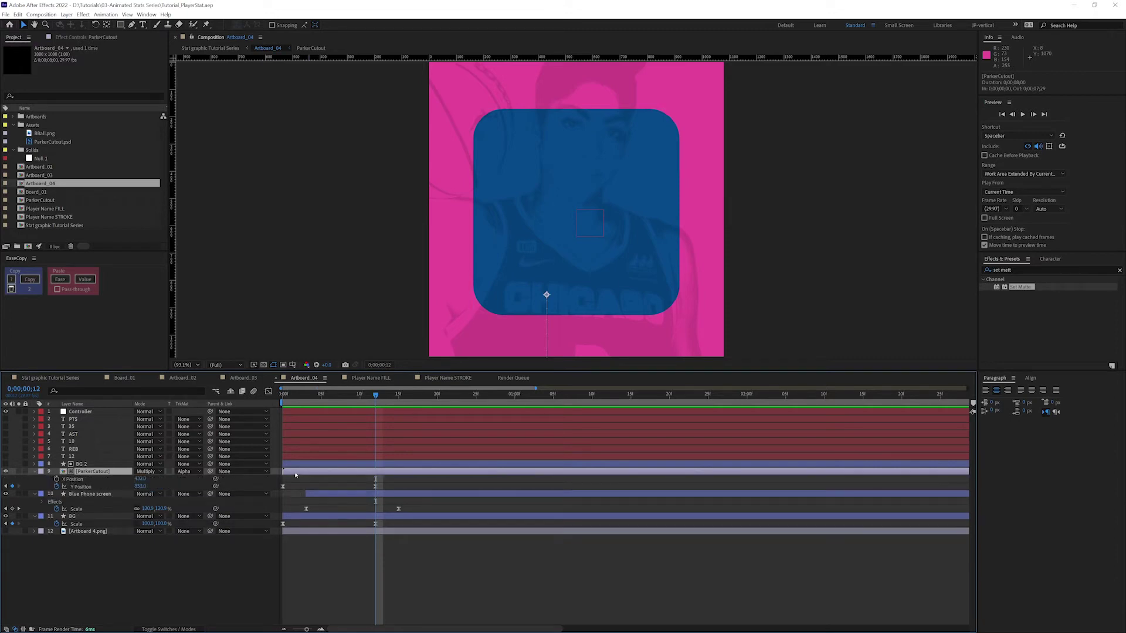
{"action": "key", "text": "alt+Right"}
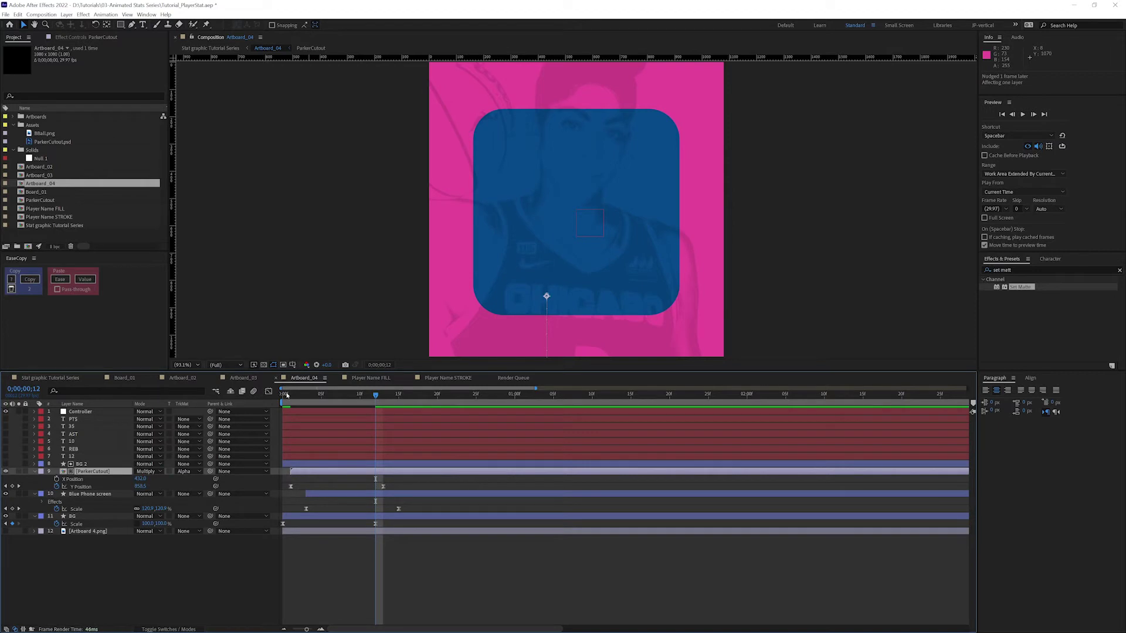
{"action": "left_click_drag", "start_coordinate": [286, 395], "coordinate": [381, 399]}
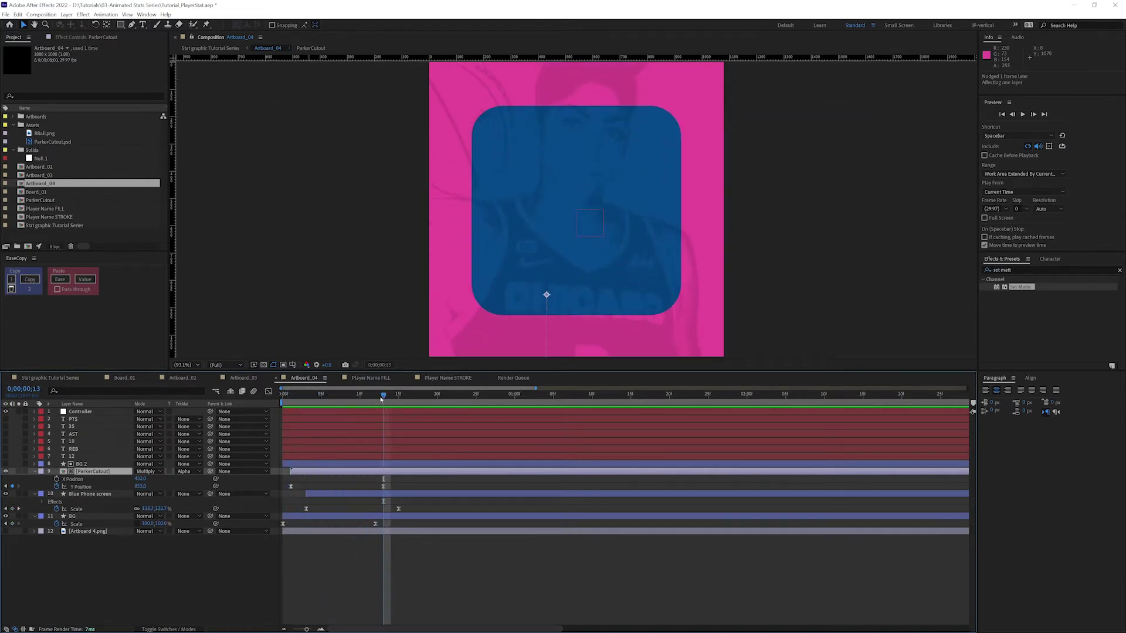
{"action": "left_click_drag", "start_coordinate": [291, 396], "coordinate": [329, 394]}
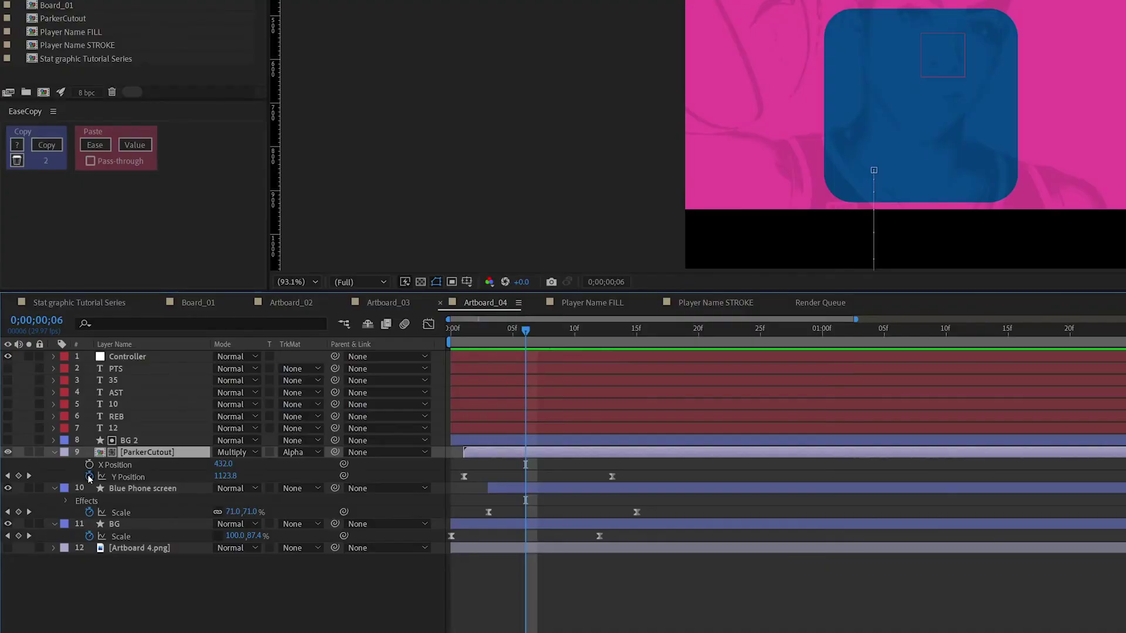
Add a wiggle(.5,125) expression to ParkerCutout's Y Position.
{"action": "left_click", "coordinate": [89, 476], "text": "alt"}
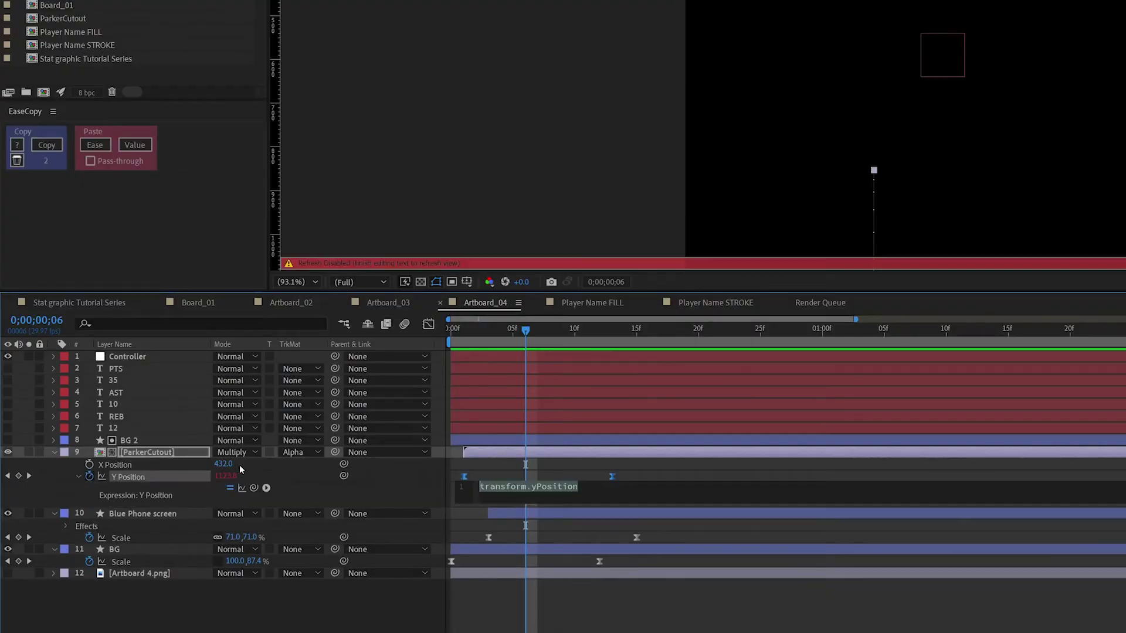
{"action": "type", "text": "wiggl"}
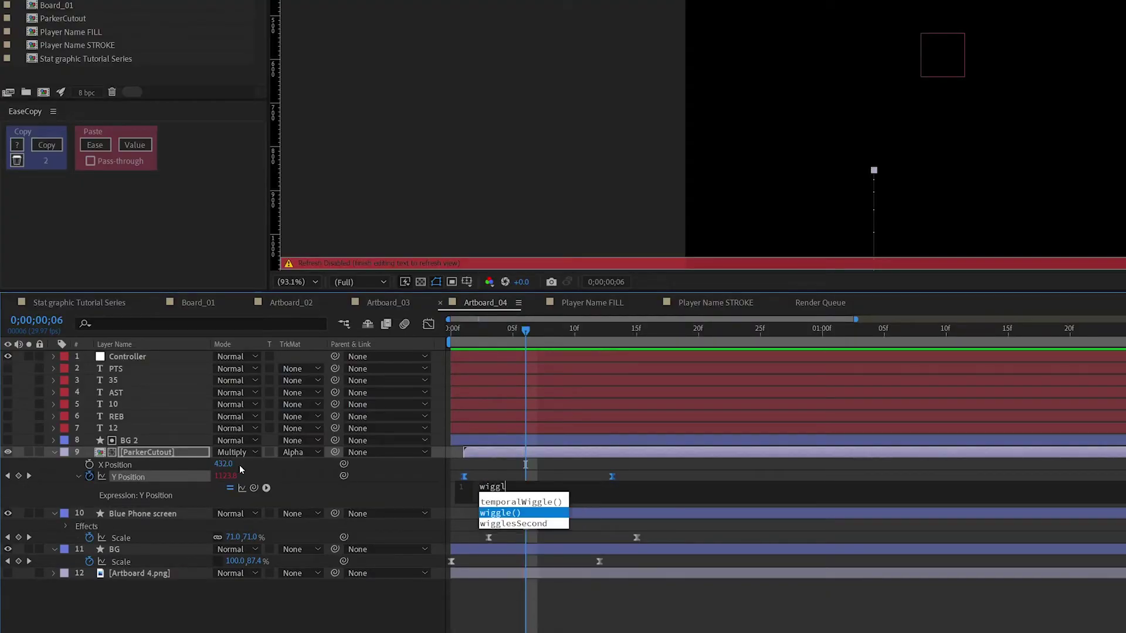
{"action": "type", "text": "e().5"}
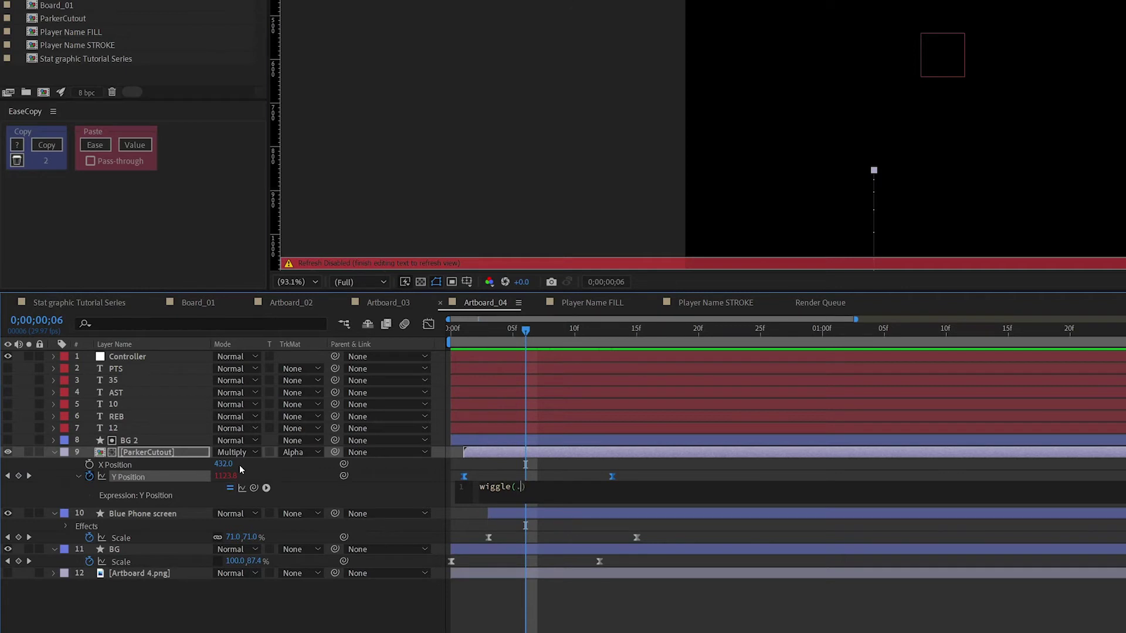
{"action": "type", "text": ",125"}
{"action": "left_click_drag", "start_coordinate": [515, 487], "coordinate": [526, 487]}
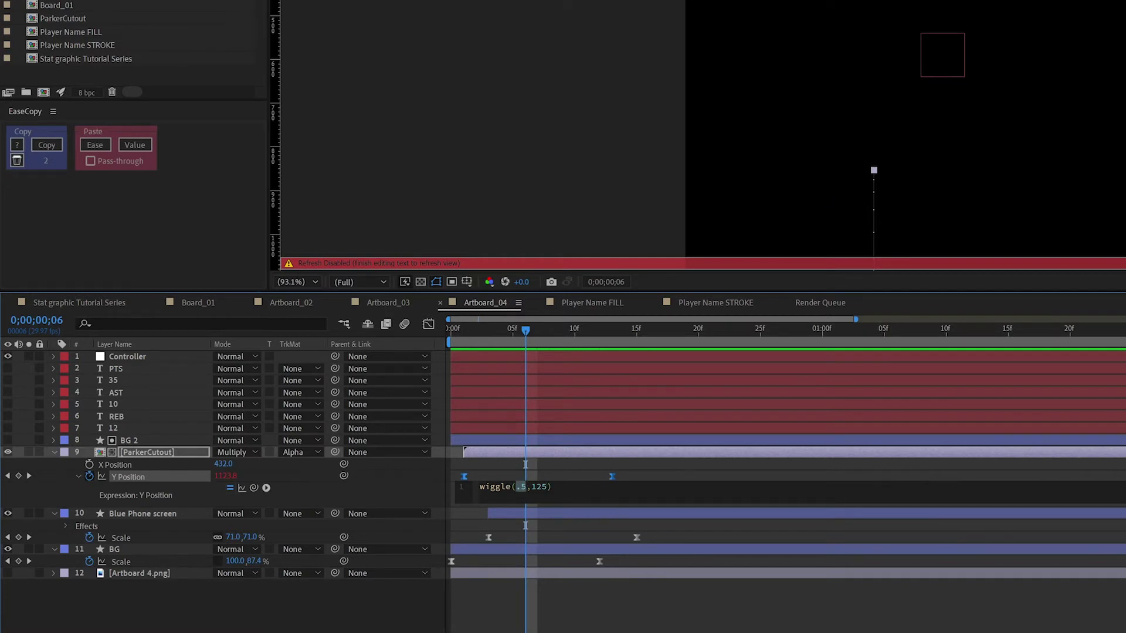
{"action": "left_click", "coordinate": [524, 487]}
{"action": "key", "text": "ctrl+a"}
{"action": "key", "text": "ctrl+c"}
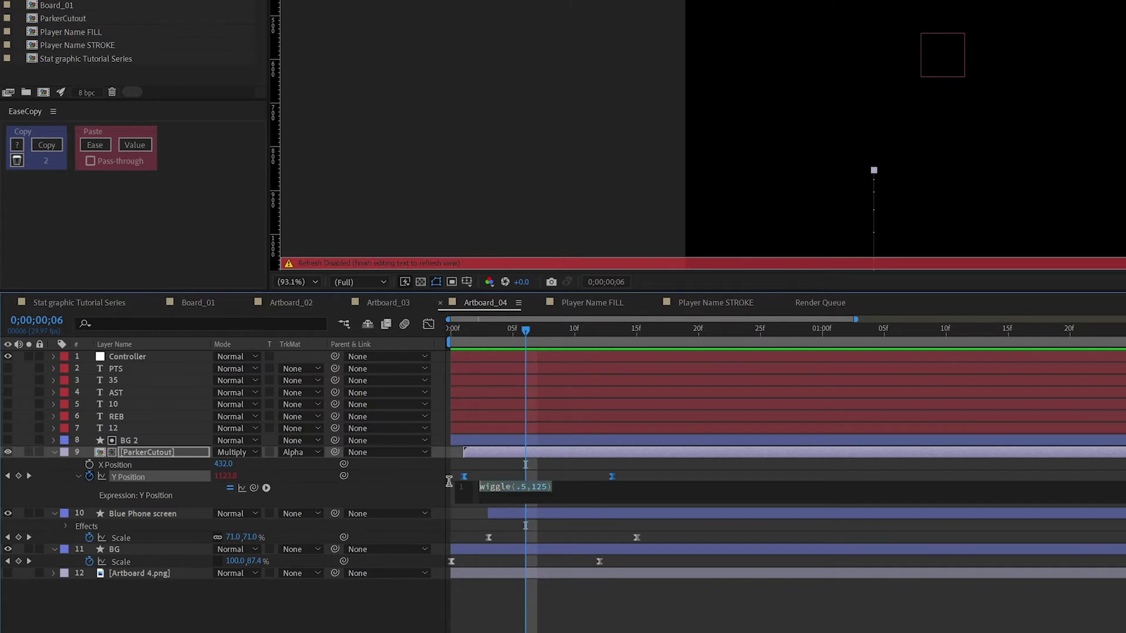
{"action": "left_click", "coordinate": [382, 486]}
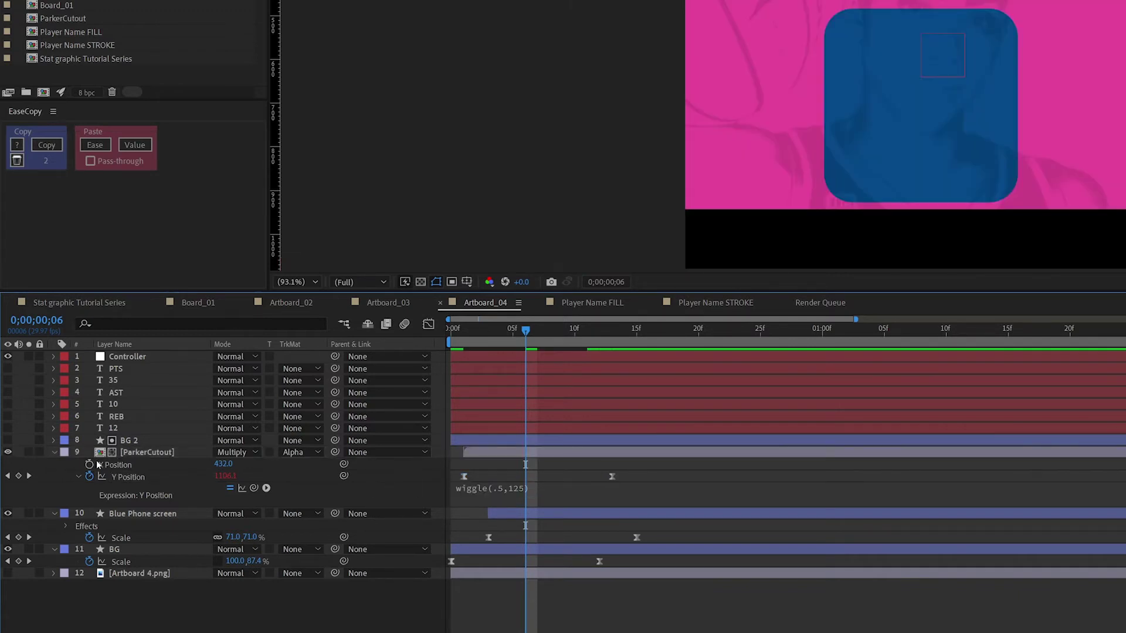
Paste the wiggle onto X Position as wiggle(.25,75) and preview the drift from the start.
{"action": "left_click", "coordinate": [90, 464], "text": "alt"}
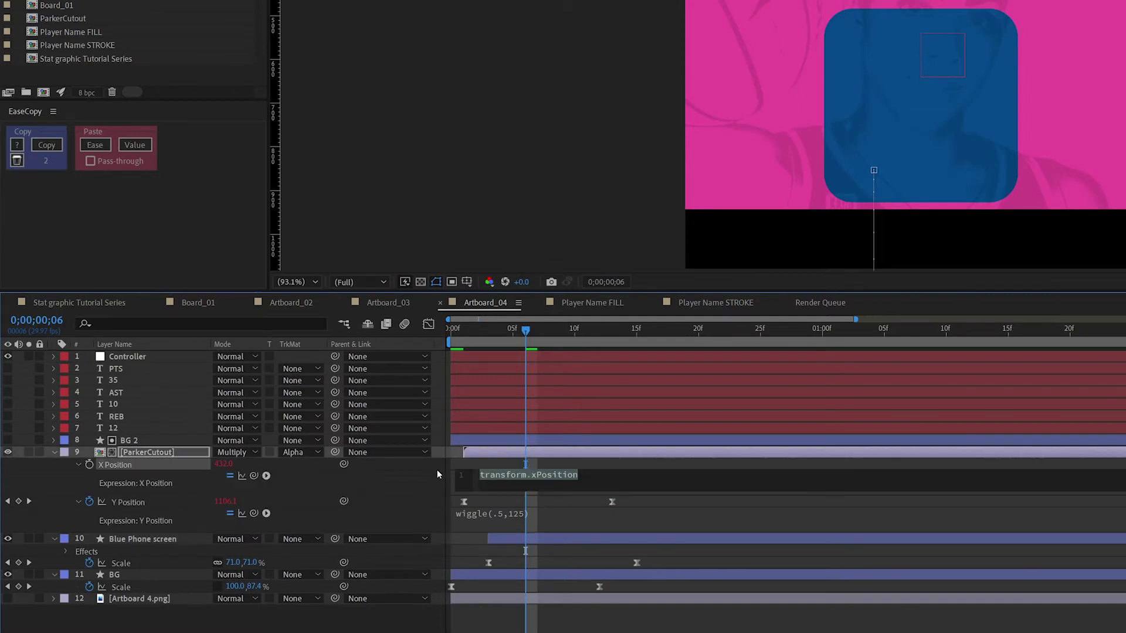
{"action": "key", "text": "ctrl+v"}
{"action": "left_click_drag", "start_coordinate": [531, 475], "coordinate": [540, 476]}
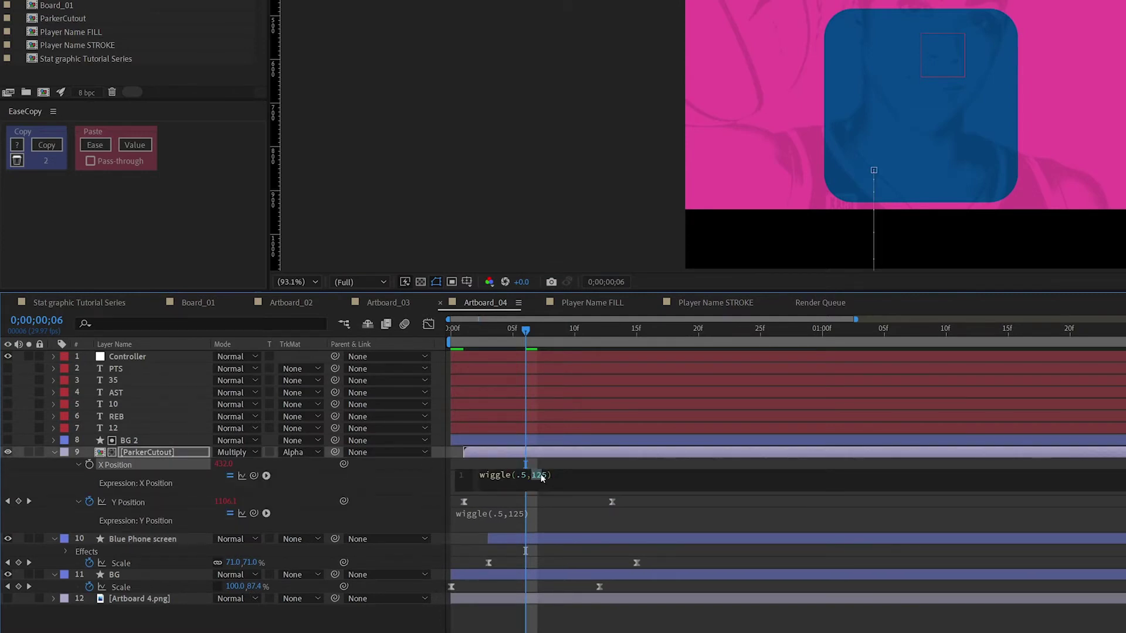
{"action": "type", "text": "75"}
{"action": "type", "text": "2"}
{"action": "left_click", "coordinate": [415, 495]}
{"action": "left_click", "coordinate": [446, 332]}
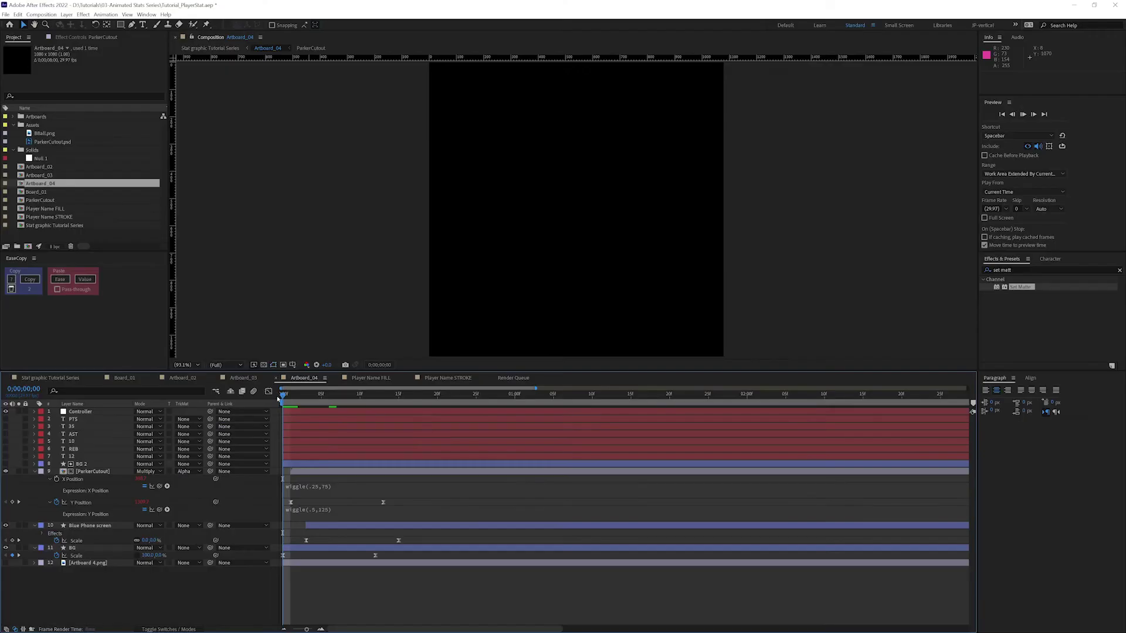
{"action": "key", "text": "space"}
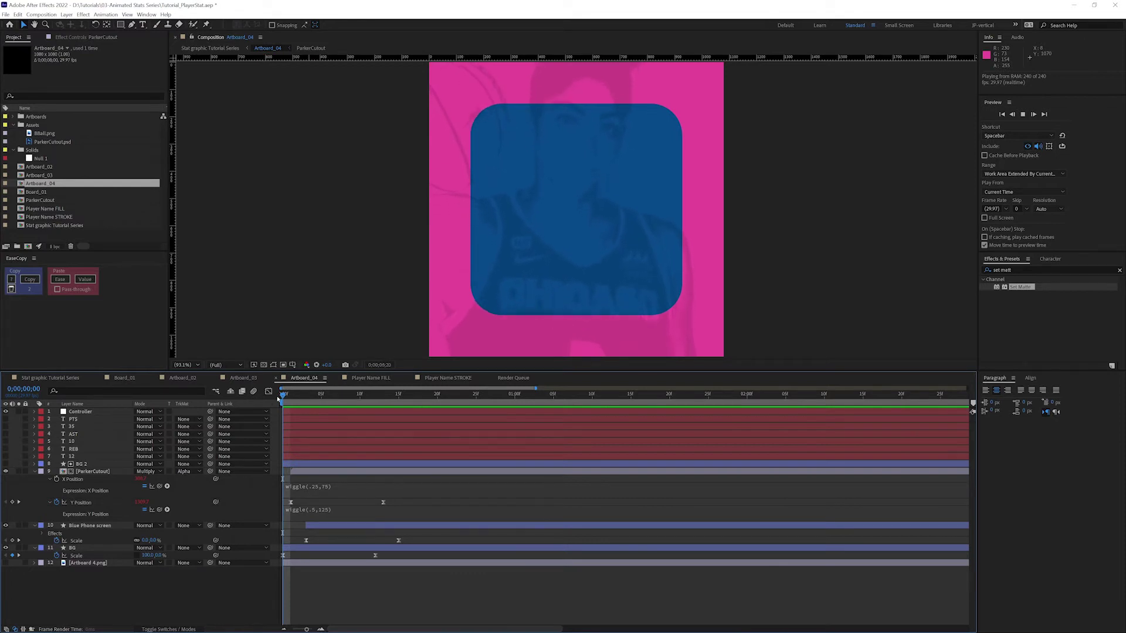
{"action": "key", "text": "space"}
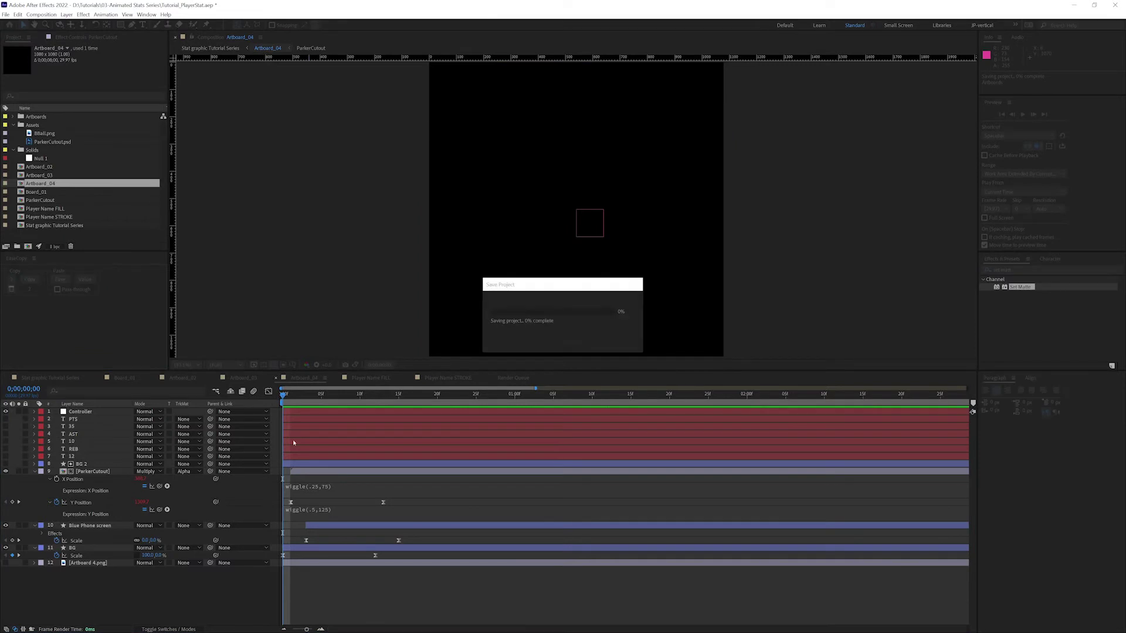
Collapse the ParkerCutout, Blue Phone screen and BG layers, then at frame 18 turn on the PTS, AST and REB stat layers.
{"action": "left_click", "coordinate": [34, 471]}
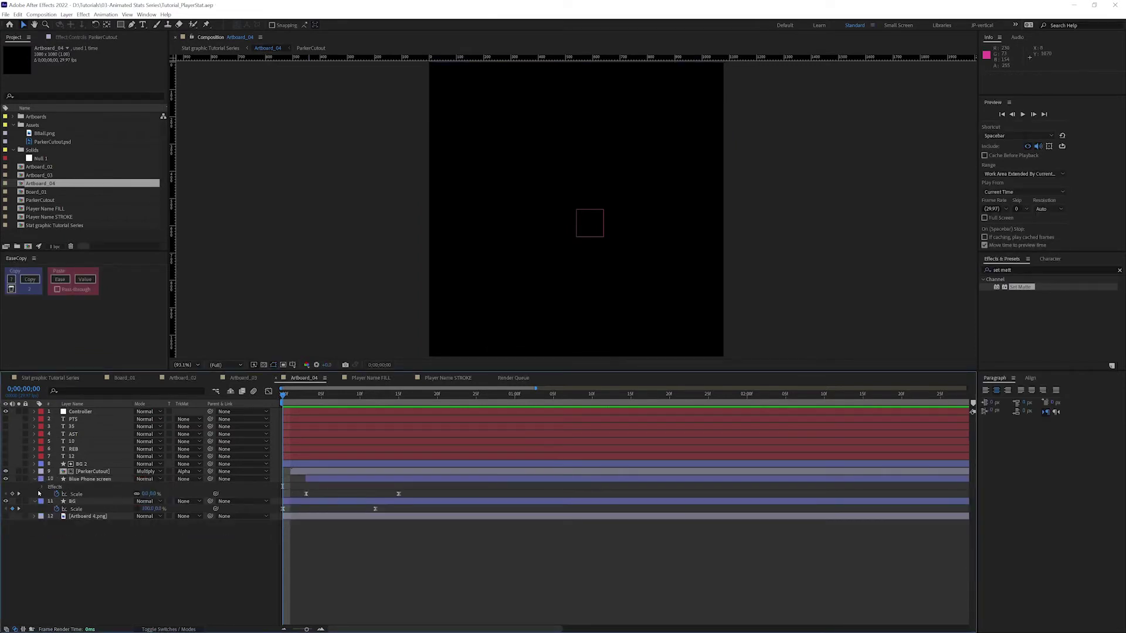
{"action": "left_click", "coordinate": [34, 479]}
{"action": "left_click", "coordinate": [35, 486]}
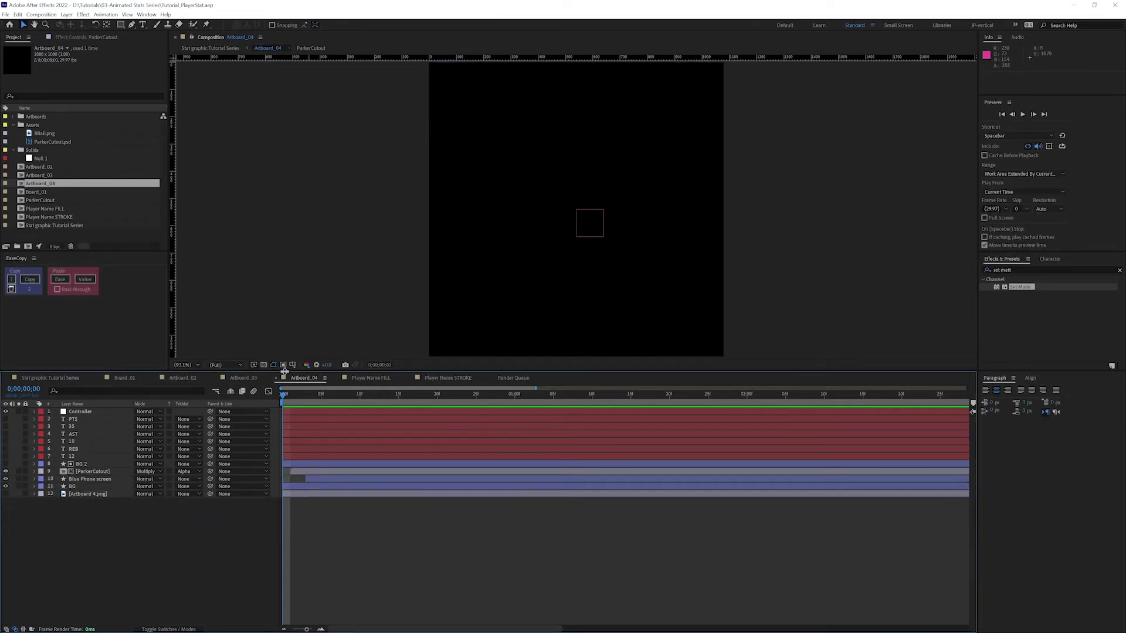
{"action": "left_click", "coordinate": [306, 396]}
{"action": "left_click_drag", "start_coordinate": [322, 400], "coordinate": [422, 396]}
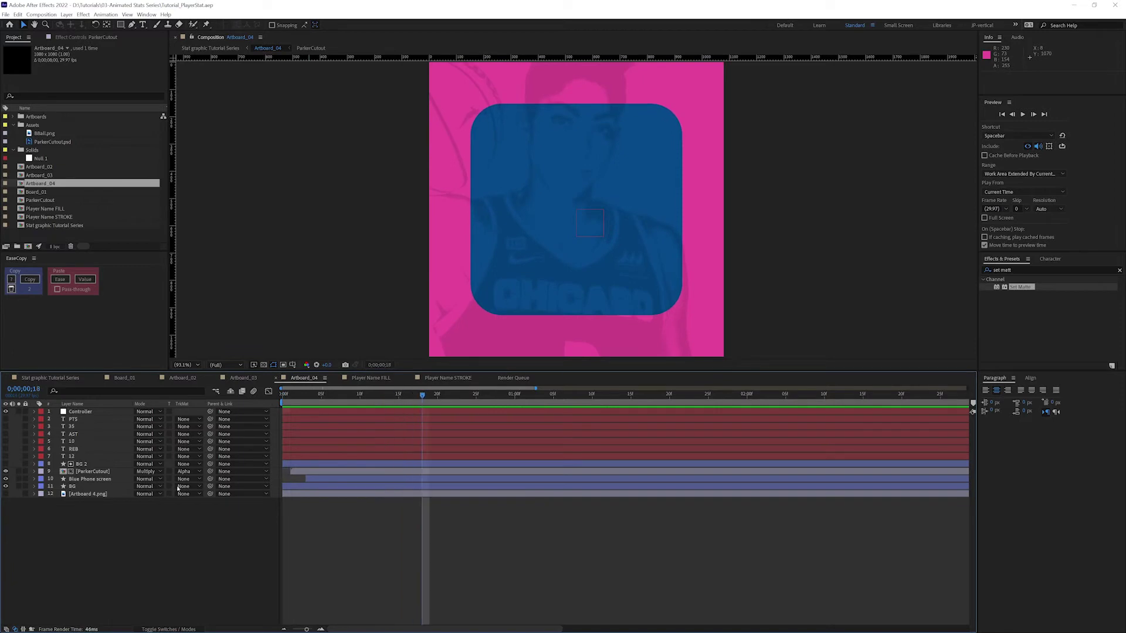
{"action": "left_click_drag", "start_coordinate": [6, 457], "coordinate": [6, 411]}
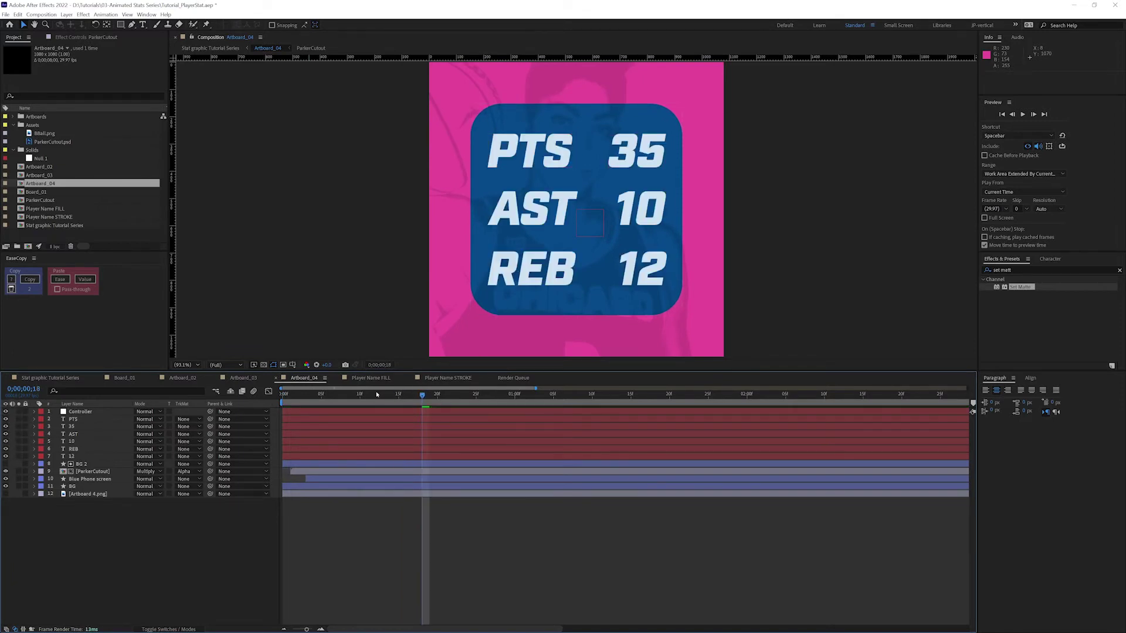
{"action": "left_click_drag", "start_coordinate": [377, 394], "coordinate": [426, 396]}
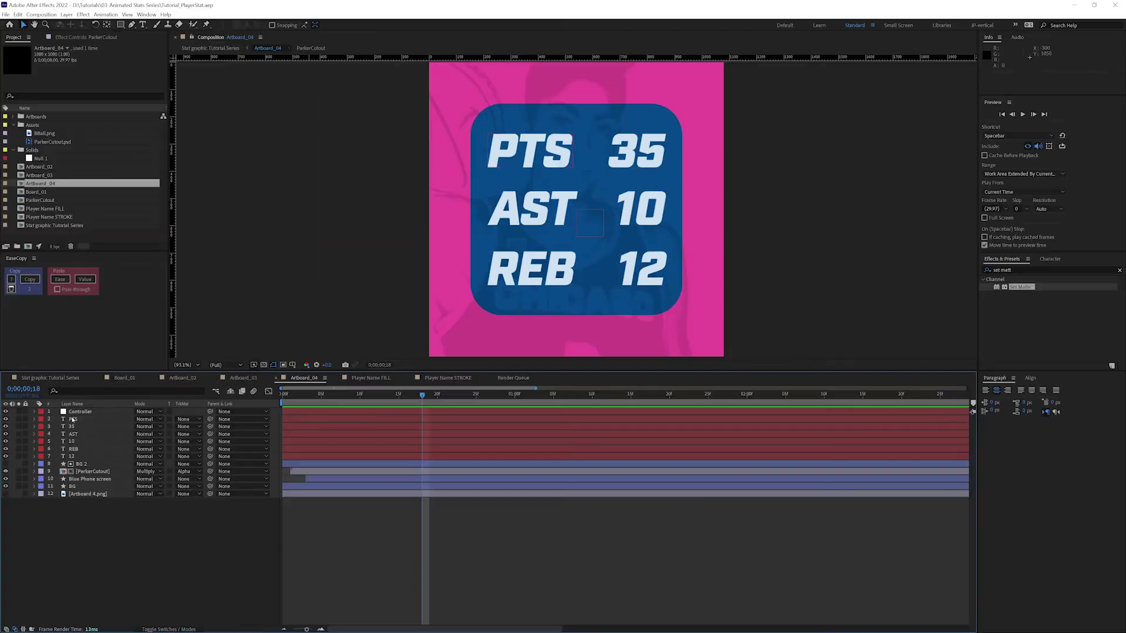
Nudge the PTS, AST and REB labels right and the 35, 10 and 12 numbers left.
{"action": "left_click", "coordinate": [73, 419]}
{"action": "left_click", "coordinate": [74, 434], "text": "ctrl"}
{"action": "left_click", "coordinate": [74, 449], "text": "ctrl"}
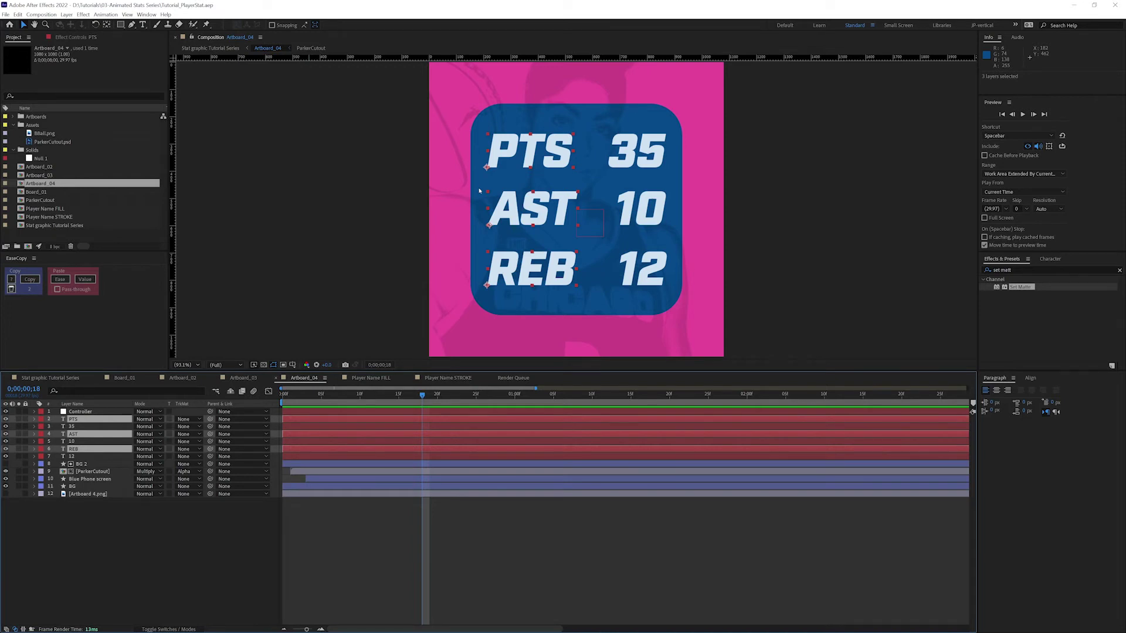
{"action": "key", "text": "shift+Right"}
{"action": "key", "text": "shift+Right"}
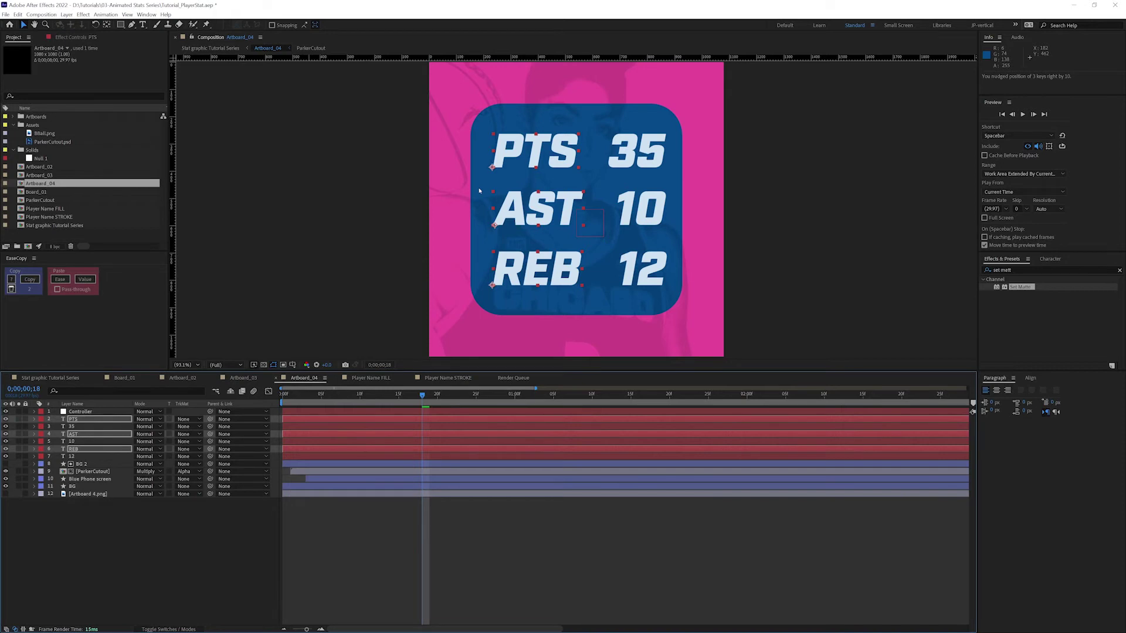
{"action": "key", "text": "shift+Right"}
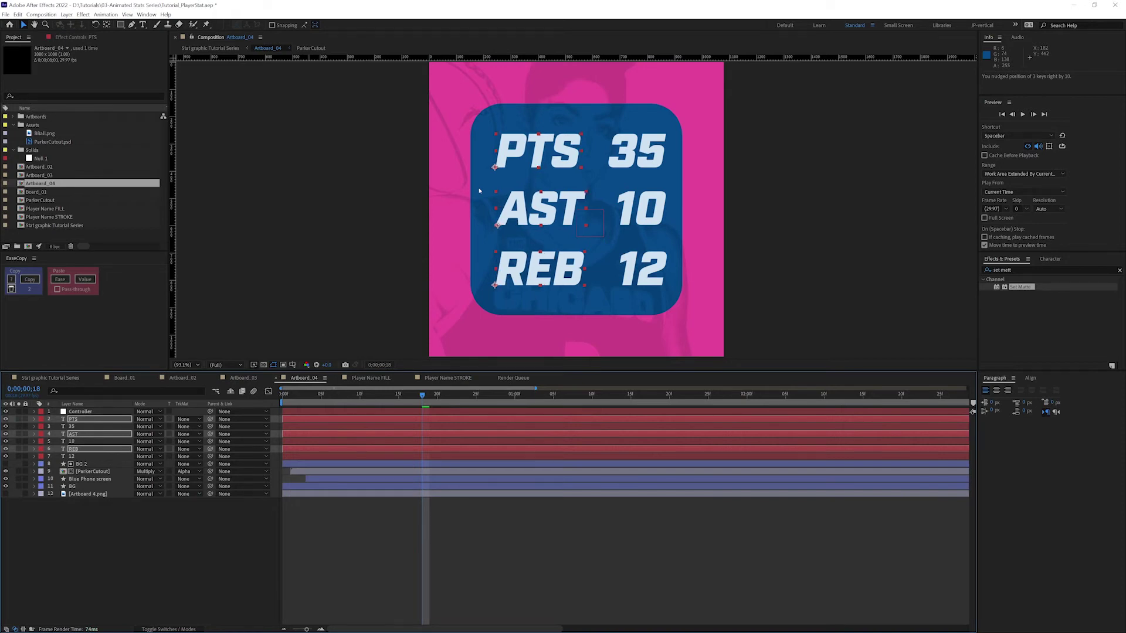
{"action": "left_click", "coordinate": [92, 426]}
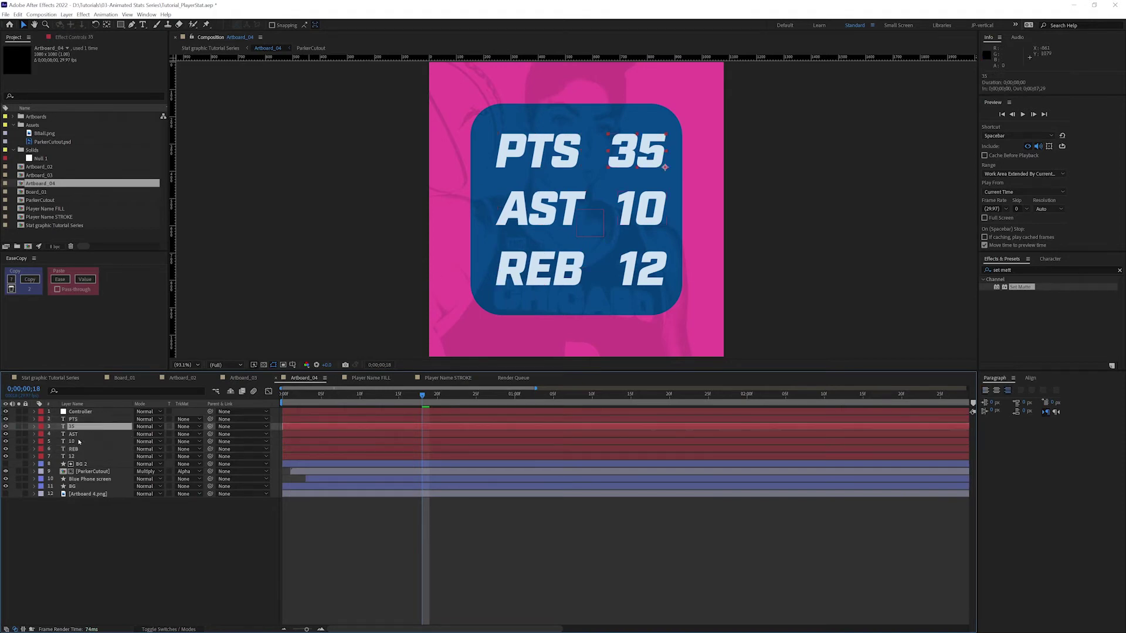
{"action": "left_click", "coordinate": [82, 442], "text": "ctrl"}
{"action": "left_click", "coordinate": [75, 457], "text": "ctrl"}
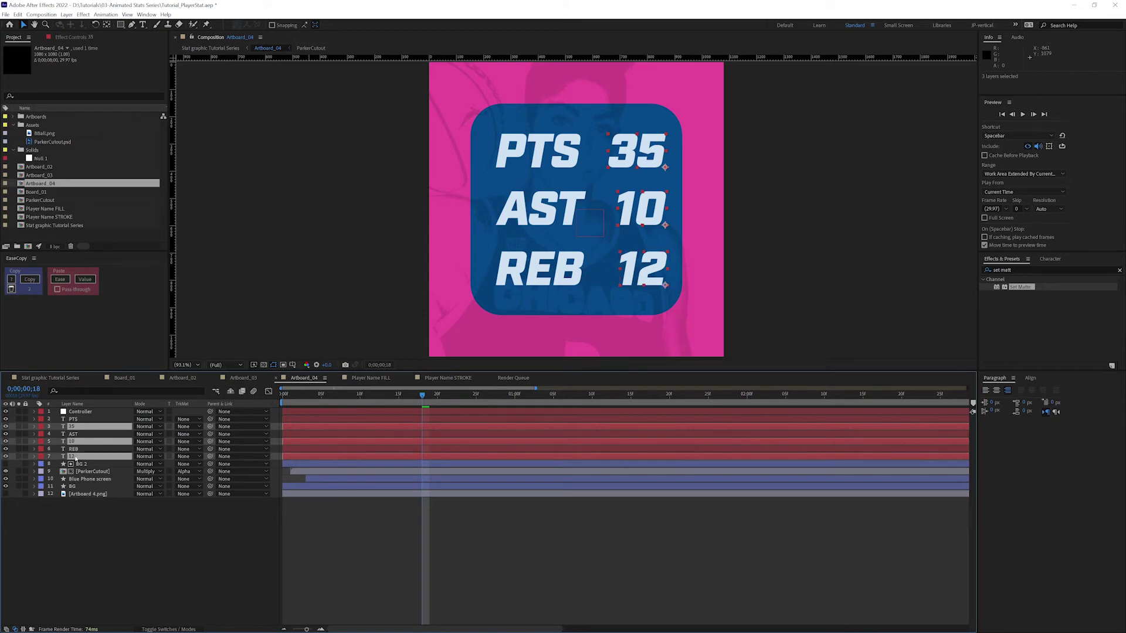
{"action": "key", "text": "shift+Left"}
{"action": "key", "text": "shift+Left"}
{"action": "key", "text": "shift+Left"}
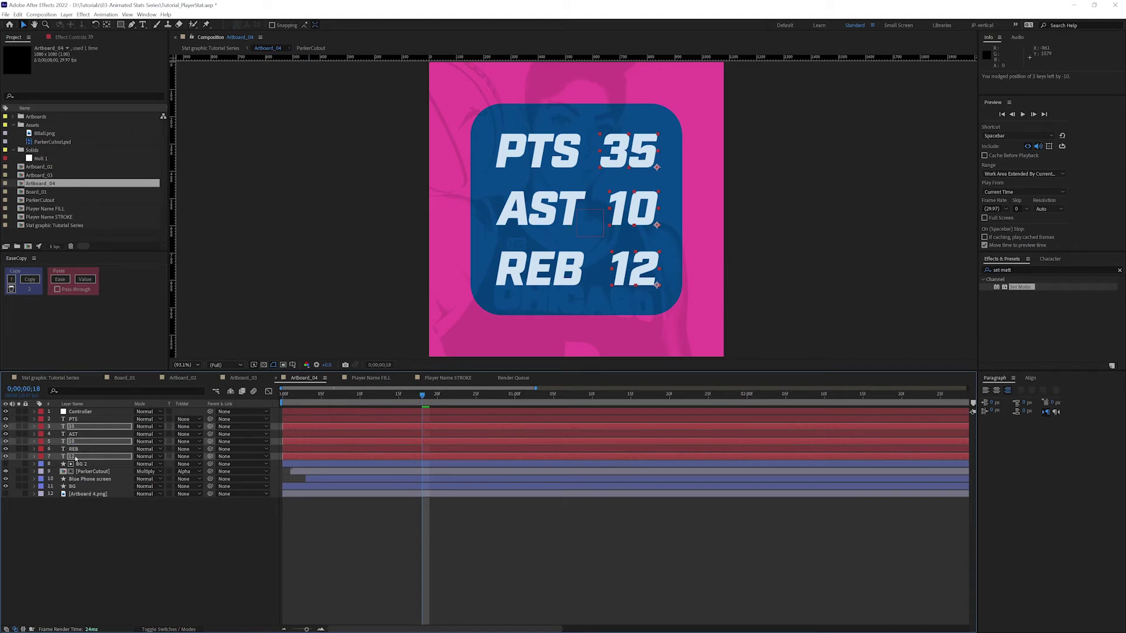
Fine-tune the spacing, moving the numbers slightly right and labels slightly left, then check the framing.
{"action": "left_click", "coordinate": [100, 541]}
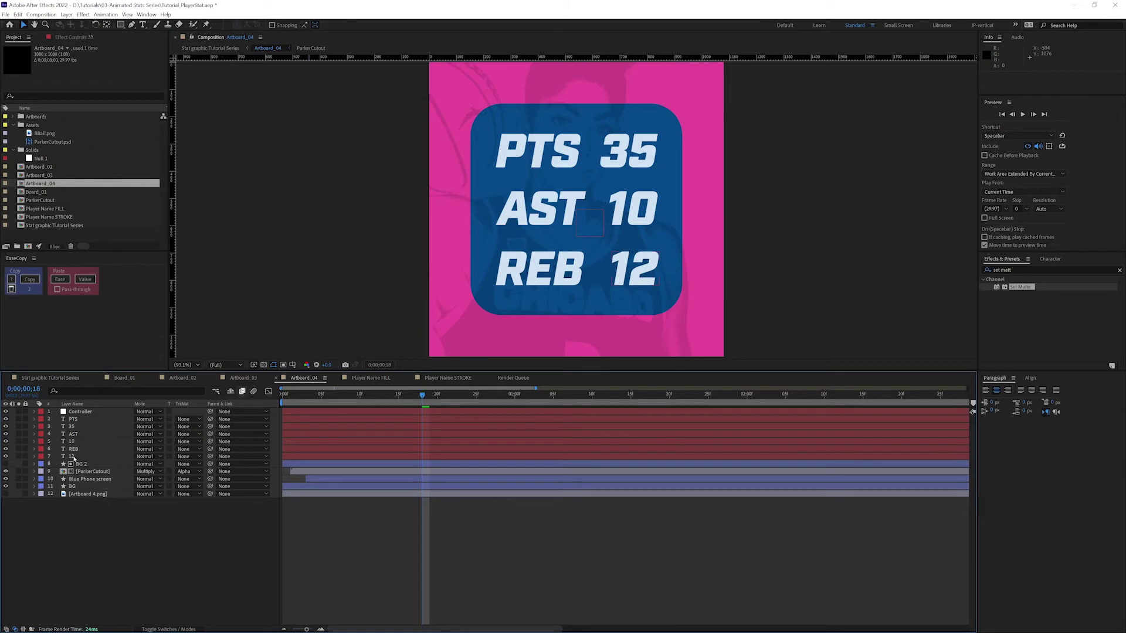
{"action": "left_click", "coordinate": [72, 456]}
{"action": "left_click", "coordinate": [79, 441], "text": "ctrl"}
{"action": "left_click", "coordinate": [92, 427], "text": "ctrl"}
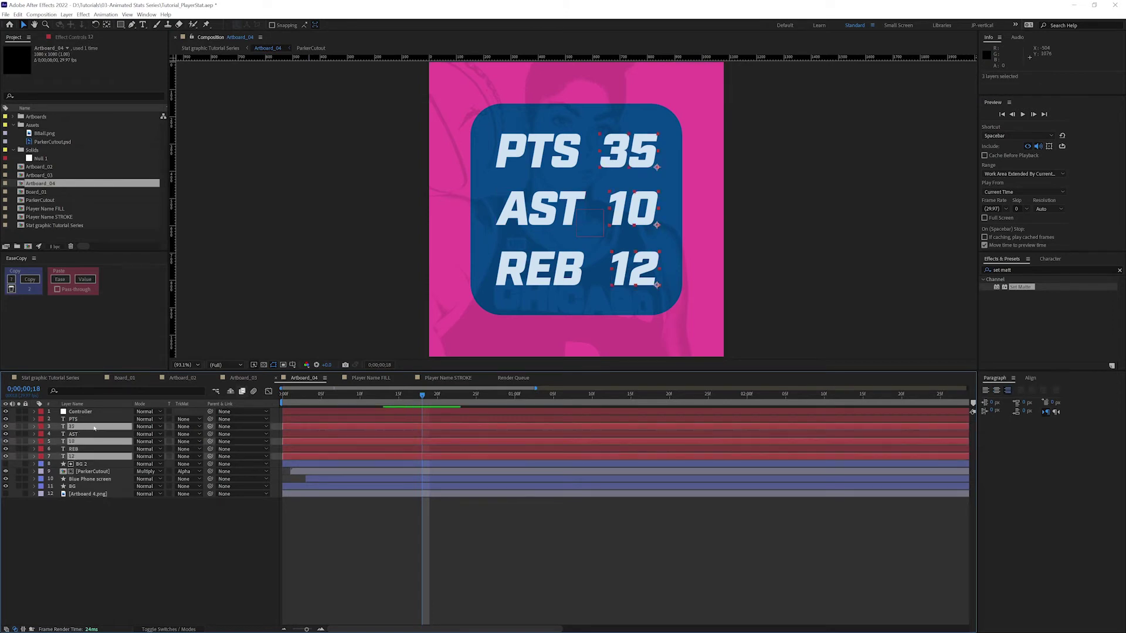
{"action": "key", "text": "shift+Right"}
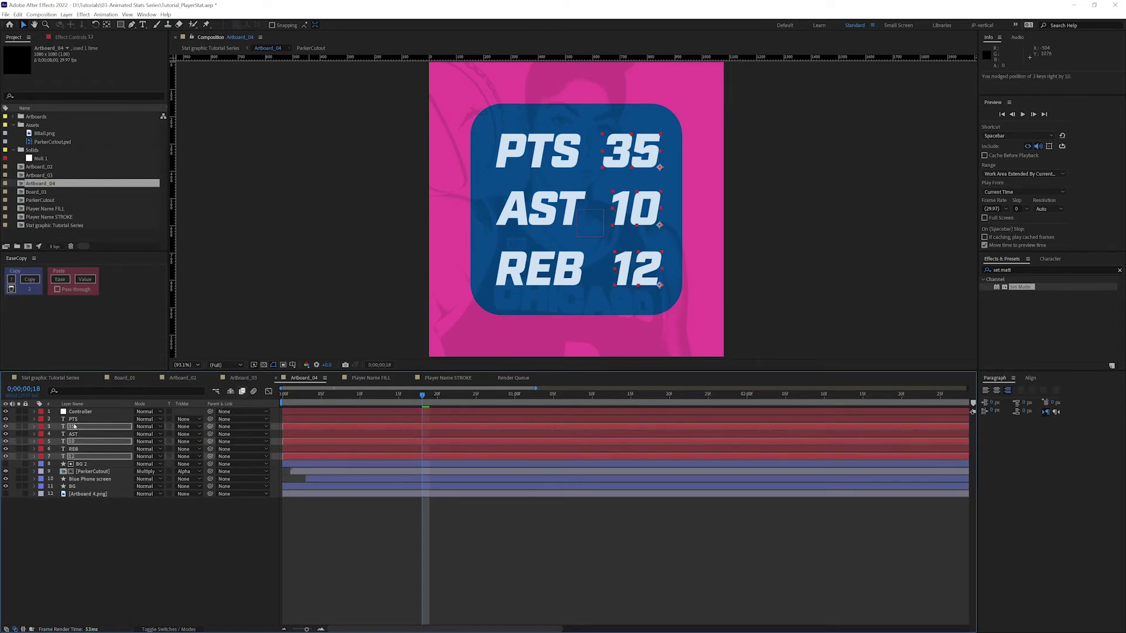
{"action": "left_click", "coordinate": [73, 419]}
{"action": "left_click", "coordinate": [73, 434], "text": "ctrl"}
{"action": "left_click", "coordinate": [75, 449], "text": "ctrl"}
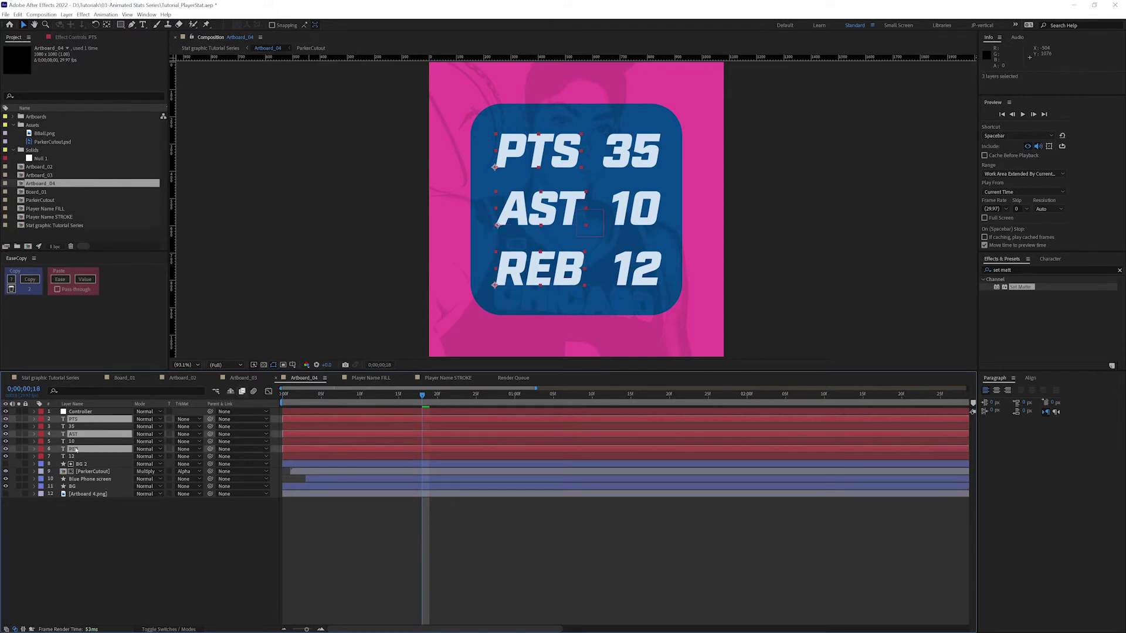
{"action": "key", "text": "shift+Left"}
{"action": "left_click", "coordinate": [57, 567]}
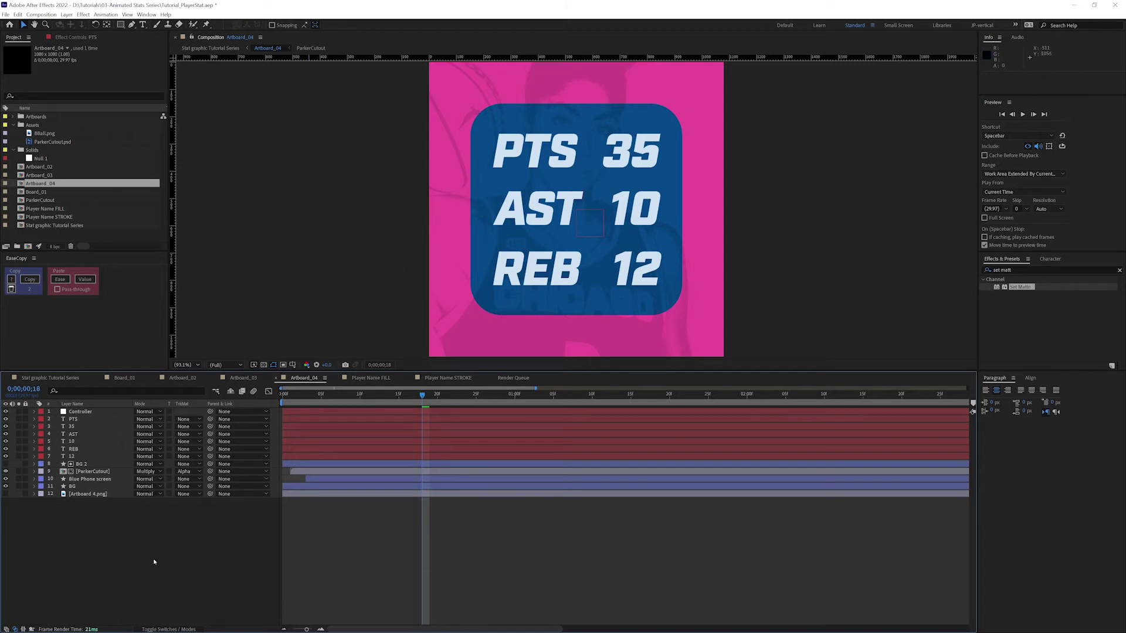
{"action": "key", "text": "comma"}
{"action": "key", "text": "comma"}
{"action": "key", "text": "comma"}
{"action": "key", "text": "comma"}
{"action": "key", "text": "comma"}
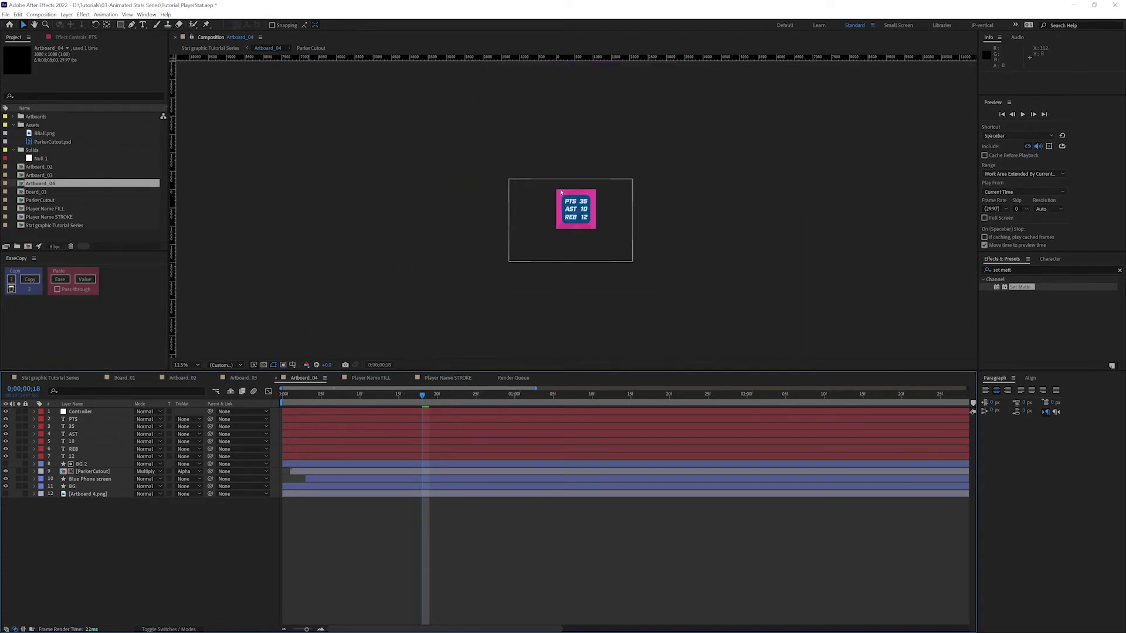
{"action": "key", "text": "period"}
{"action": "key", "text": "period"}
{"action": "key", "text": "period"}
{"action": "key", "text": "period"}
{"action": "key", "text": "period"}
{"action": "key", "text": "period"}
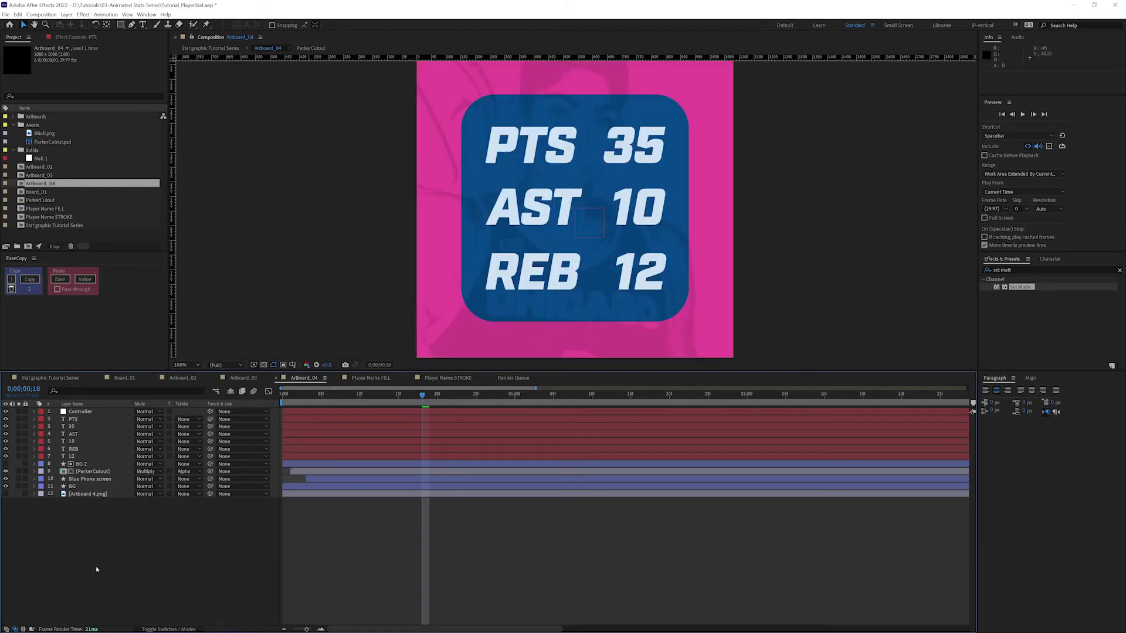
Precompose the six layers from PTS through 12 into a comp named 'Stats Text'.
{"action": "left_click", "coordinate": [74, 457]}
{"action": "left_click", "coordinate": [79, 421], "text": "shift"}
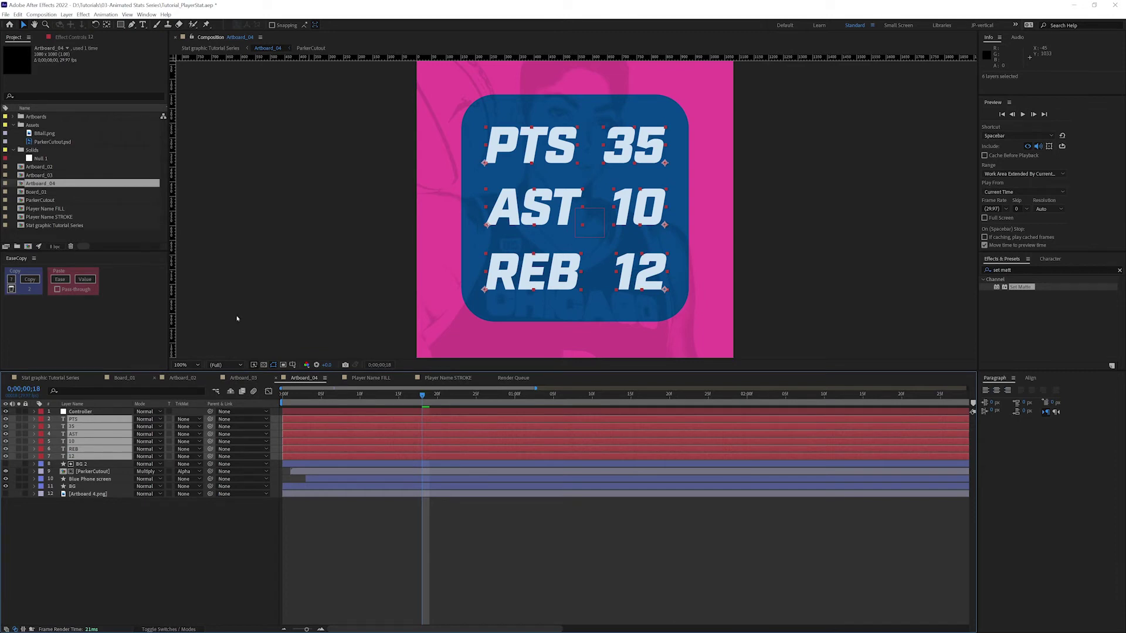
{"action": "key", "text": "ctrl+shift+c"}
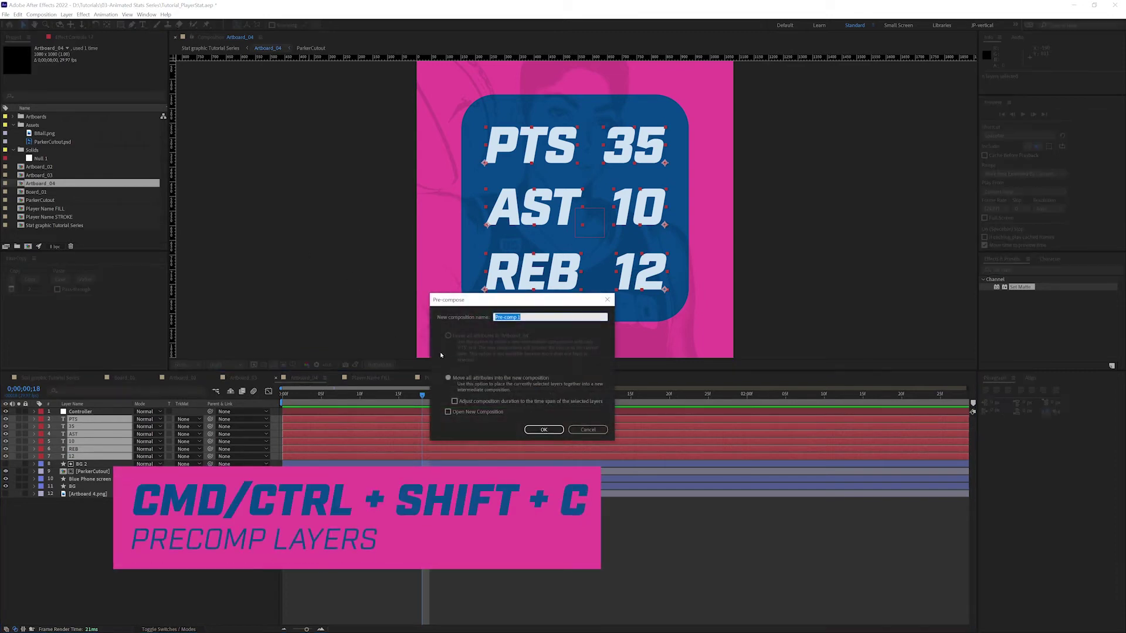
{"action": "type", "text": "Stats Text"}
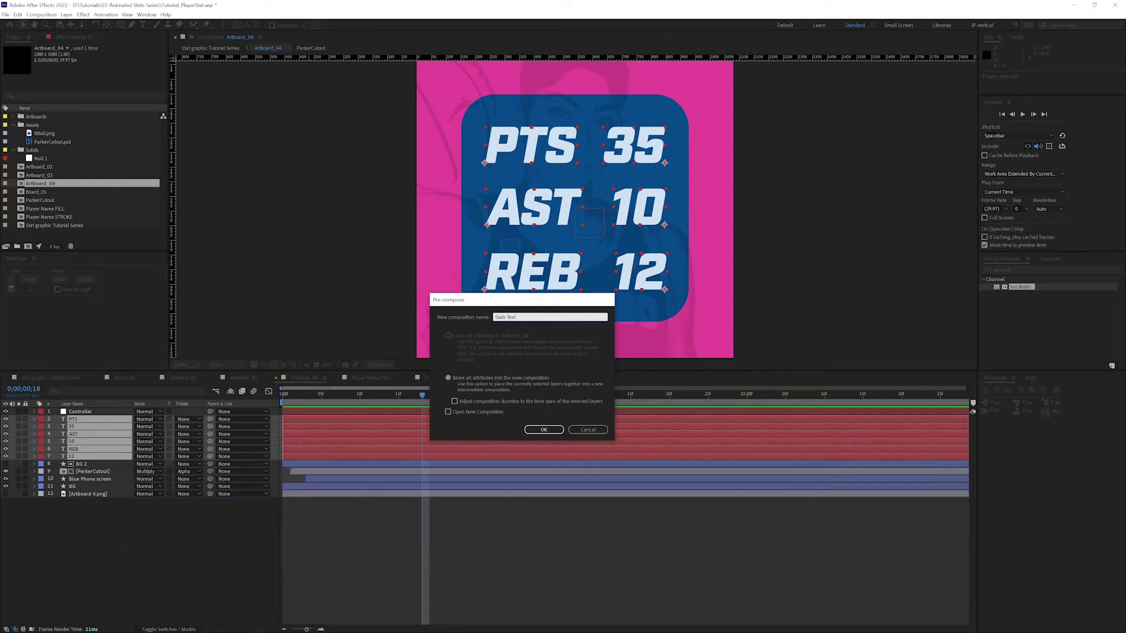
{"action": "key", "text": "Return"}
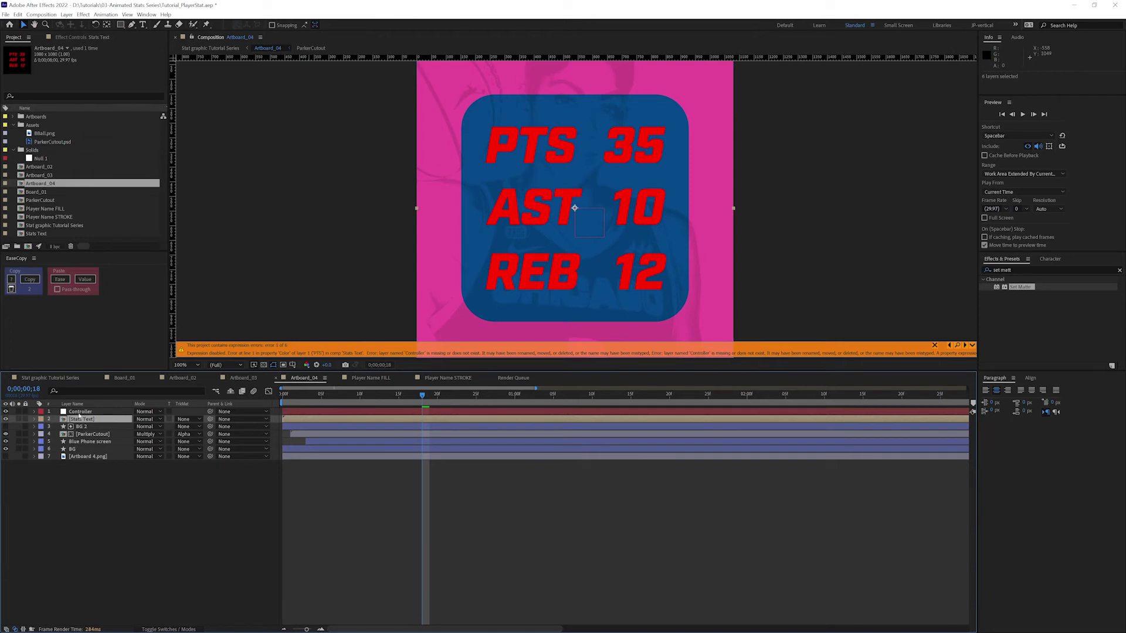
Inside Stats Text, remove the Color expressions from all six text layers, then return to Artboard_04.
{"action": "double_click", "coordinate": [69, 420]}
{"action": "left_click", "coordinate": [75, 411]}
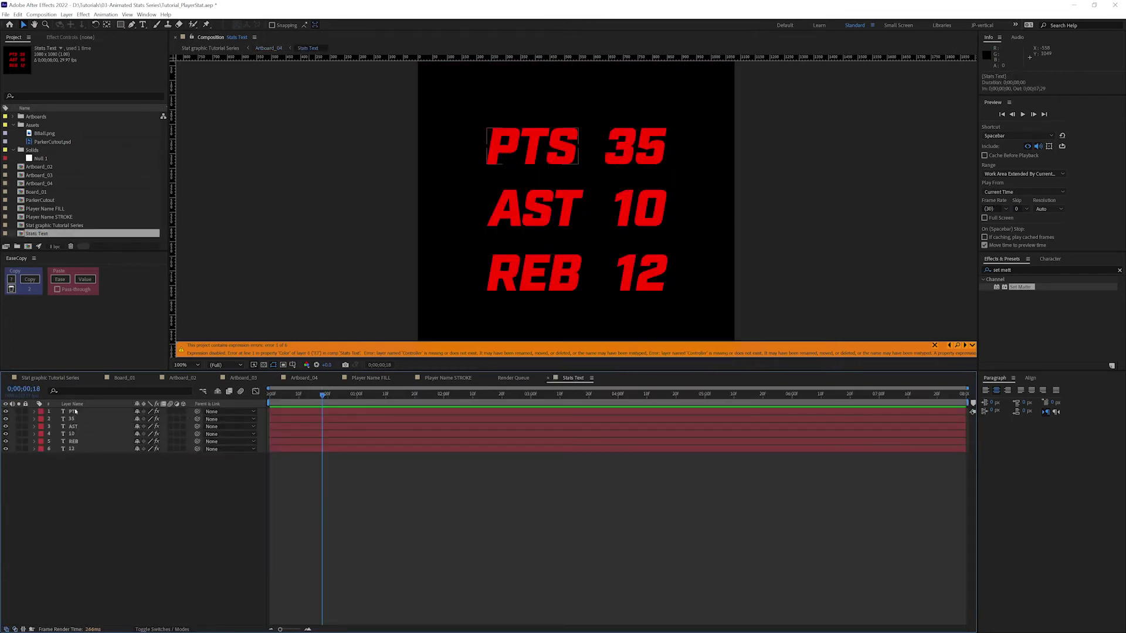
{"action": "key", "text": "ctrl+a"}
{"action": "key", "text": "e"}
{"action": "key", "text": "e"}
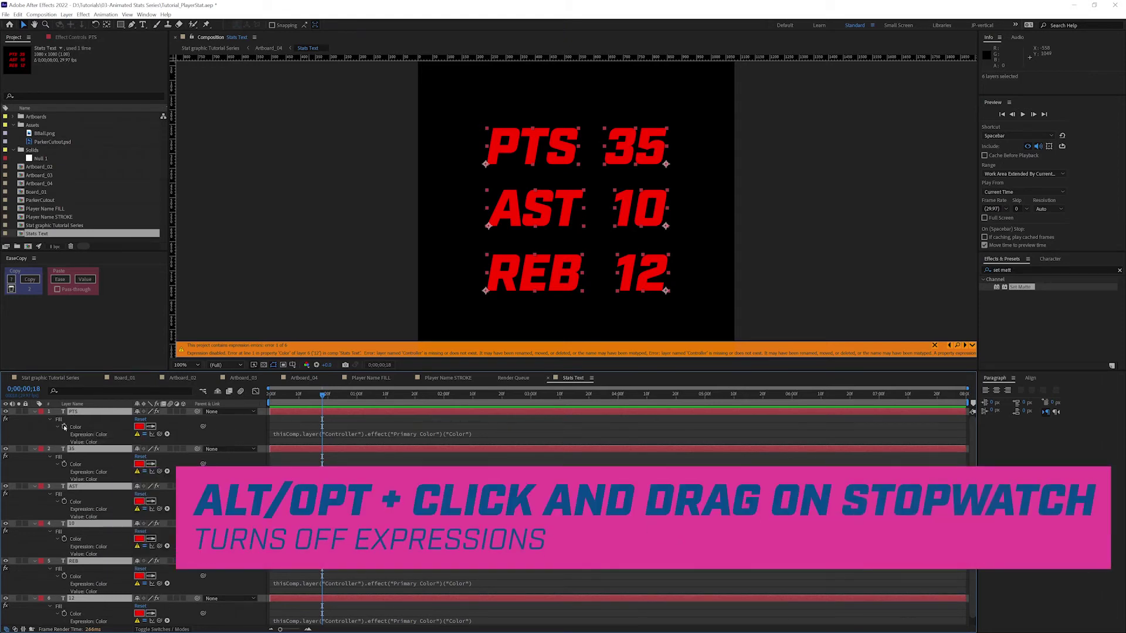
{"action": "left_click_drag", "start_coordinate": [64, 427], "coordinate": [65, 539]}
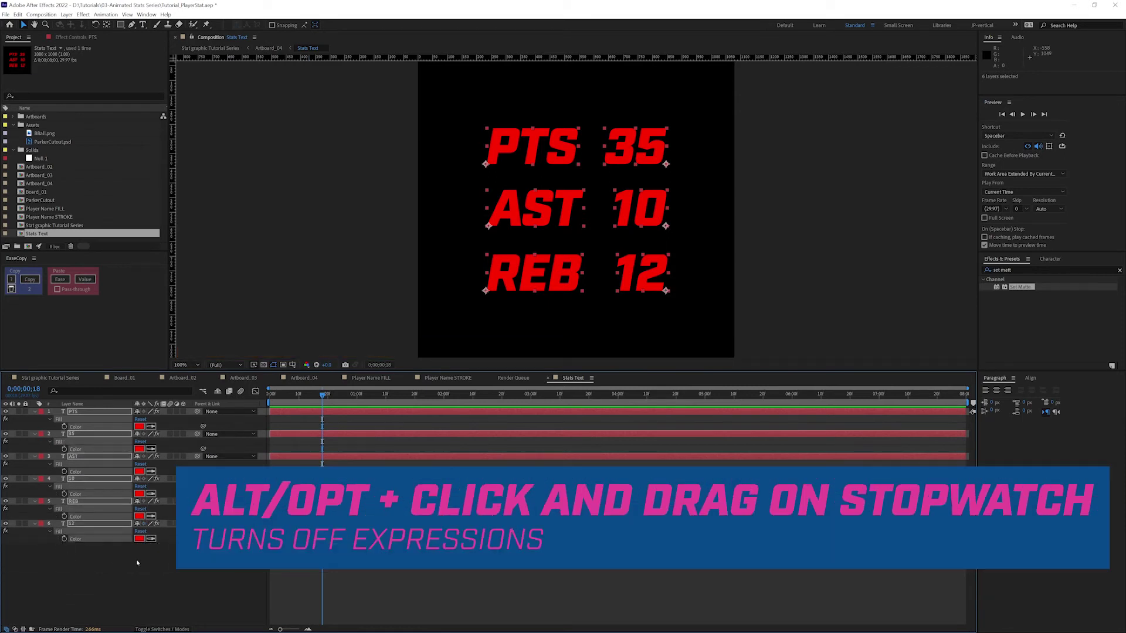
{"action": "left_click", "coordinate": [136, 562]}
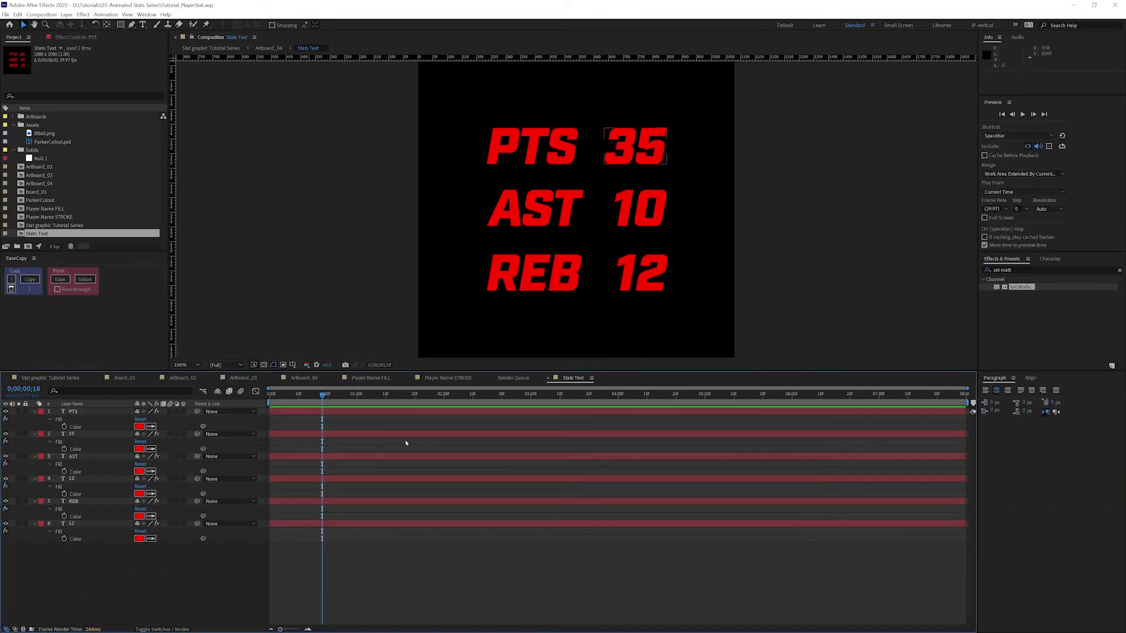
{"action": "key", "text": "Tab"}
{"action": "left_click", "coordinate": [351, 441]}
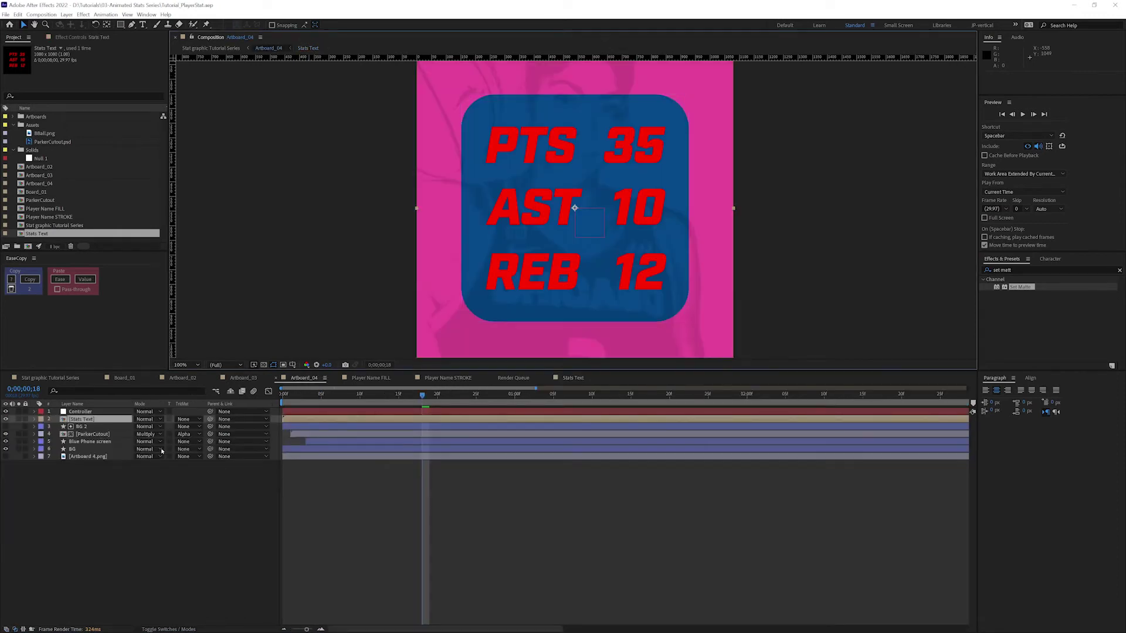
Add a Generate > Fill effect to the Stats Text layer.
{"action": "left_click", "coordinate": [88, 412]}
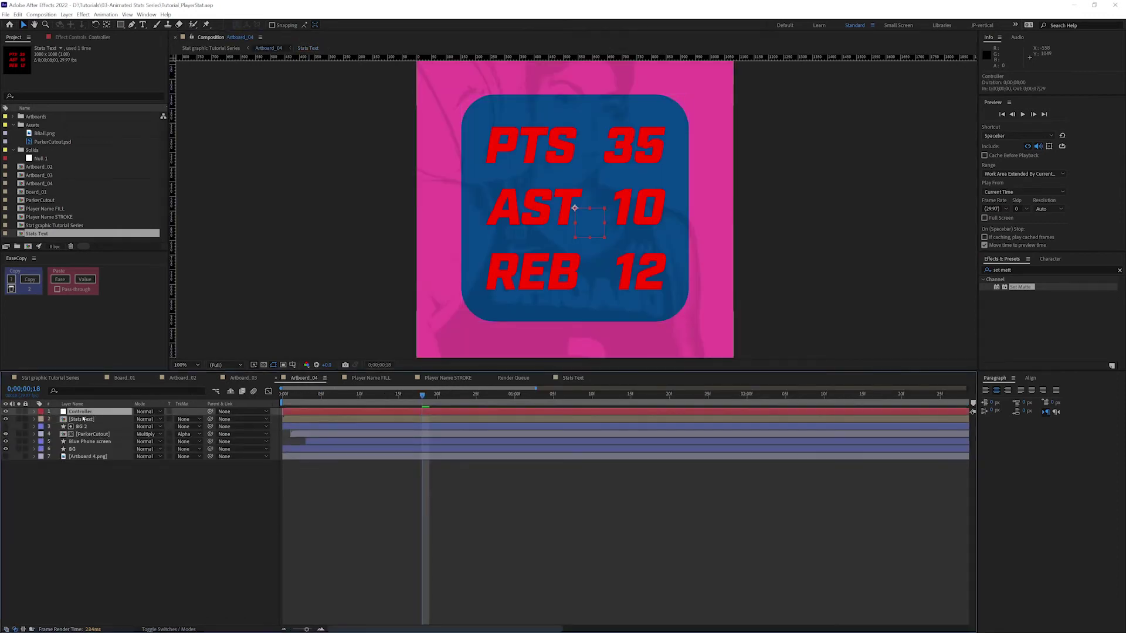
{"action": "left_click", "coordinate": [76, 36]}
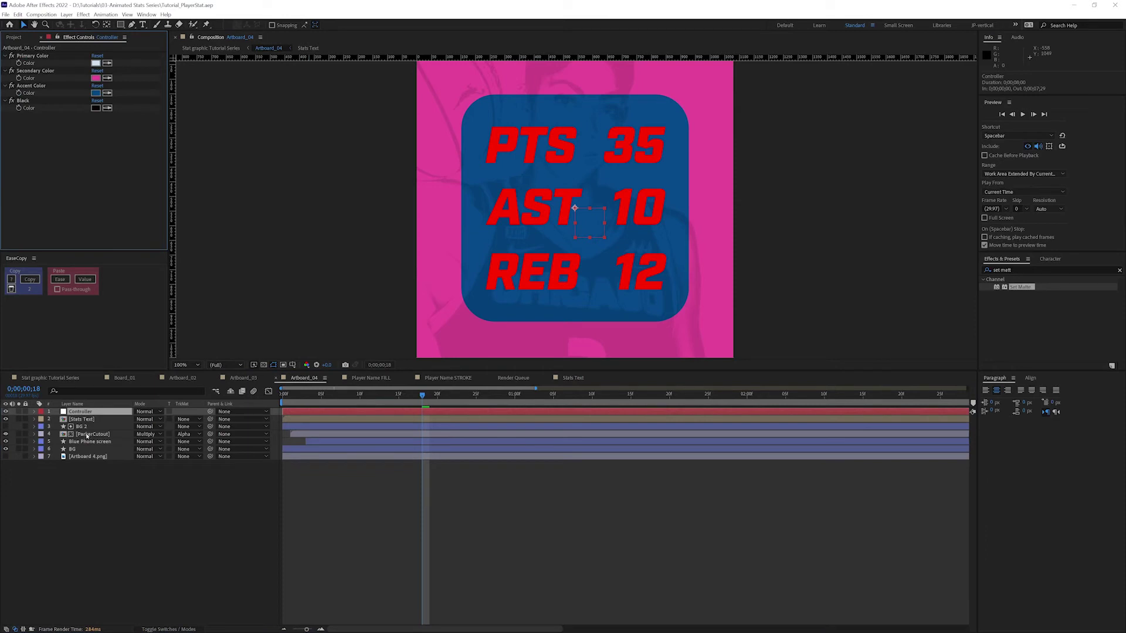
{"action": "left_click", "coordinate": [71, 420]}
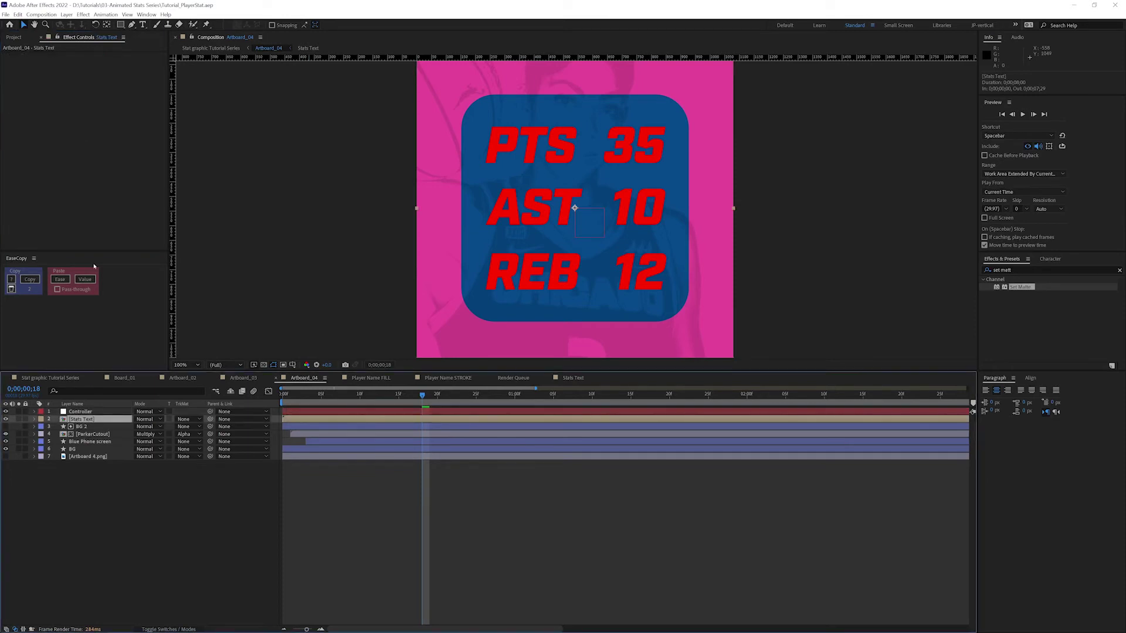
{"action": "right_click", "coordinate": [83, 130]}
{"action": "mouse_move", "coordinate": [109, 203]}
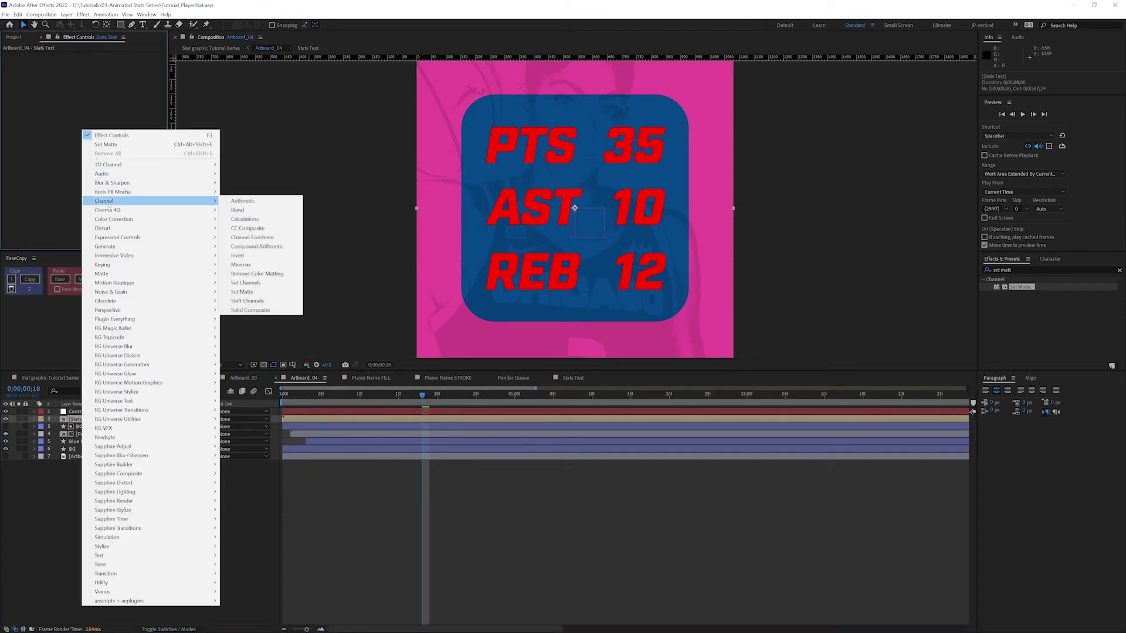
{"action": "mouse_move", "coordinate": [106, 246]}
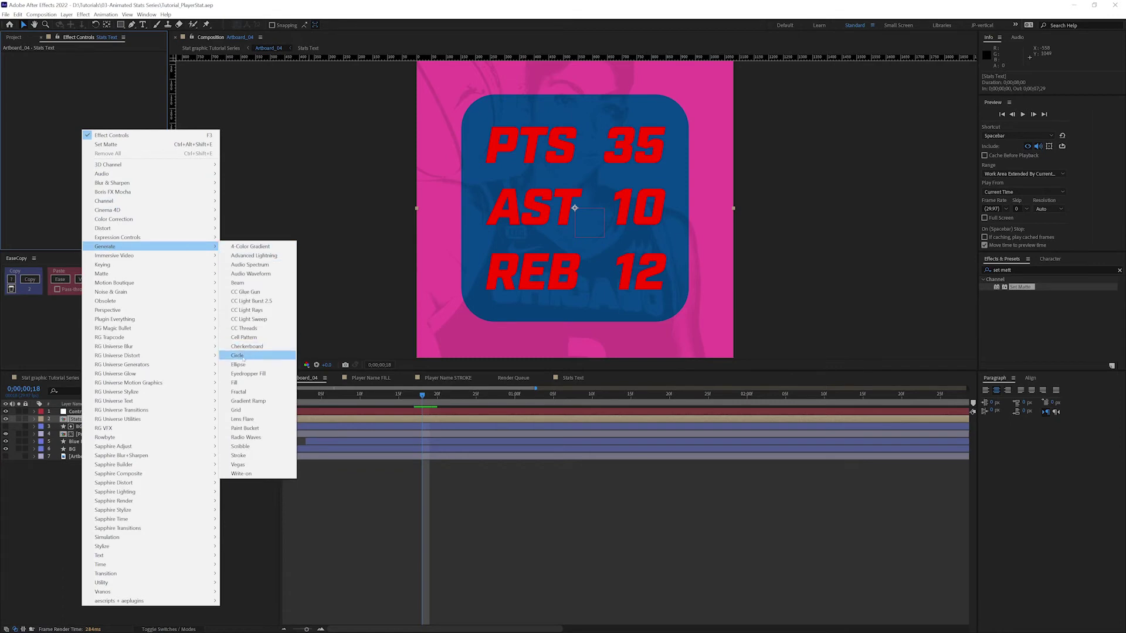
{"action": "left_click", "coordinate": [238, 384]}
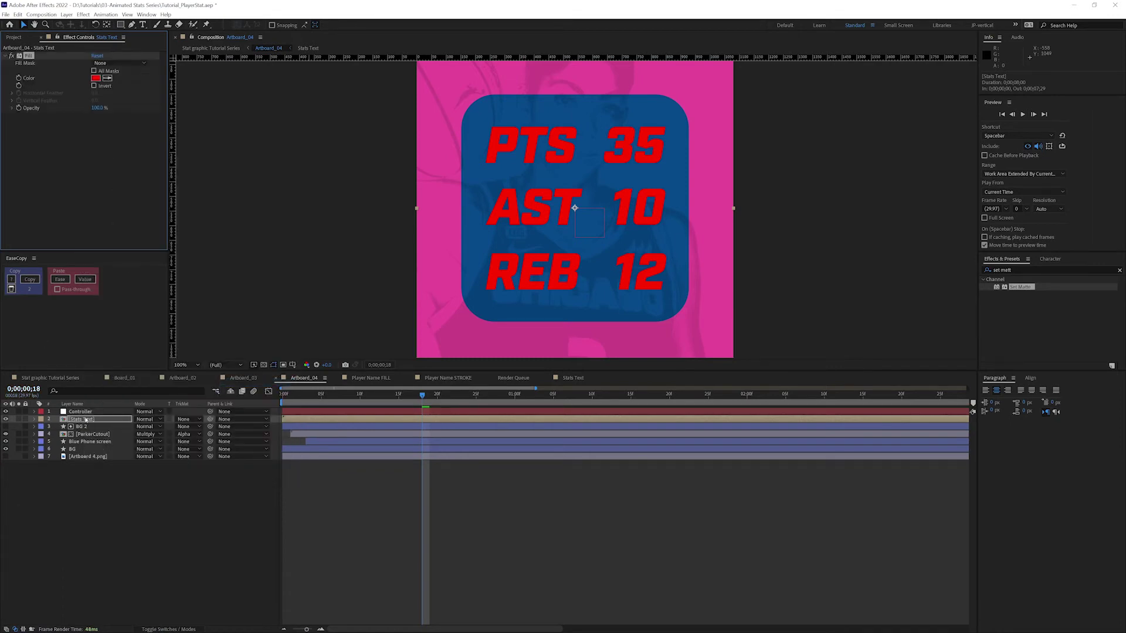
Link the Fill Color of Stats Text to the Controller's Primary Color with the pick whip.
{"action": "left_click", "coordinate": [85, 420]}
{"action": "key", "text": "e"}
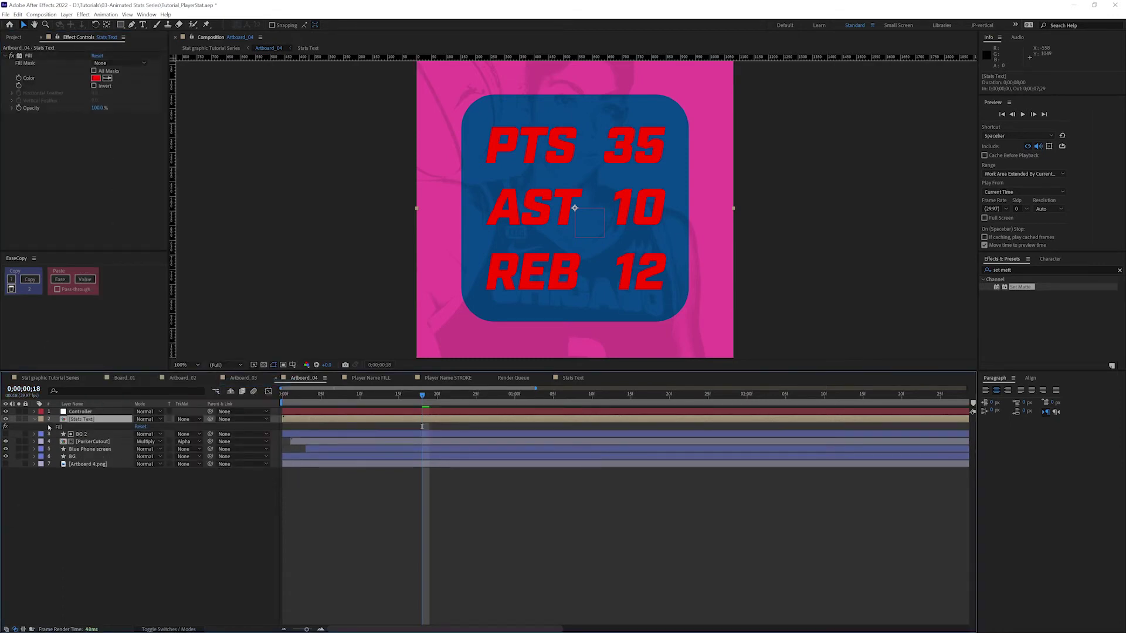
{"action": "left_click", "coordinate": [49, 427]}
{"action": "left_click", "coordinate": [88, 412]}
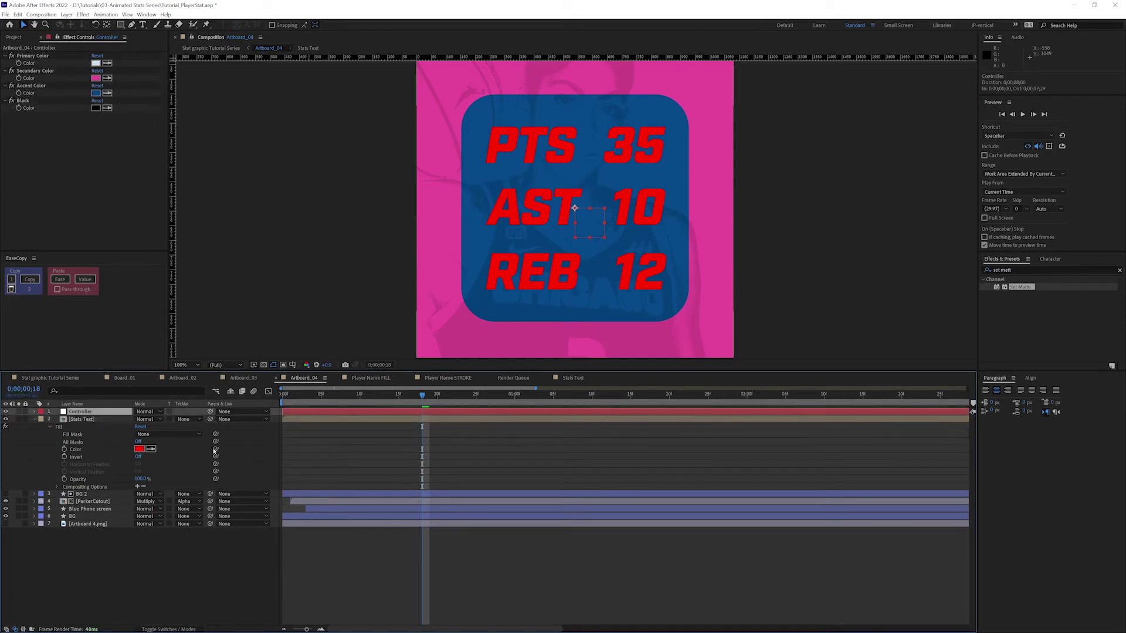
{"action": "left_click_drag", "start_coordinate": [215, 449], "coordinate": [31, 64]}
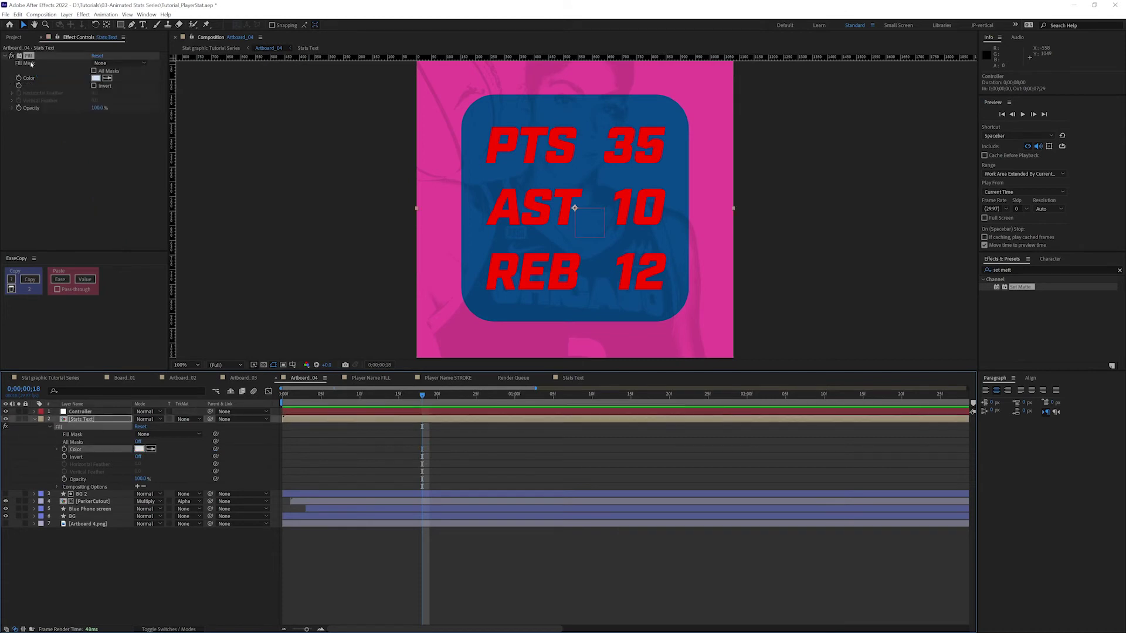
{"action": "left_click", "coordinate": [166, 579]}
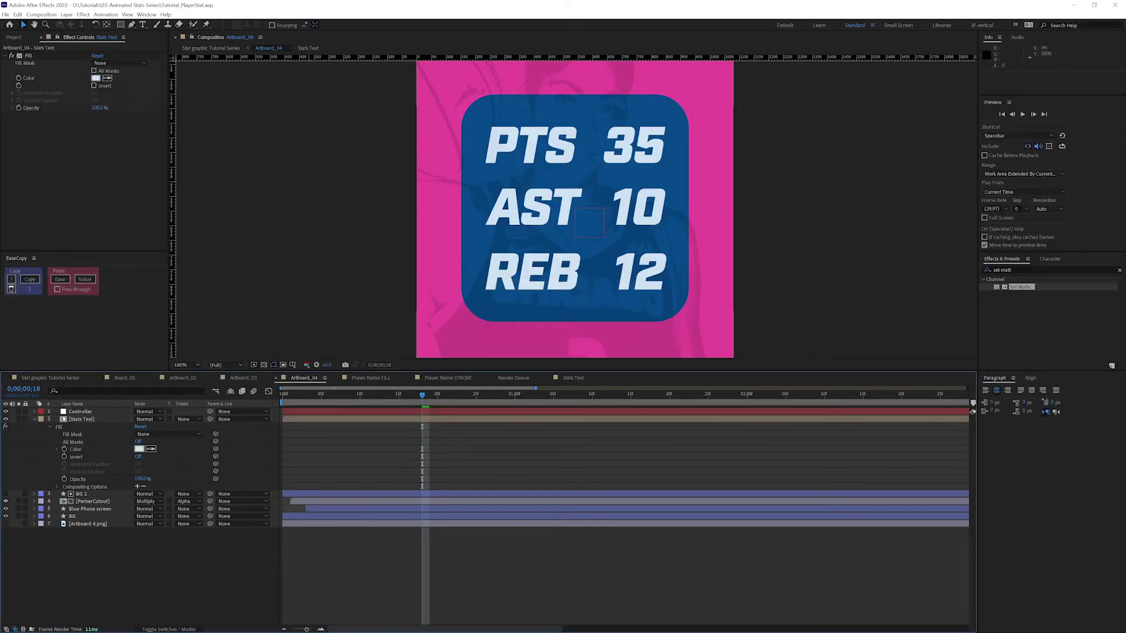
{"action": "double_click", "coordinate": [81, 419]}
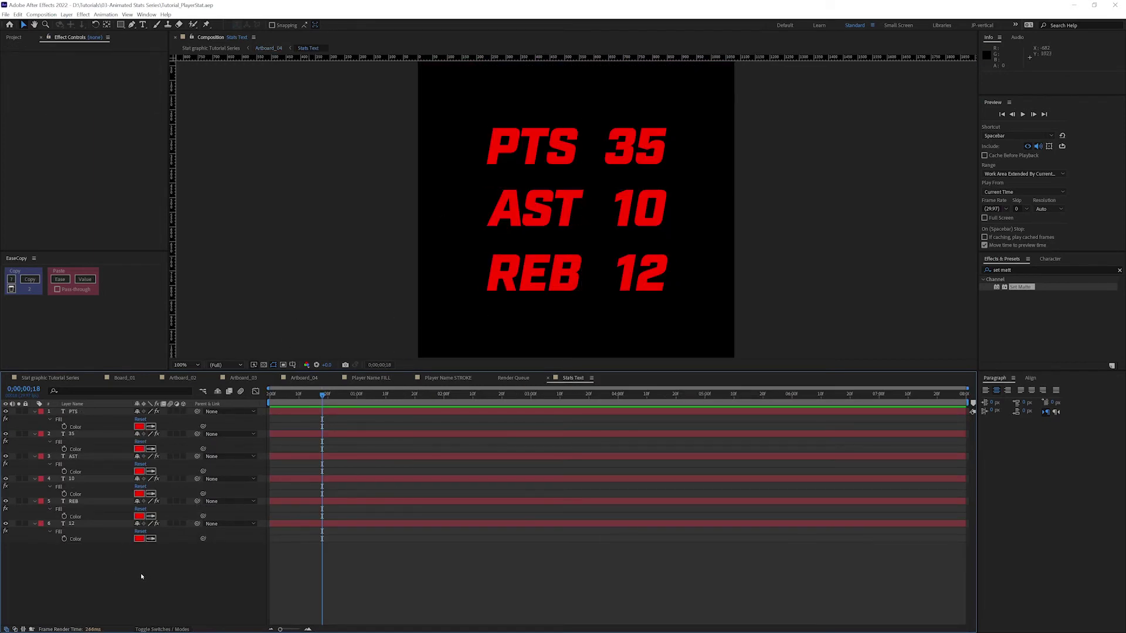
Collapse the PTS, 35, AST, 10, REB and 12 layers and zoom the viewer to 50%.
{"action": "left_click", "coordinate": [34, 411]}
{"action": "left_click", "coordinate": [35, 419]}
{"action": "left_click", "coordinate": [34, 426]}
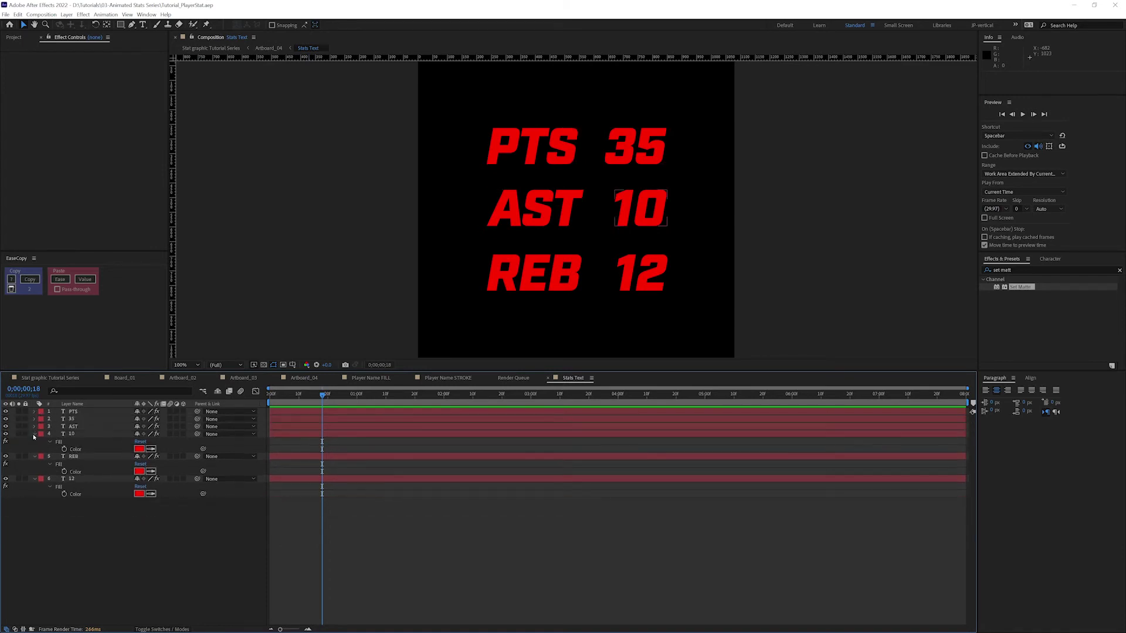
{"action": "left_click", "coordinate": [35, 433]}
{"action": "left_click", "coordinate": [34, 441]}
{"action": "left_click", "coordinate": [34, 448]}
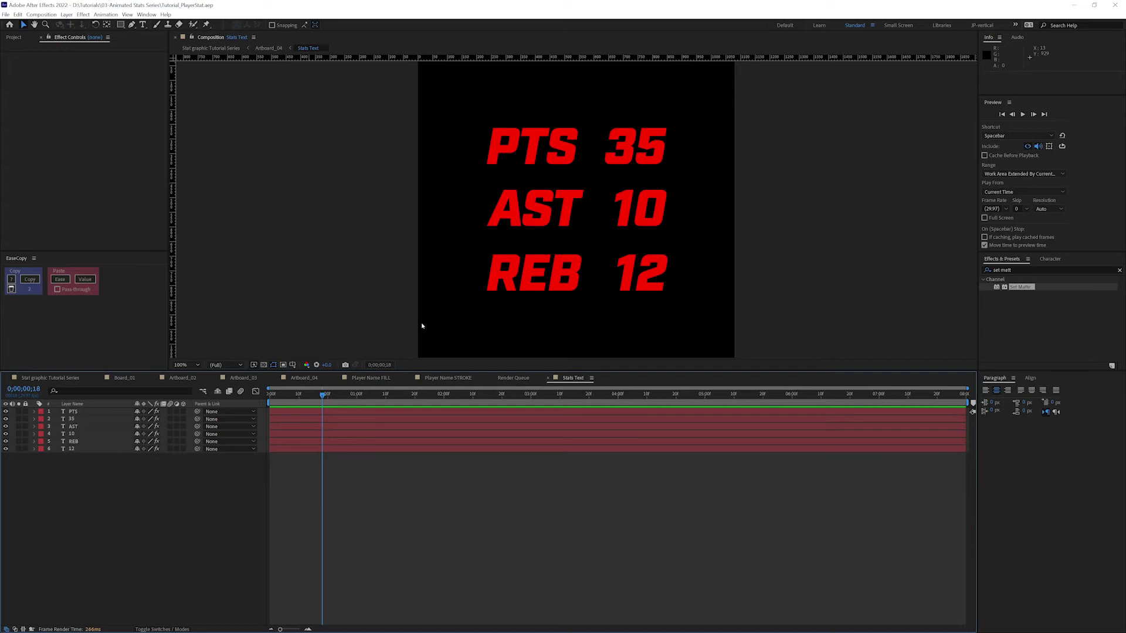
{"action": "key", "text": "comma"}
{"action": "key", "text": "comma"}
Select all six stat layers and reveal their Position properties.
{"action": "left_click", "coordinate": [73, 412]}
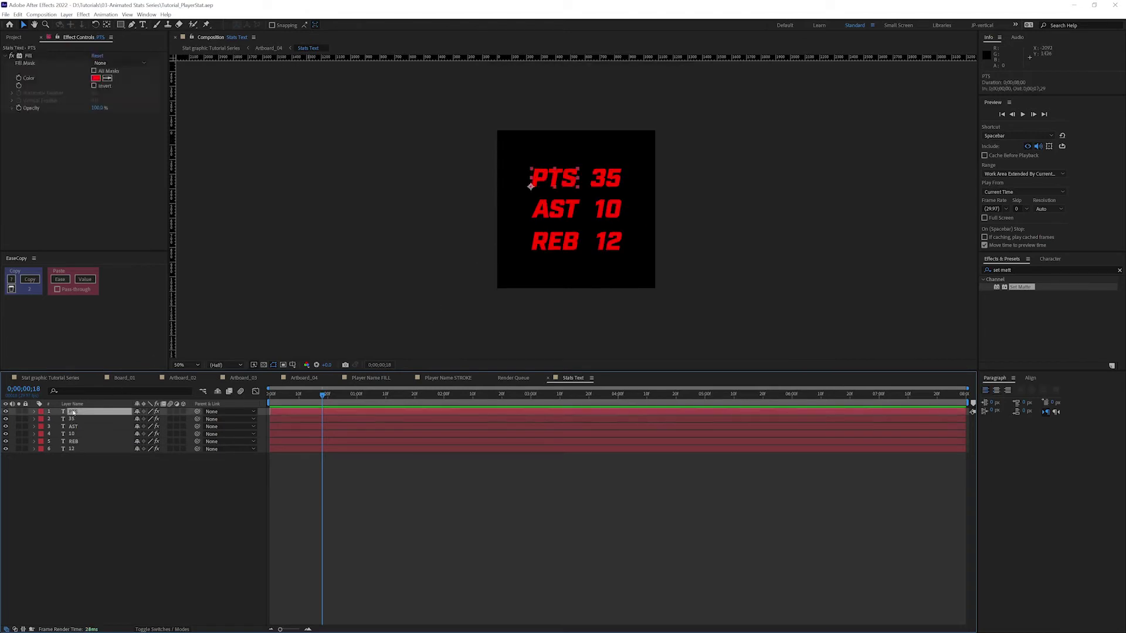
{"action": "key", "text": "p"}
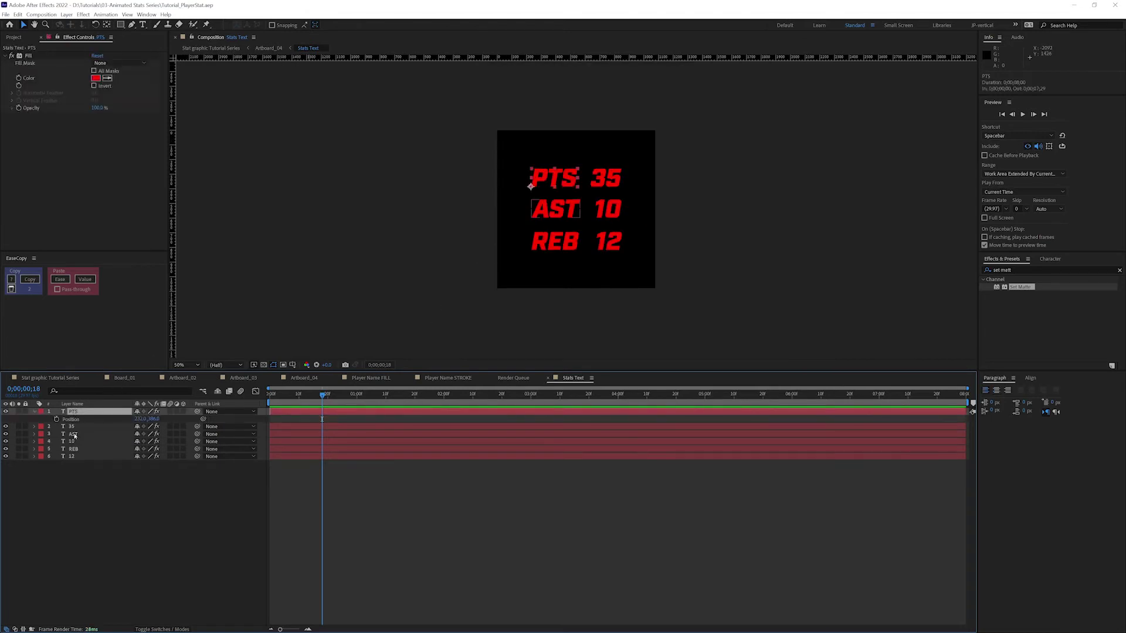
{"action": "left_click", "coordinate": [73, 426]}
{"action": "left_click", "coordinate": [81, 457], "text": "shift"}
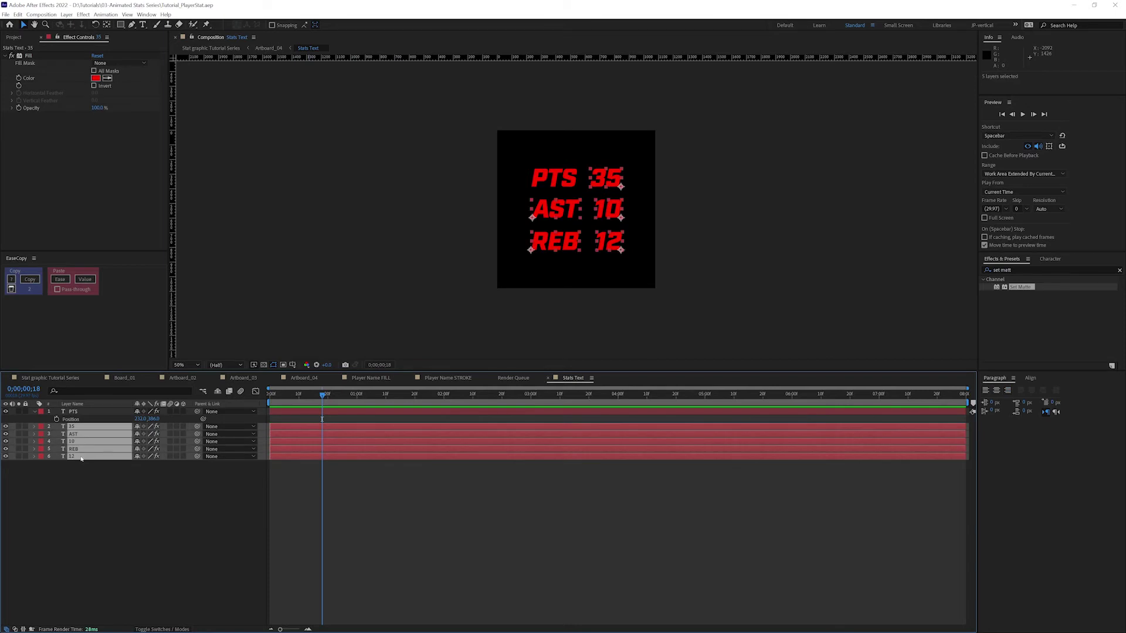
{"action": "key", "text": "p"}
Select every layer's Position and apply Separate Dimensions to split X and Y.
{"action": "left_click", "coordinate": [70, 419], "text": "ctrl"}
{"action": "left_click", "coordinate": [71, 449], "text": "ctrl"}
{"action": "left_click", "coordinate": [71, 434], "text": "ctrl"}
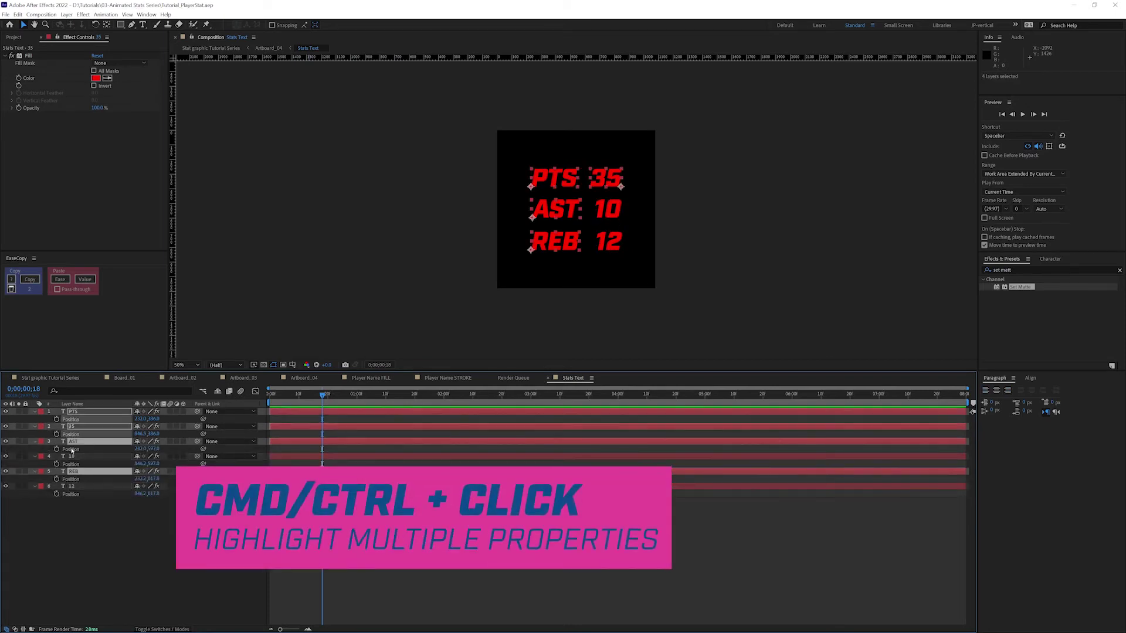
{"action": "left_click", "coordinate": [71, 456], "text": "ctrl"}
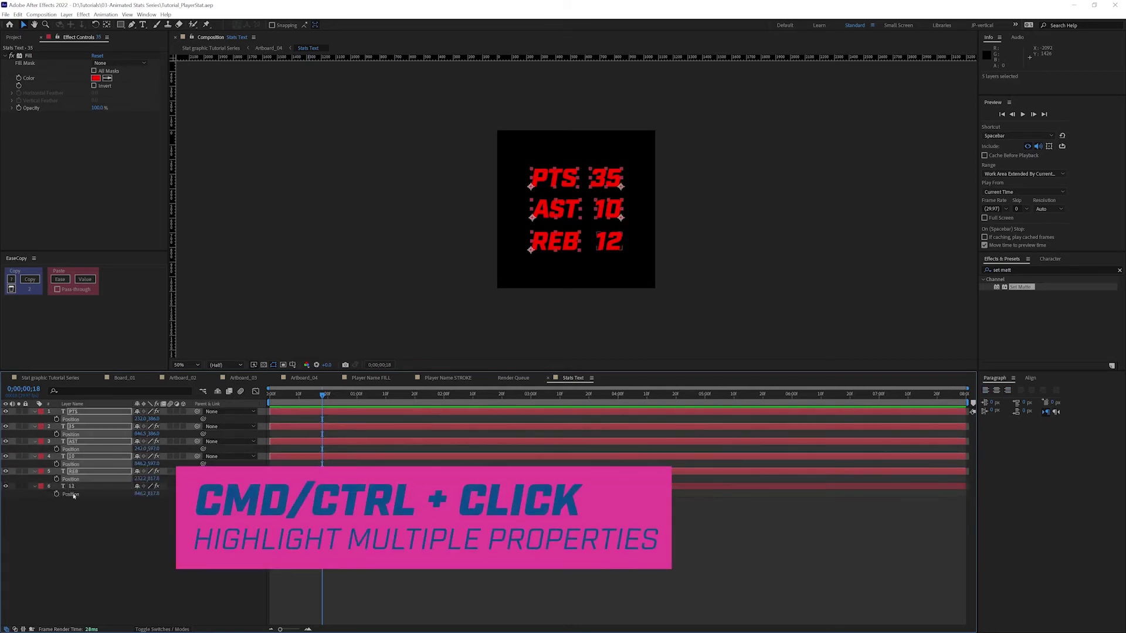
{"action": "left_click", "coordinate": [70, 493], "text": "ctrl"}
{"action": "right_click", "coordinate": [73, 494]}
{"action": "left_click", "coordinate": [98, 514]}
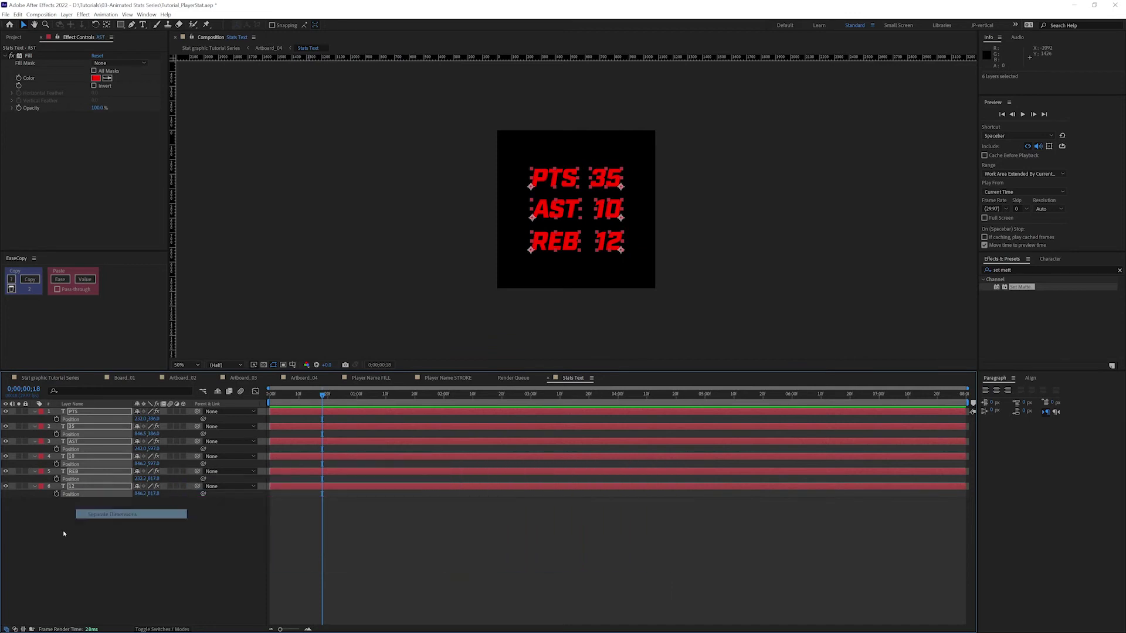
{"action": "left_click", "coordinate": [50, 548]}
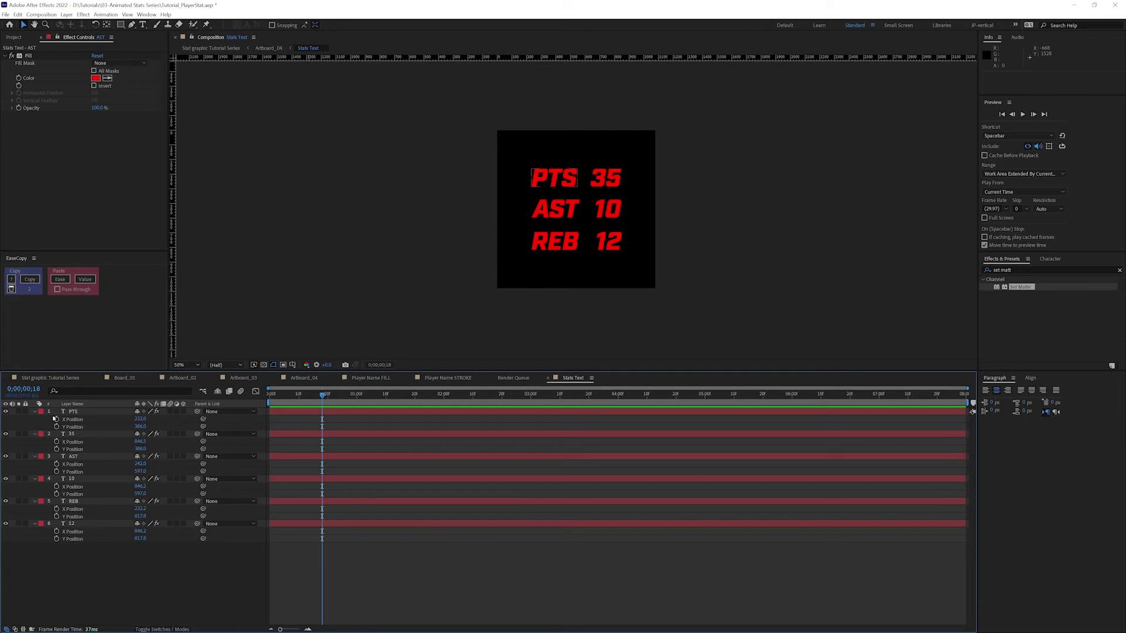
{"action": "key", "text": "Home"}
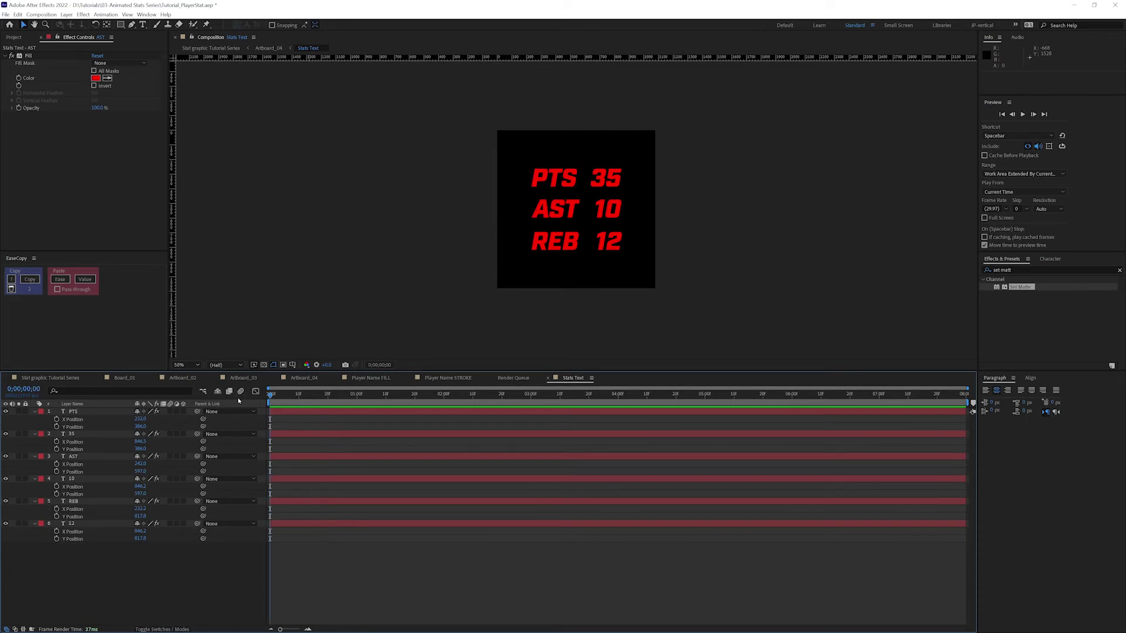
Keyframe PTS's Y Position to rise from below the box, landing at frame 11.
{"action": "left_click", "coordinate": [300, 398]}
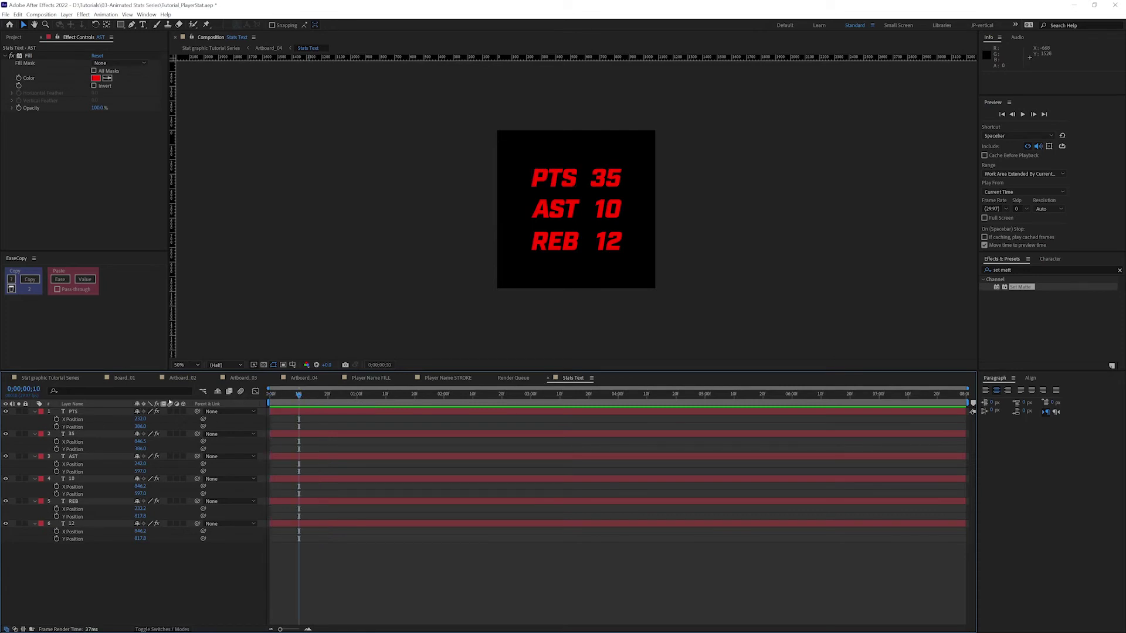
{"action": "left_click", "coordinate": [56, 427]}
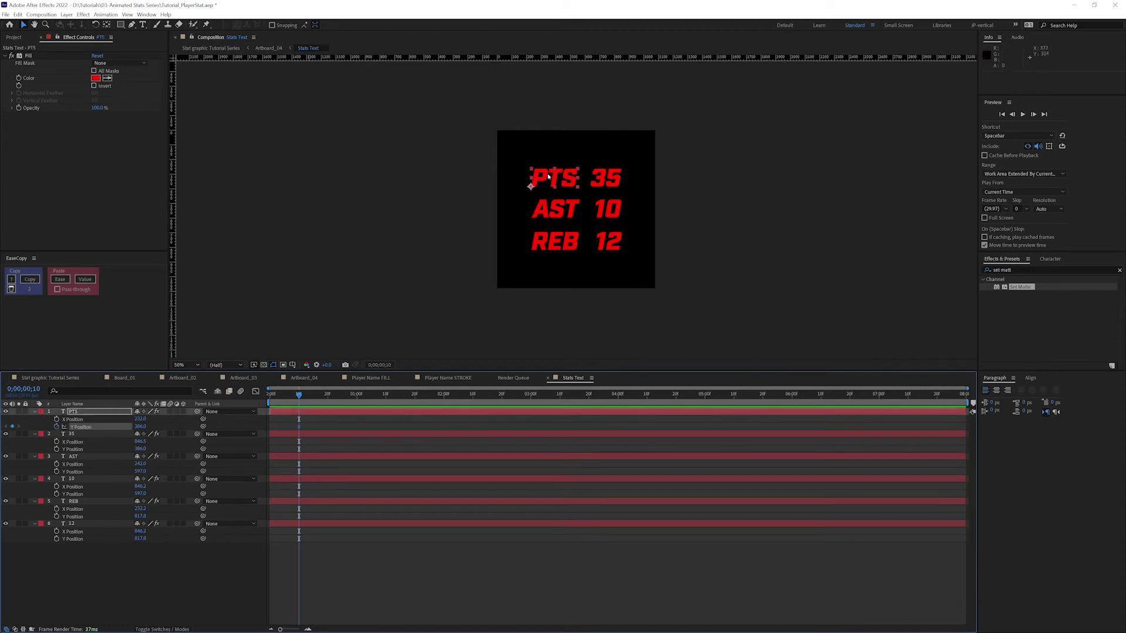
{"action": "key", "text": "Home"}
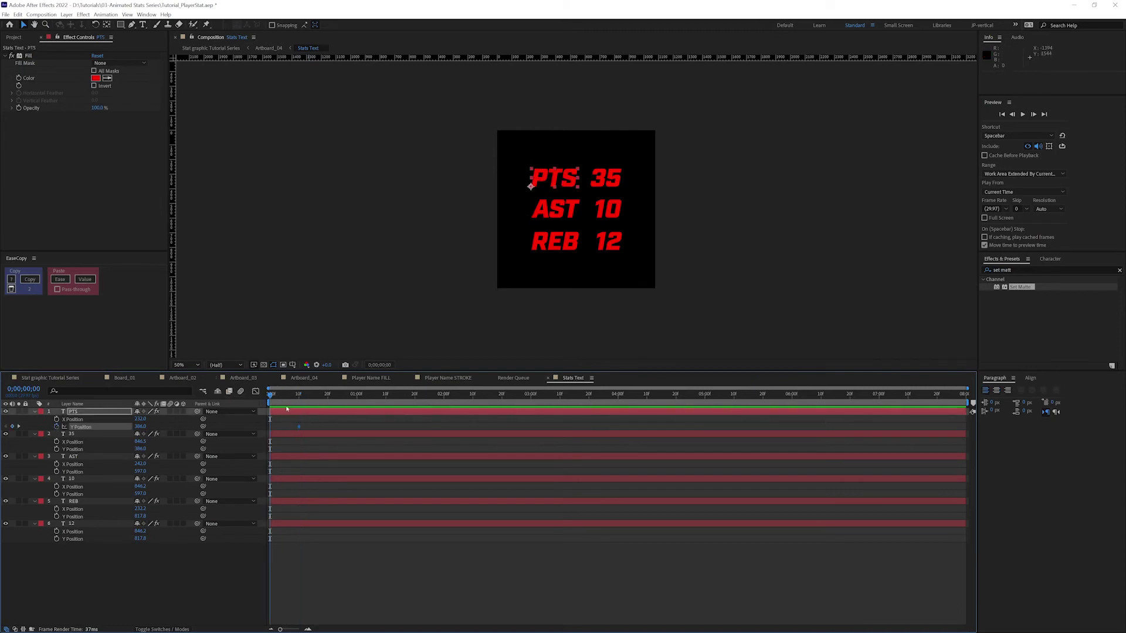
{"action": "left_click_drag", "start_coordinate": [140, 426], "coordinate": [537, 437]}
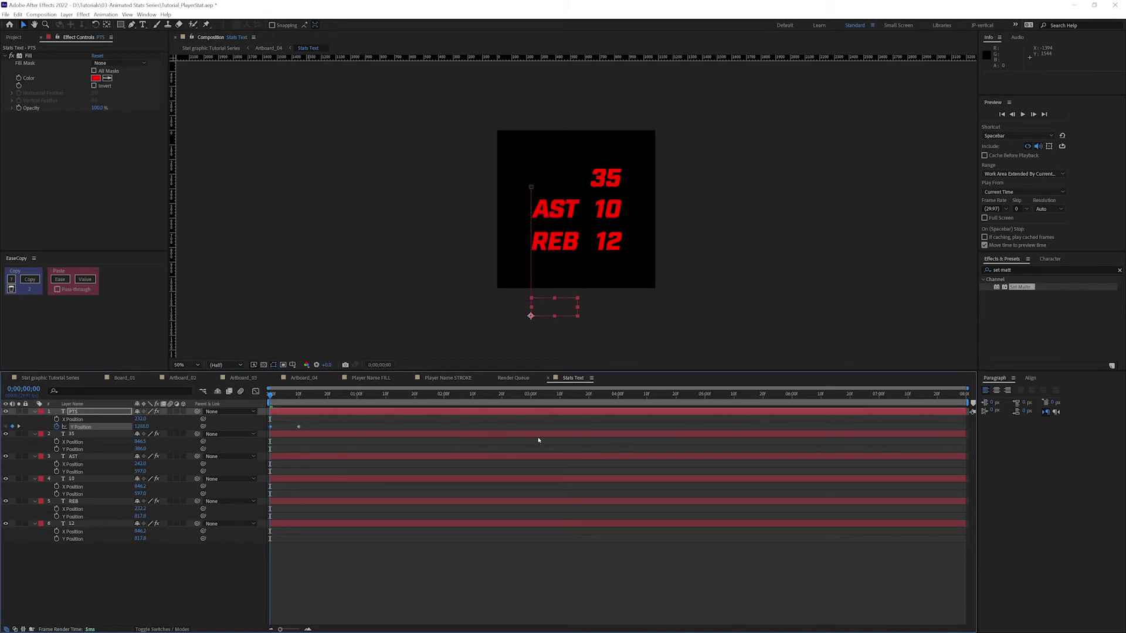
{"action": "left_click", "coordinate": [299, 426]}
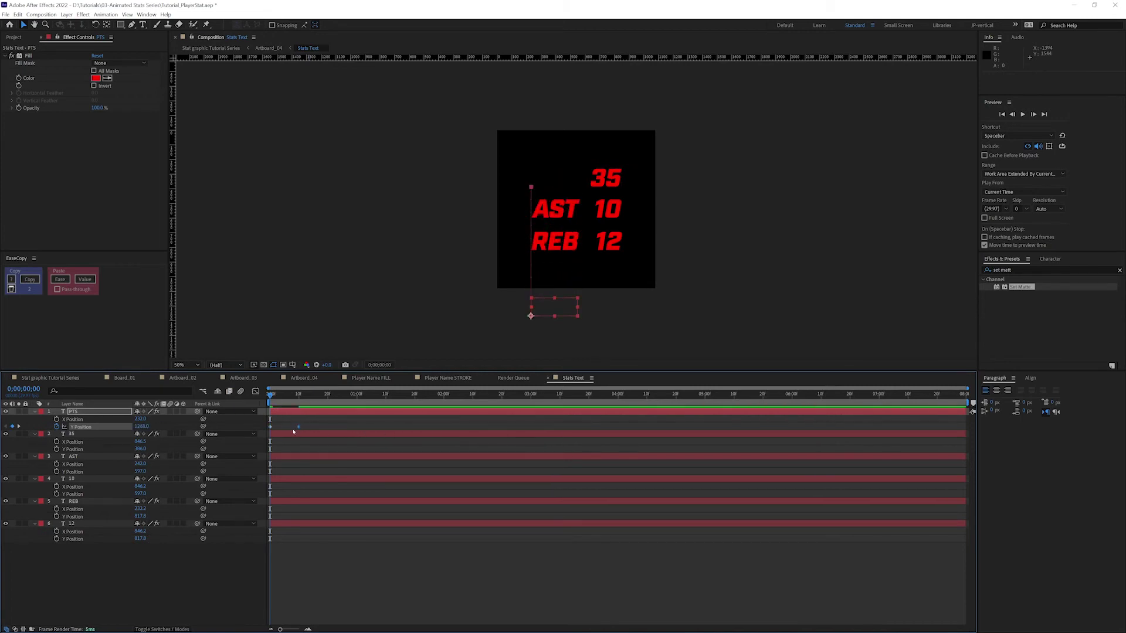
{"action": "left_click_drag", "start_coordinate": [299, 426], "coordinate": [302, 426]}
In the Graph Editor, reshape PTS's Y Position curve to start fast and ease in.
{"action": "left_click", "coordinate": [255, 391]}
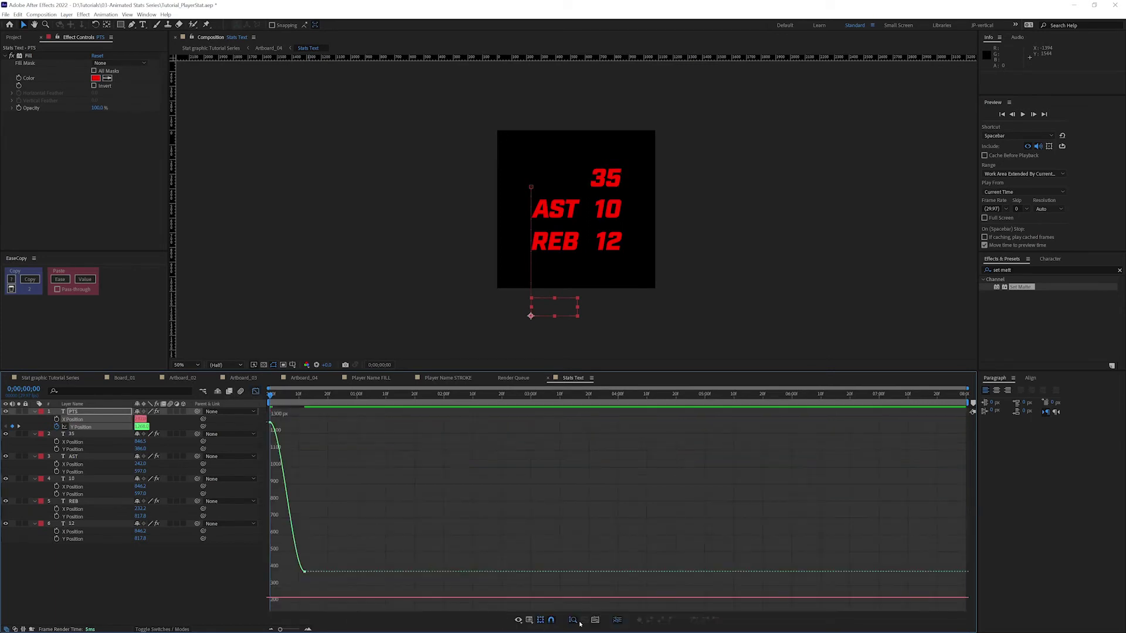
{"action": "left_click", "coordinate": [76, 427]}
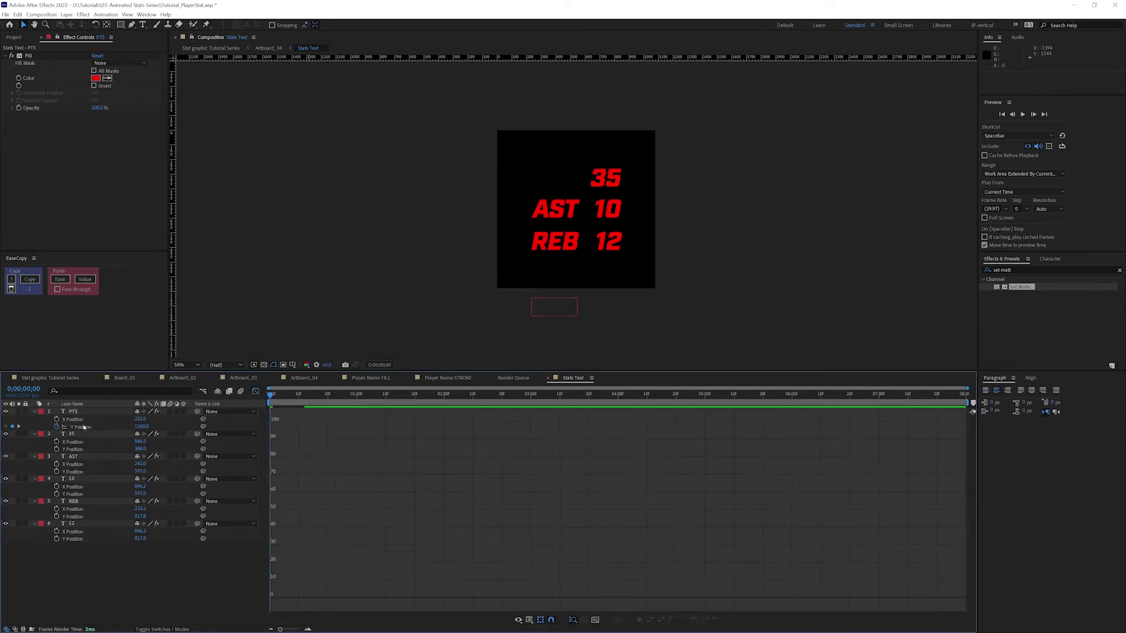
{"action": "left_click", "coordinate": [595, 619]}
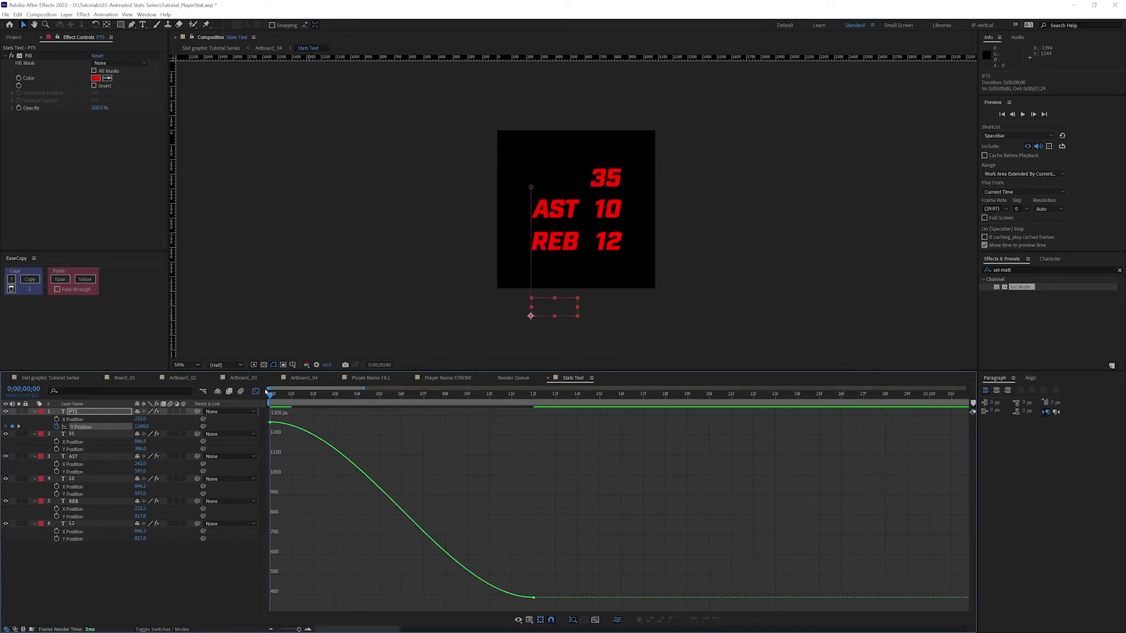
{"action": "left_click", "coordinate": [292, 423]}
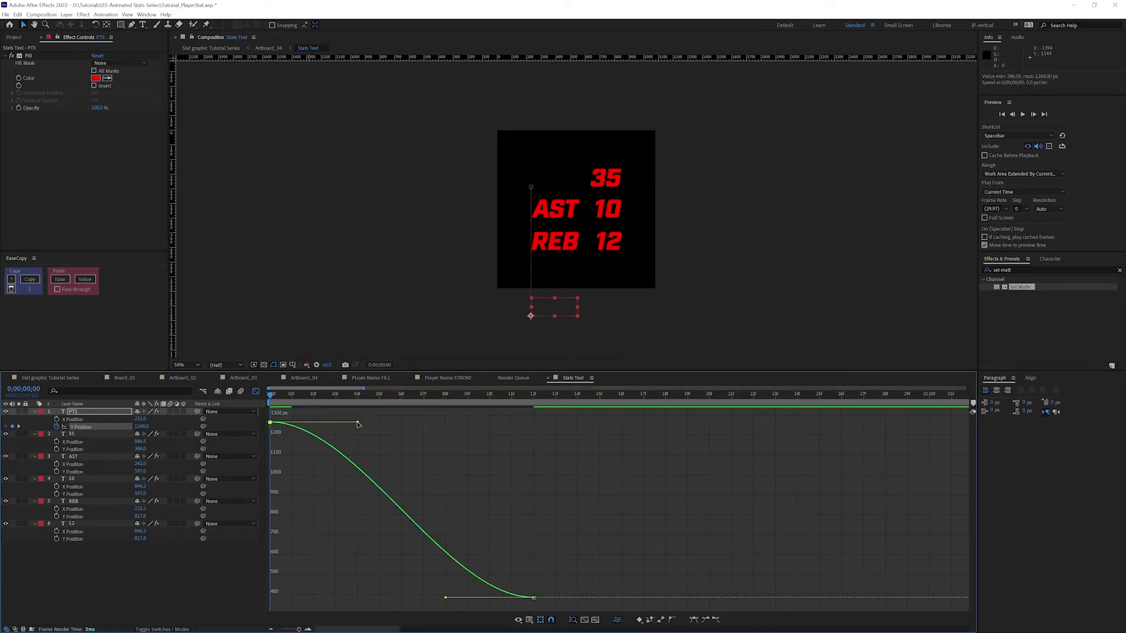
{"action": "left_click_drag", "start_coordinate": [358, 424], "coordinate": [335, 422]}
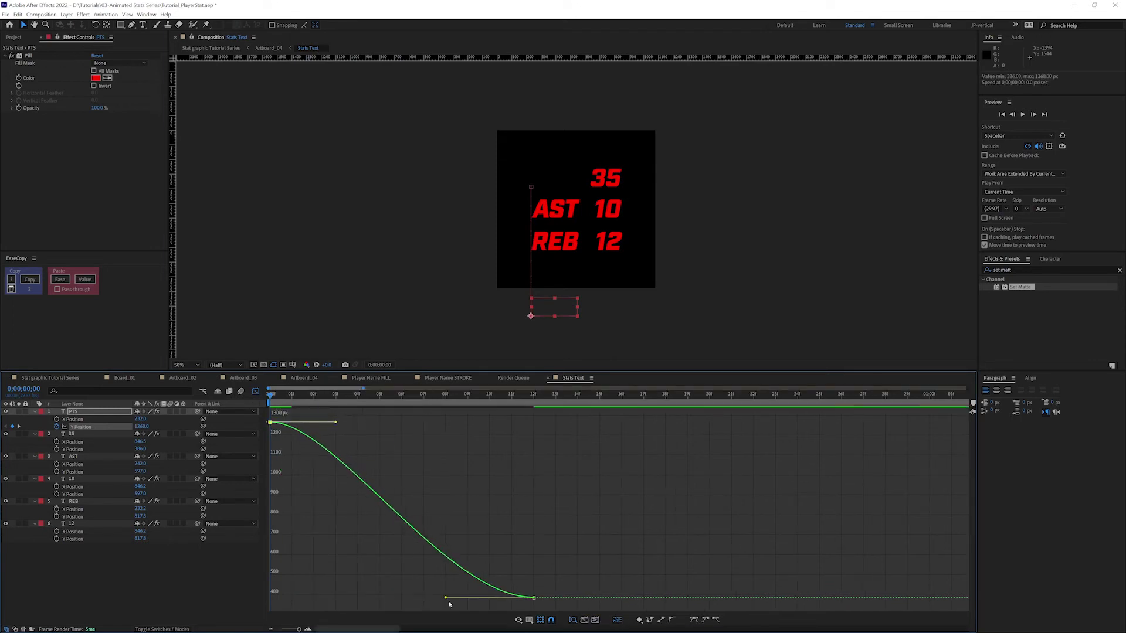
{"action": "left_click_drag", "start_coordinate": [444, 599], "coordinate": [270, 598]}
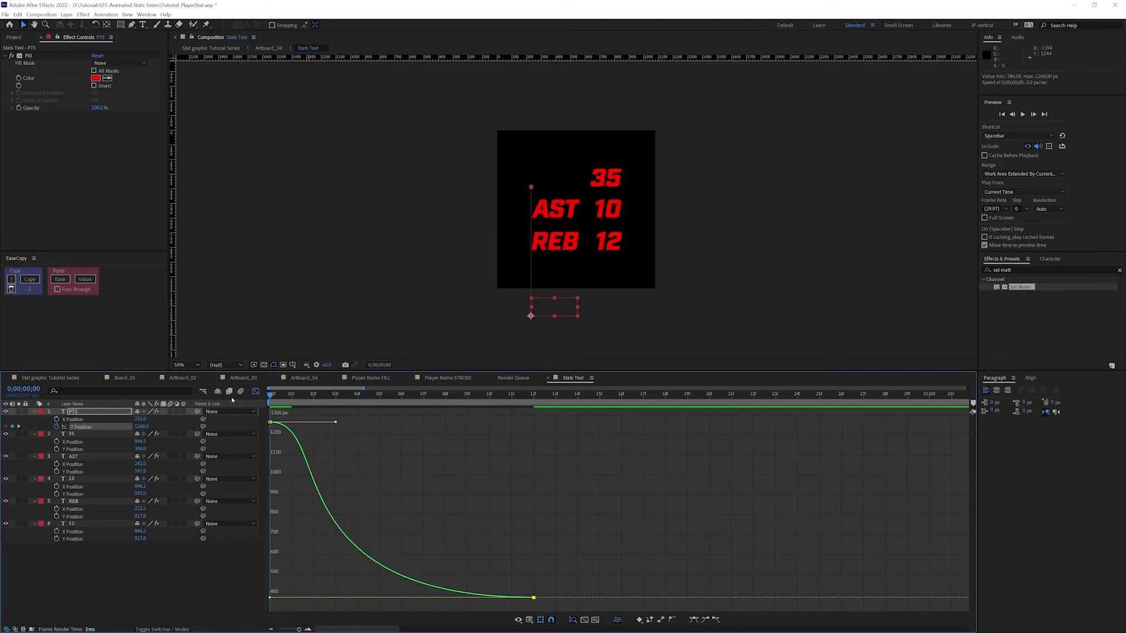
{"action": "left_click", "coordinate": [256, 392]}
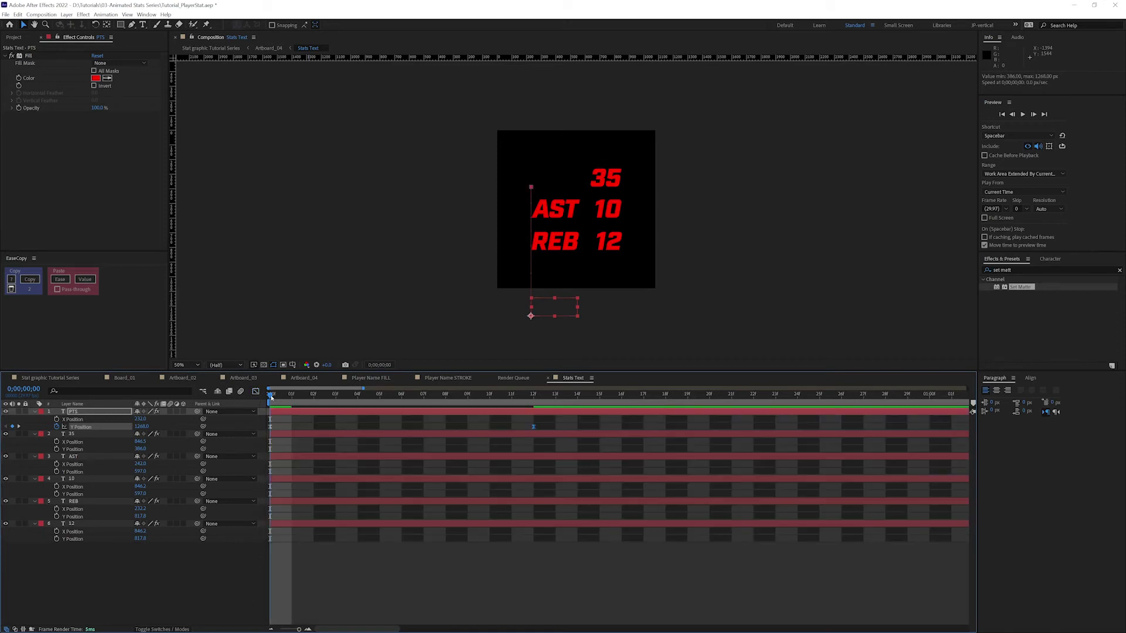
{"action": "left_click_drag", "start_coordinate": [271, 397], "coordinate": [534, 400]}
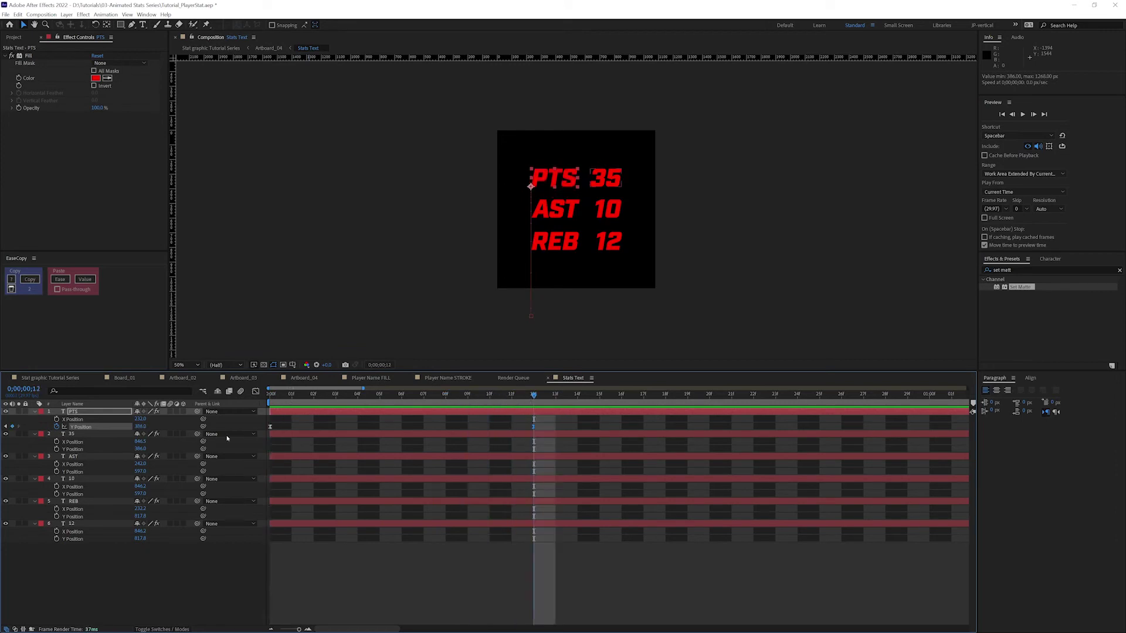
Pick-whip 35's Y Position to the PTS layer's Y Position.
{"action": "key", "text": "minus"}
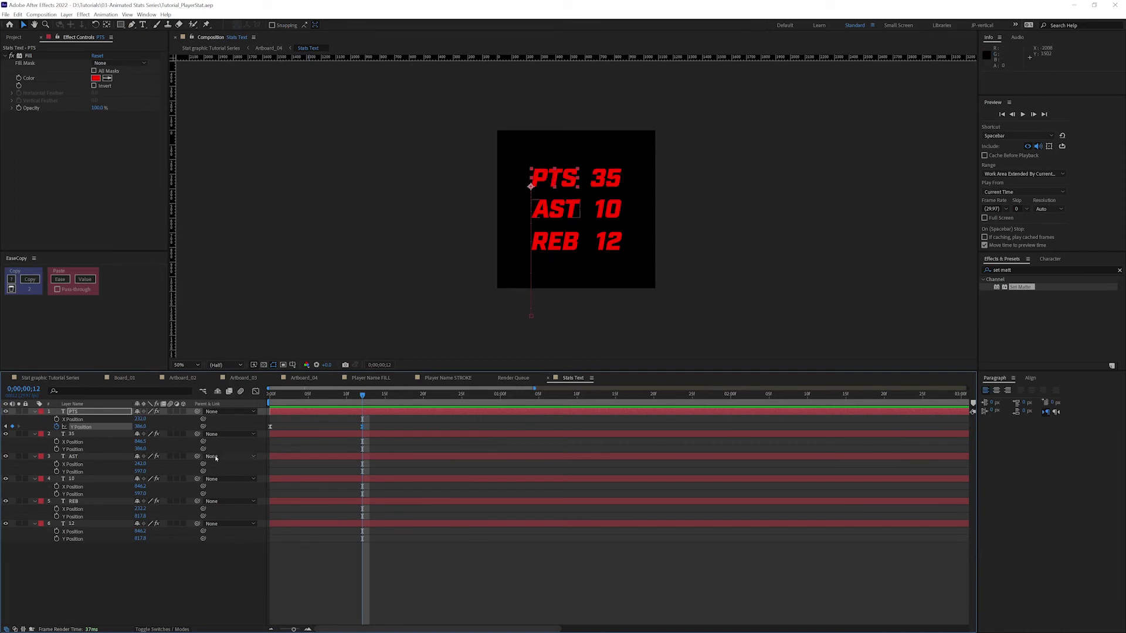
{"action": "left_click_drag", "start_coordinate": [203, 449], "coordinate": [103, 432]}
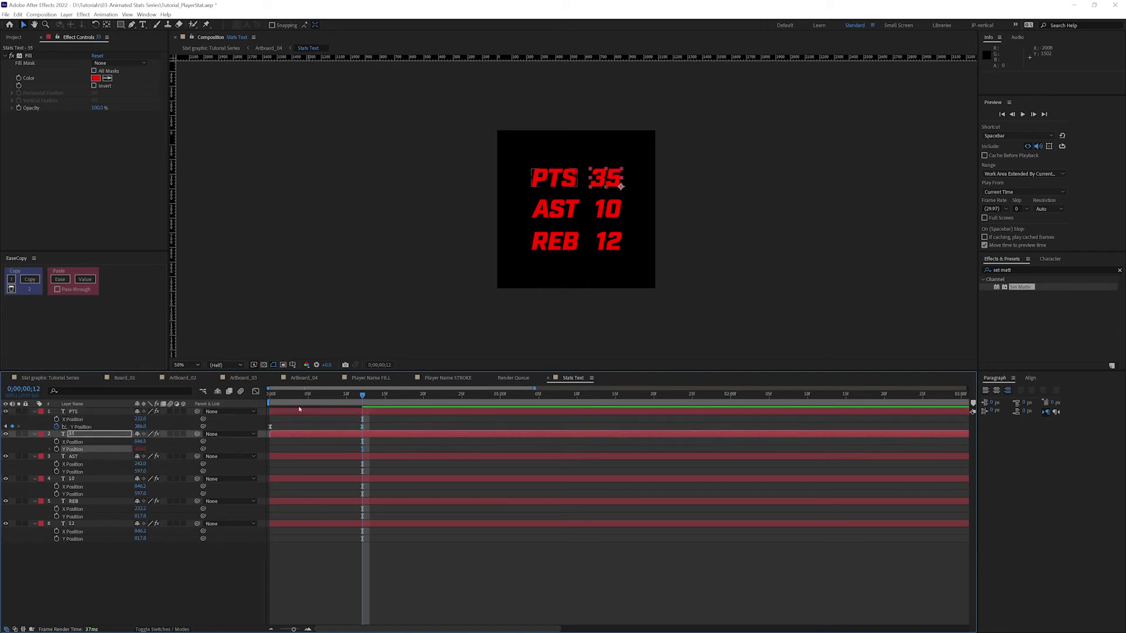
{"action": "mouse_move", "coordinate": [362, 394]}
{"action": "left_mouse_down"}
{"action": "mouse_move", "coordinate": [282, 395]}
{"action": "mouse_move", "coordinate": [346, 394]}
{"action": "left_mouse_up"}
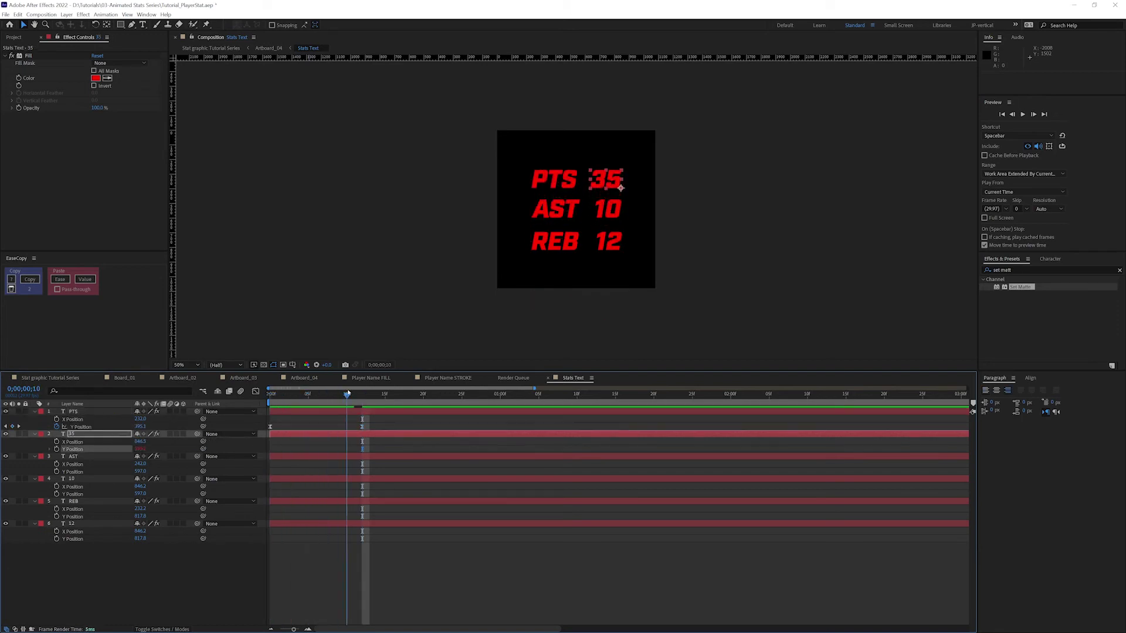
Copy PTS's Y Position keyframes onto AST and set AST's landing height below PTS.
{"action": "left_click", "coordinate": [243, 425]}
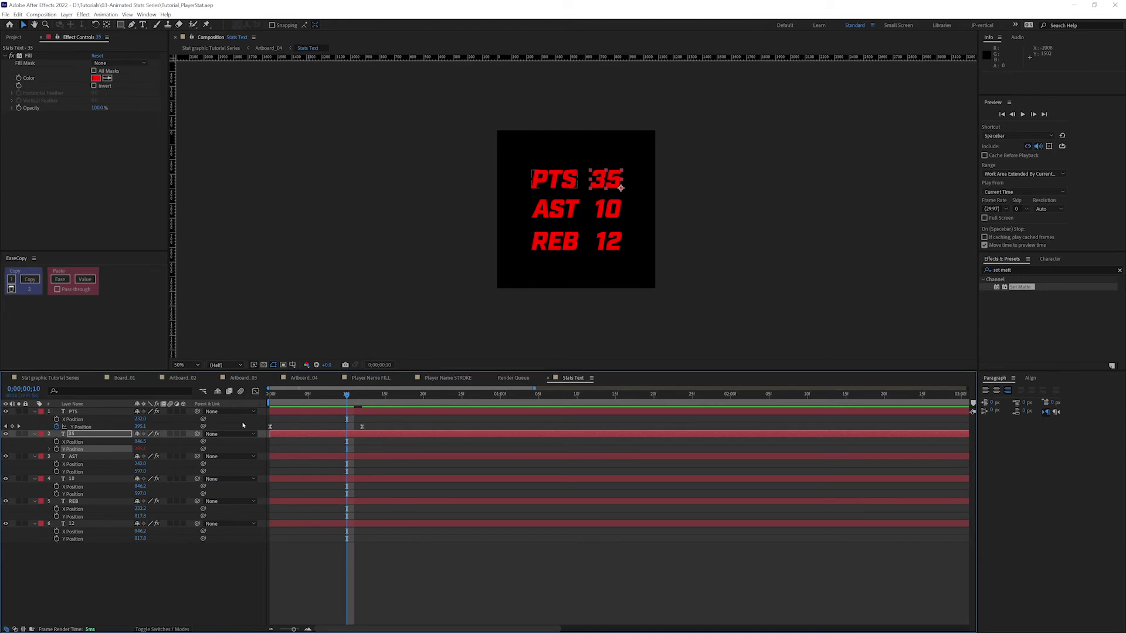
{"action": "left_click", "coordinate": [81, 426]}
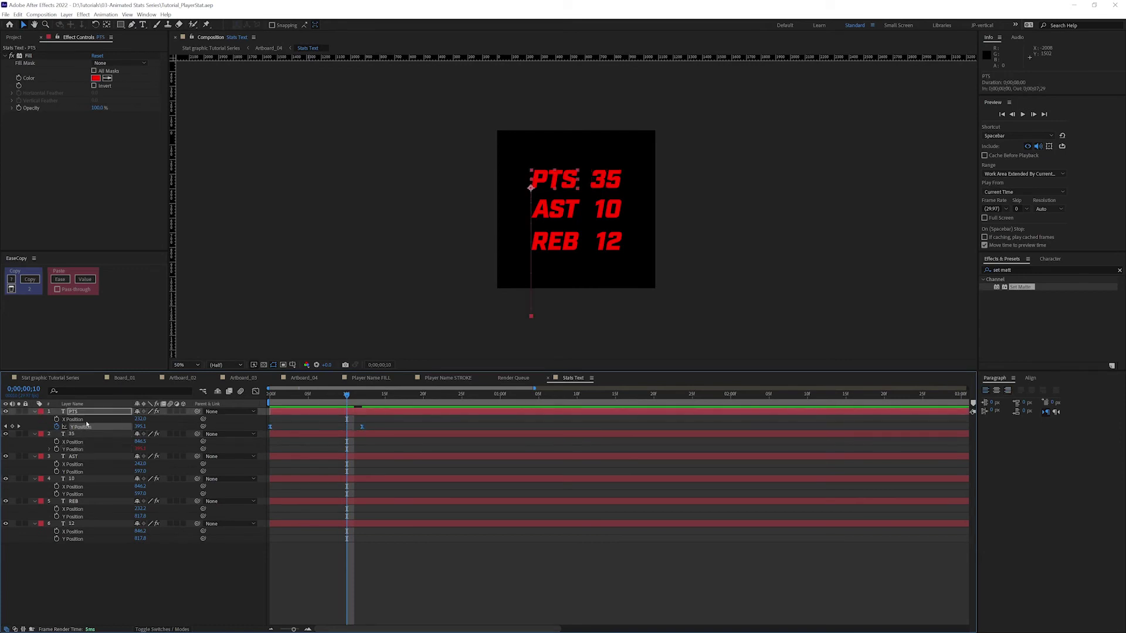
{"action": "key", "text": "Home"}
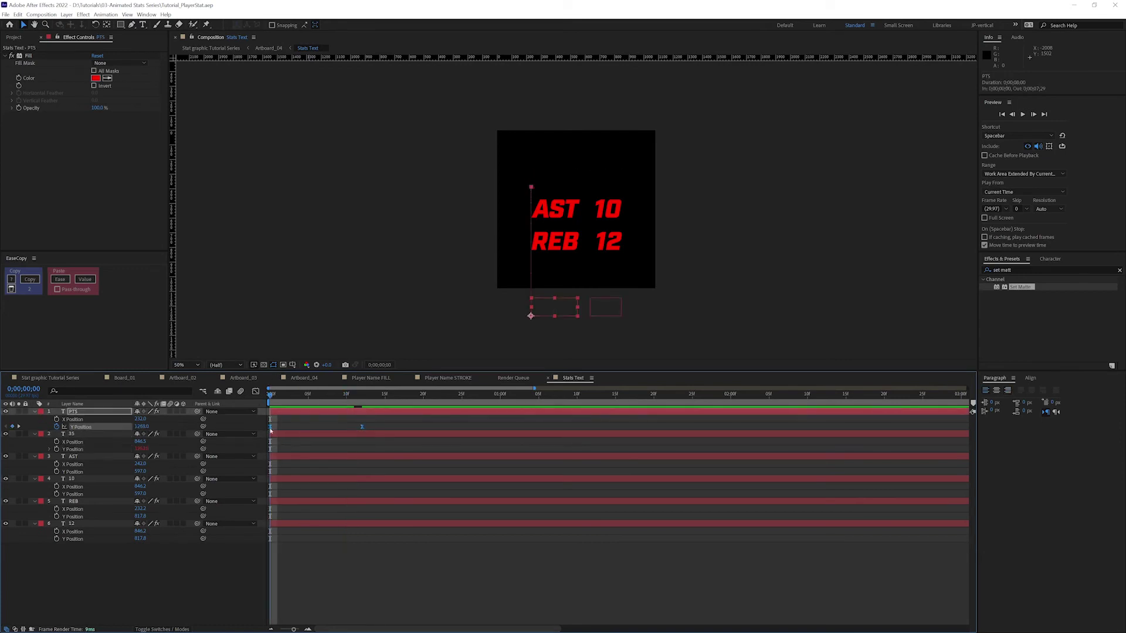
{"action": "key", "text": "ctrl+c"}
{"action": "left_click", "coordinate": [66, 471]}
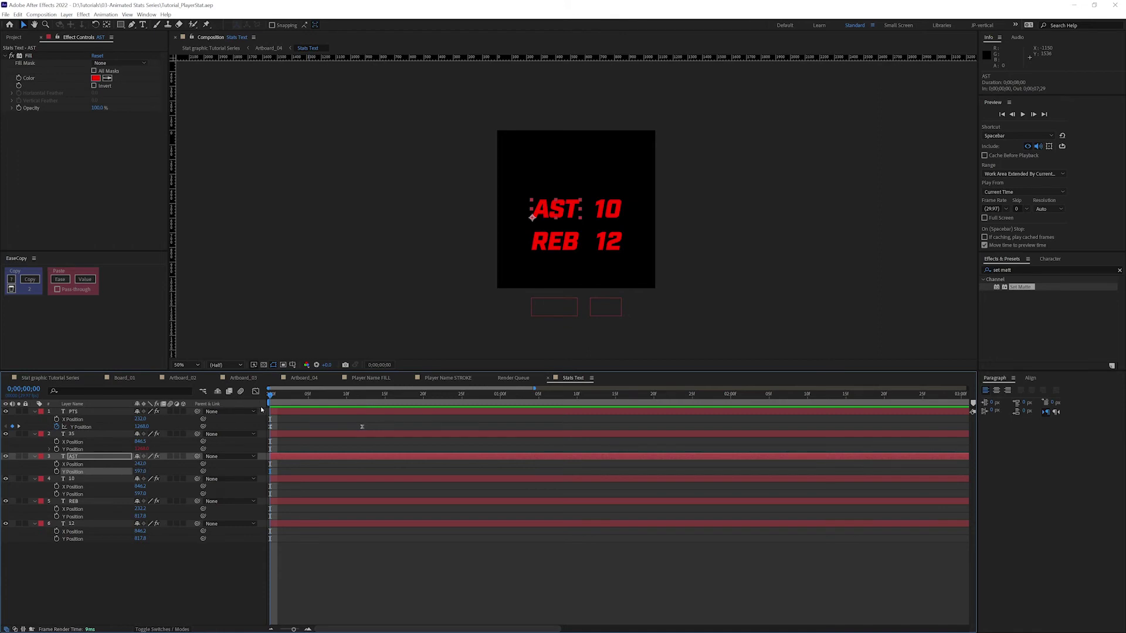
{"action": "key", "text": "ctrl+v"}
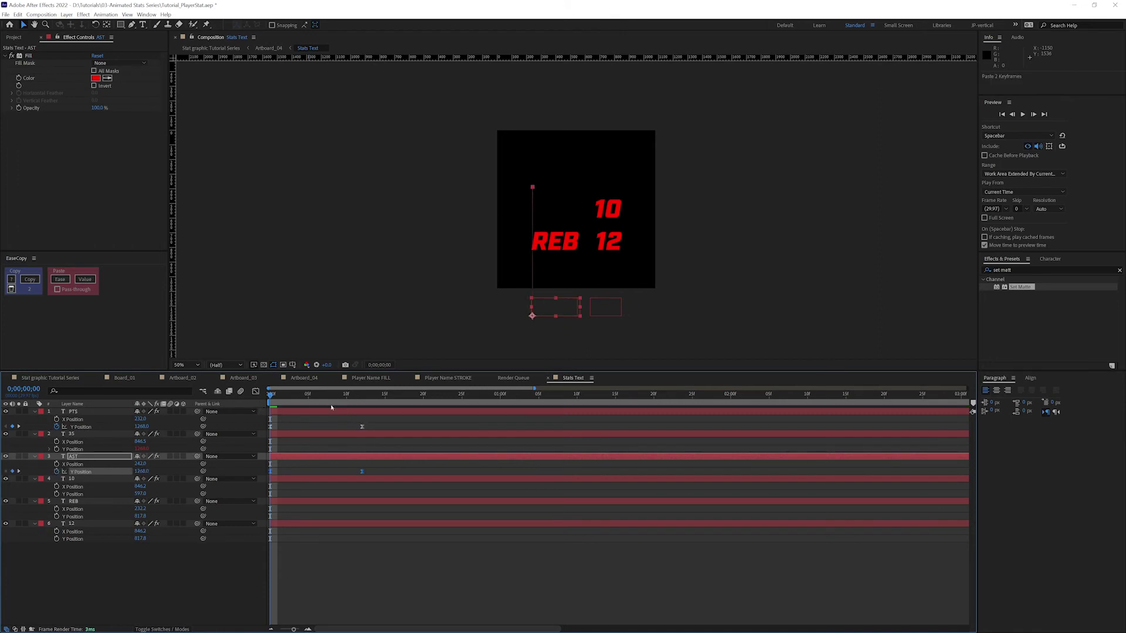
{"action": "left_click_drag", "start_coordinate": [270, 396], "coordinate": [361, 405]}
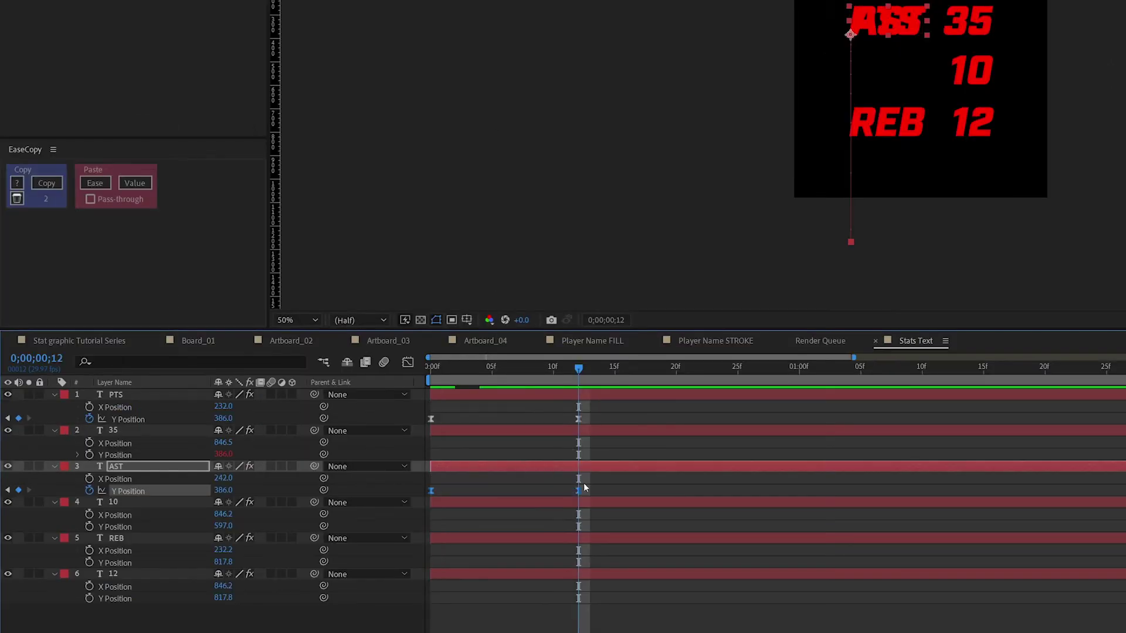
{"action": "left_click_drag", "start_coordinate": [596, 480], "coordinate": [419, 501]}
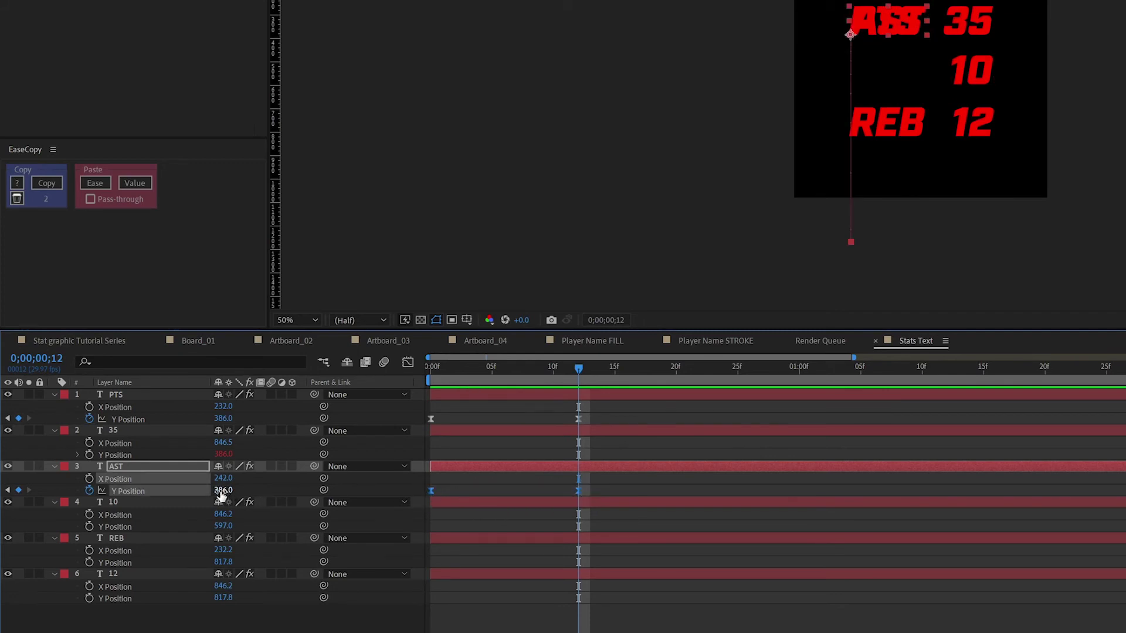
{"action": "left_click_drag", "start_coordinate": [225, 490], "coordinate": [364, 486]}
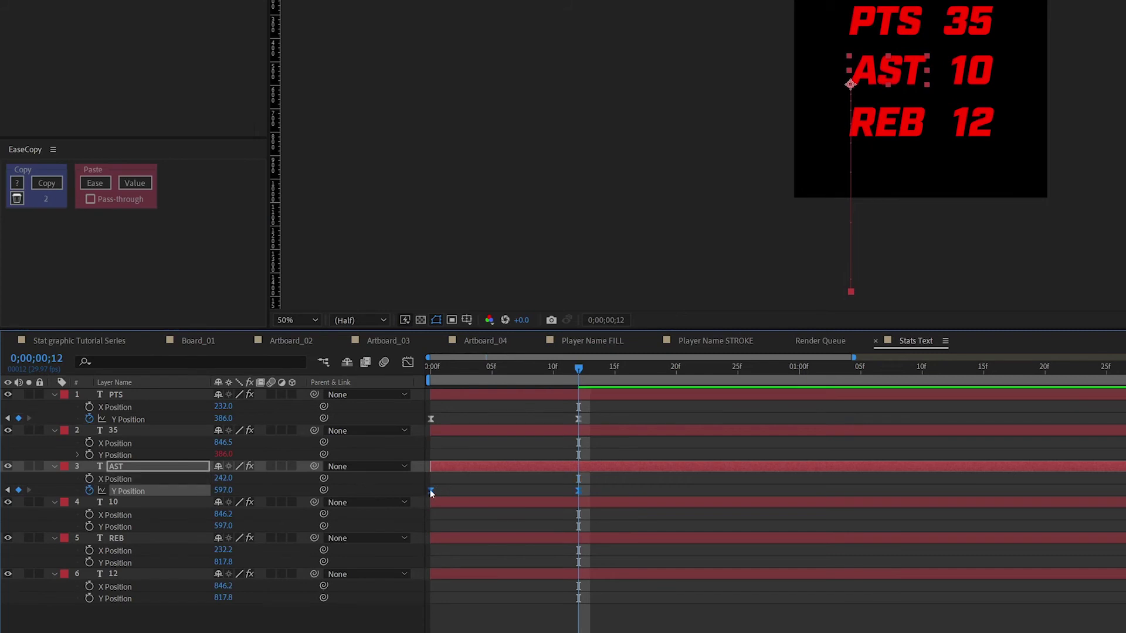
Link 10's Y Position to AST, then delay AST and 10 by three frames.
{"action": "key", "text": "Home"}
{"action": "left_click_drag", "start_coordinate": [433, 369], "coordinate": [546, 369]}
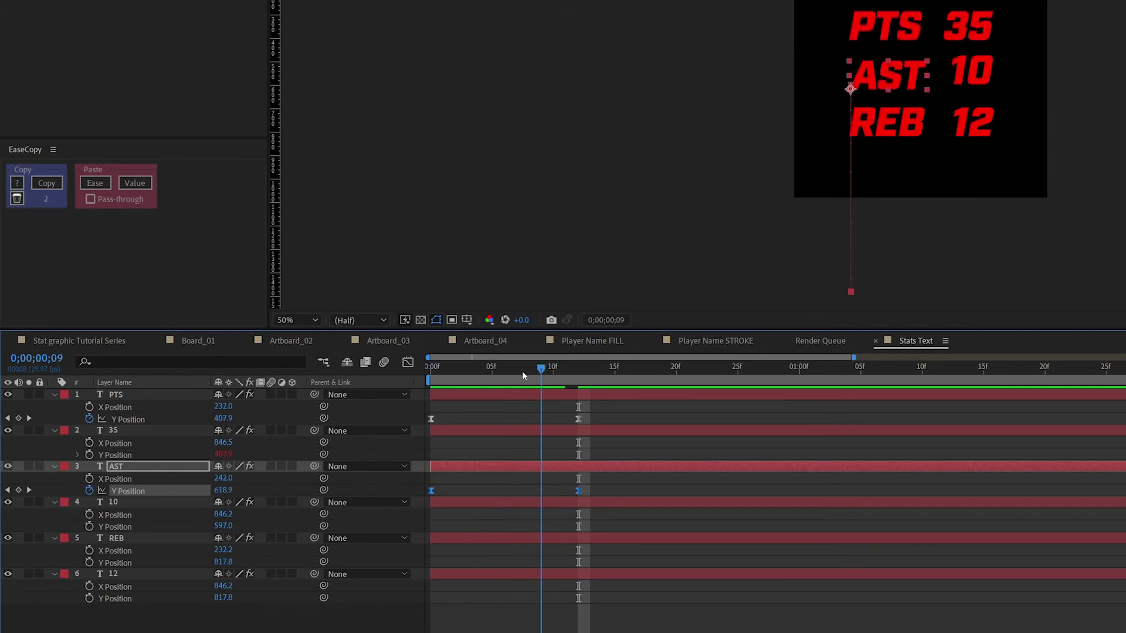
{"action": "key", "text": "Home"}
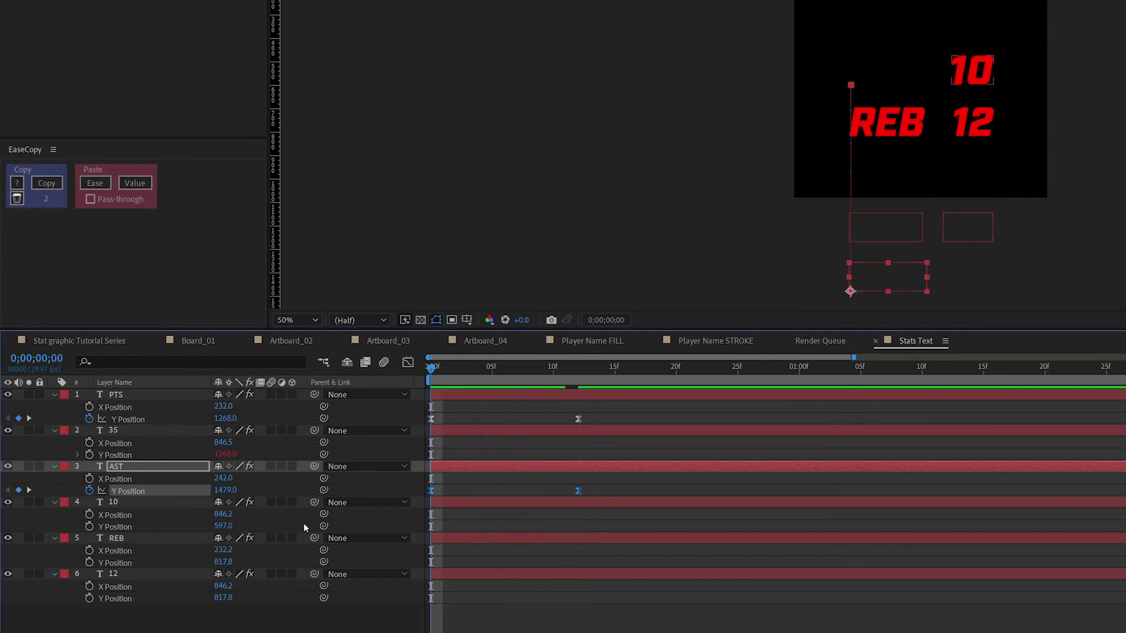
{"action": "left_click_drag", "start_coordinate": [323, 526], "coordinate": [147, 494]}
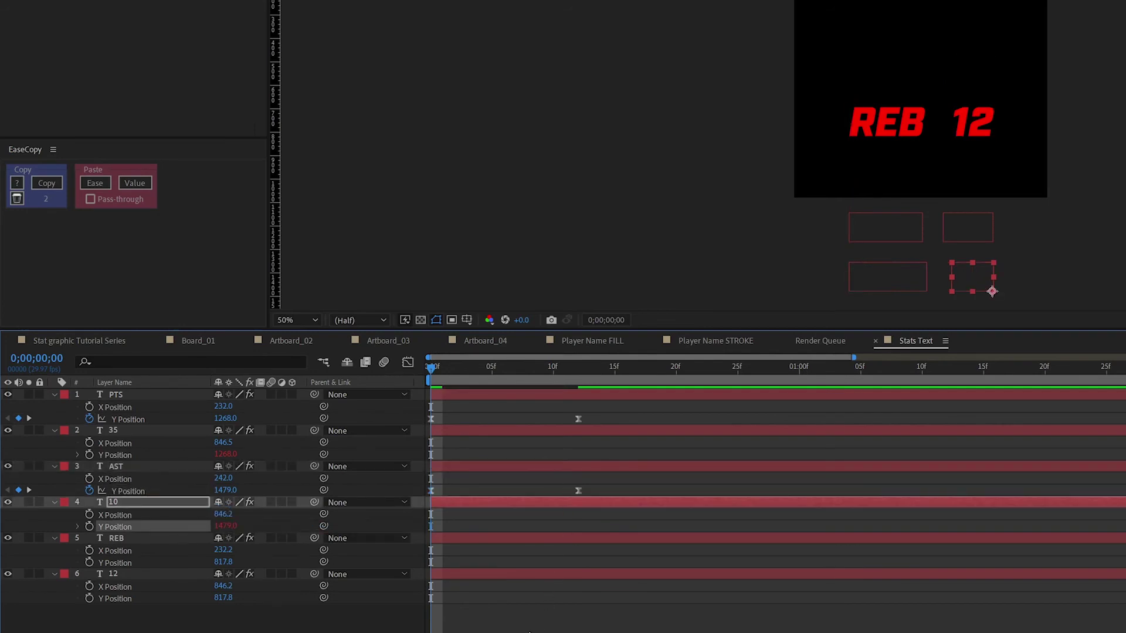
{"action": "left_click", "coordinate": [514, 593]}
{"action": "left_click", "coordinate": [466, 463]}
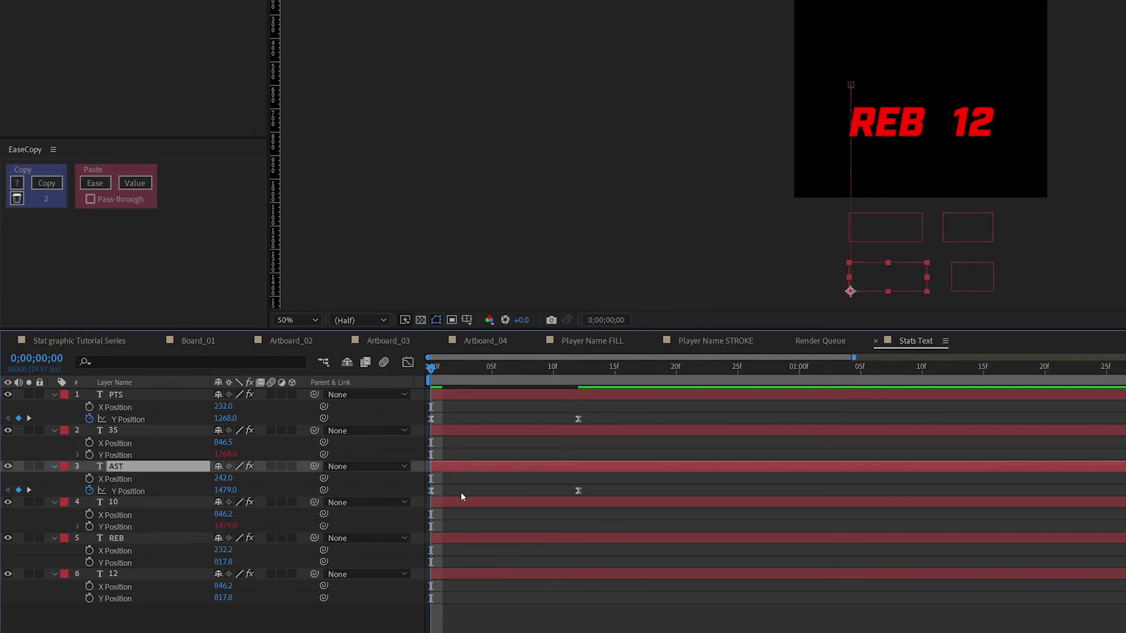
{"action": "left_click", "coordinate": [463, 502], "text": "shift"}
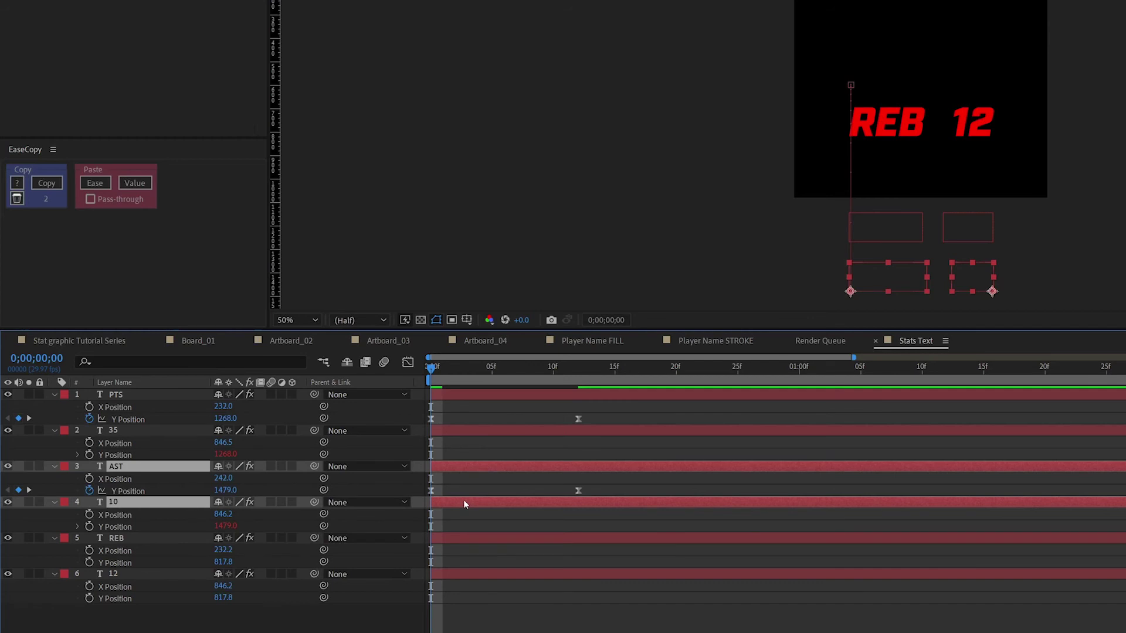
{"action": "key", "text": "alt+Page_Down"}
{"action": "key", "text": "alt+Page_Down"}
{"action": "key", "text": "alt+Page_Down"}
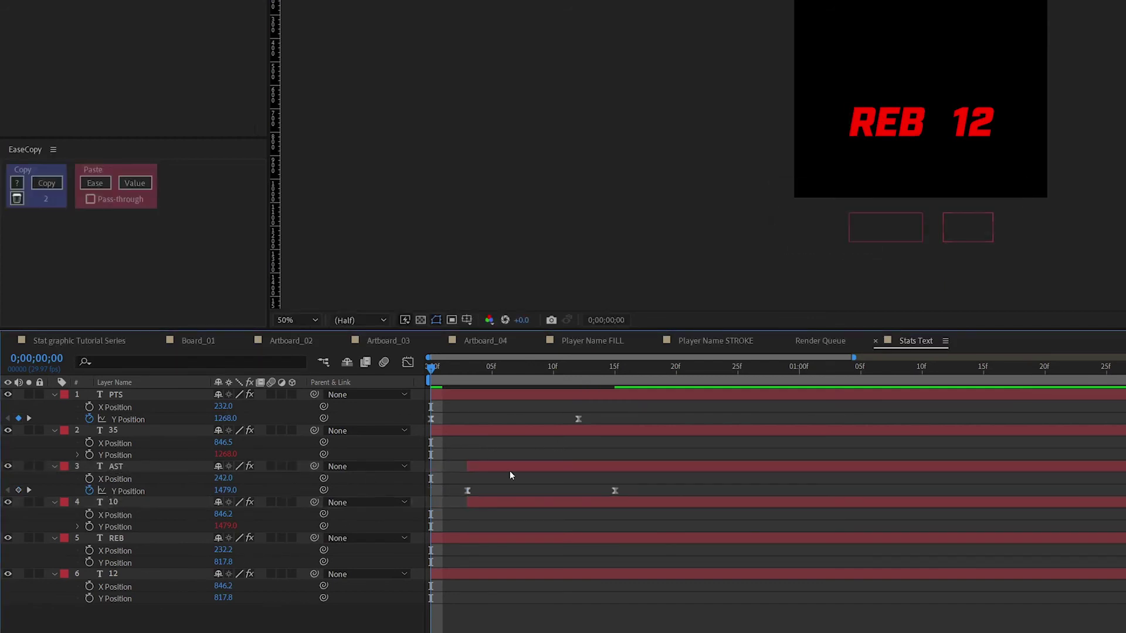
Paste the rise keyframes onto the 12 layer's Y Position and adjust its landing height.
{"action": "left_click", "coordinate": [141, 491]}
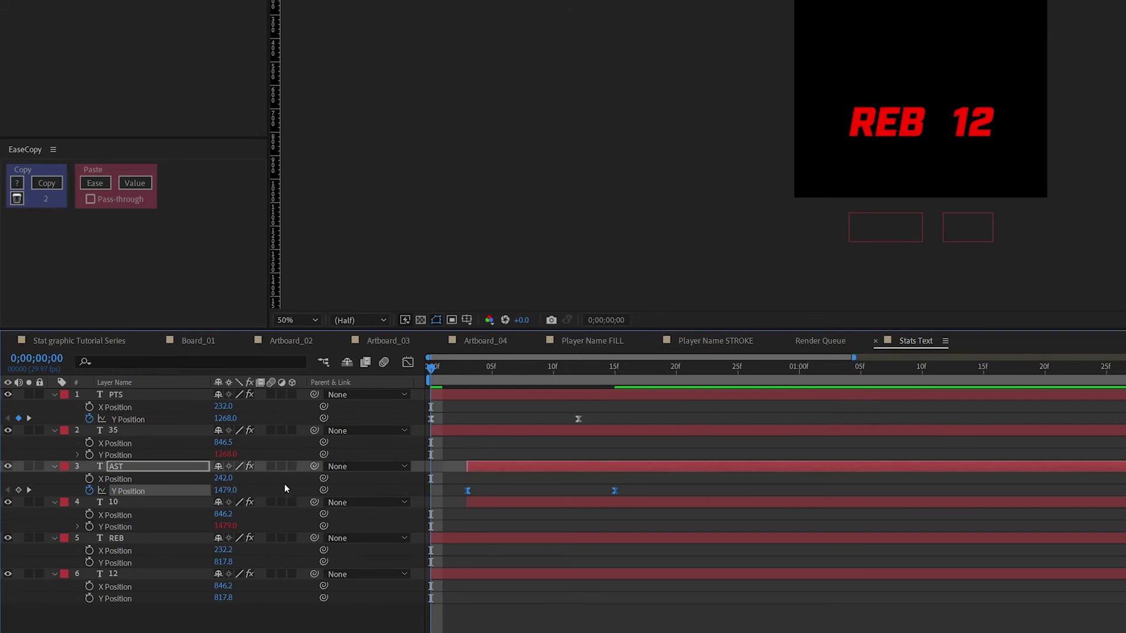
{"action": "left_click", "coordinate": [469, 365]}
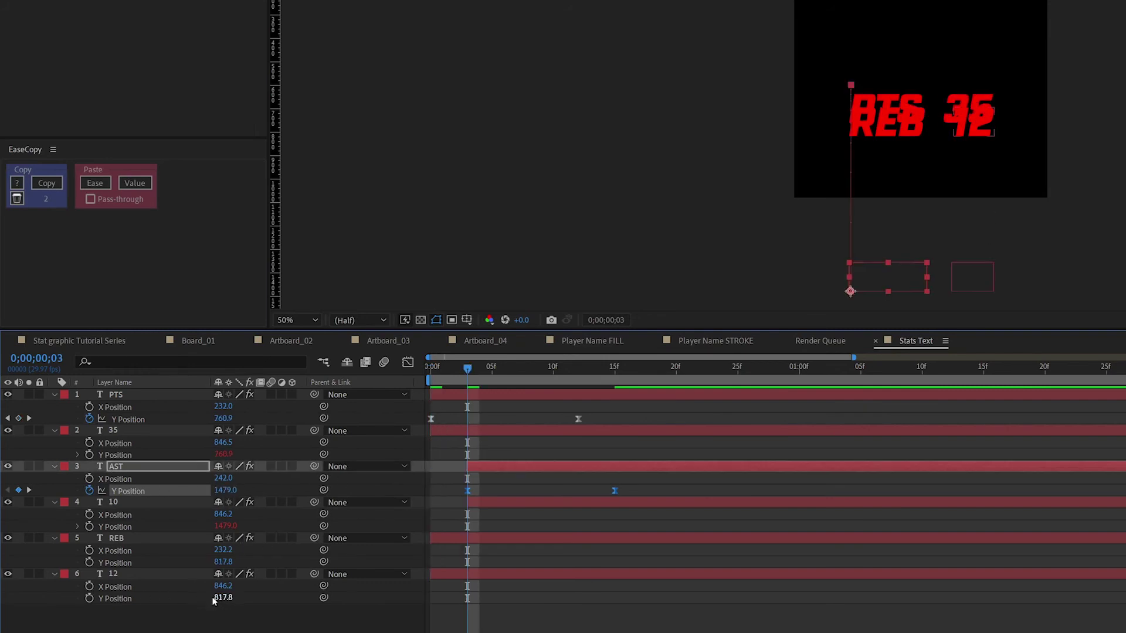
{"action": "left_click", "coordinate": [114, 598]}
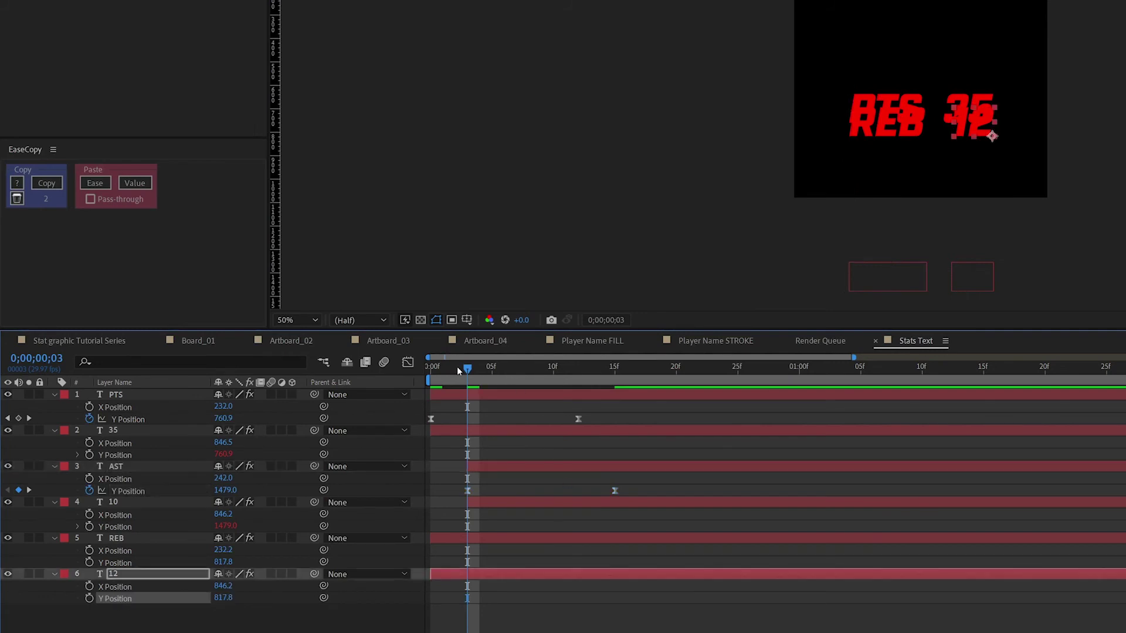
{"action": "key", "text": "Home"}
{"action": "key", "text": "ctrl+v"}
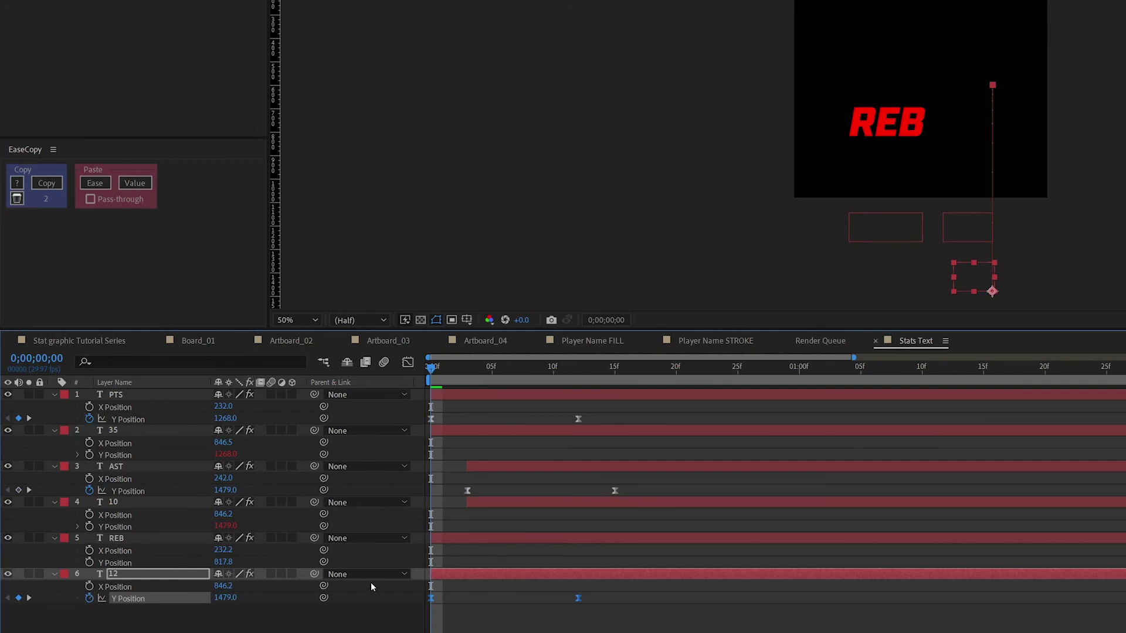
{"action": "left_click", "coordinate": [579, 367]}
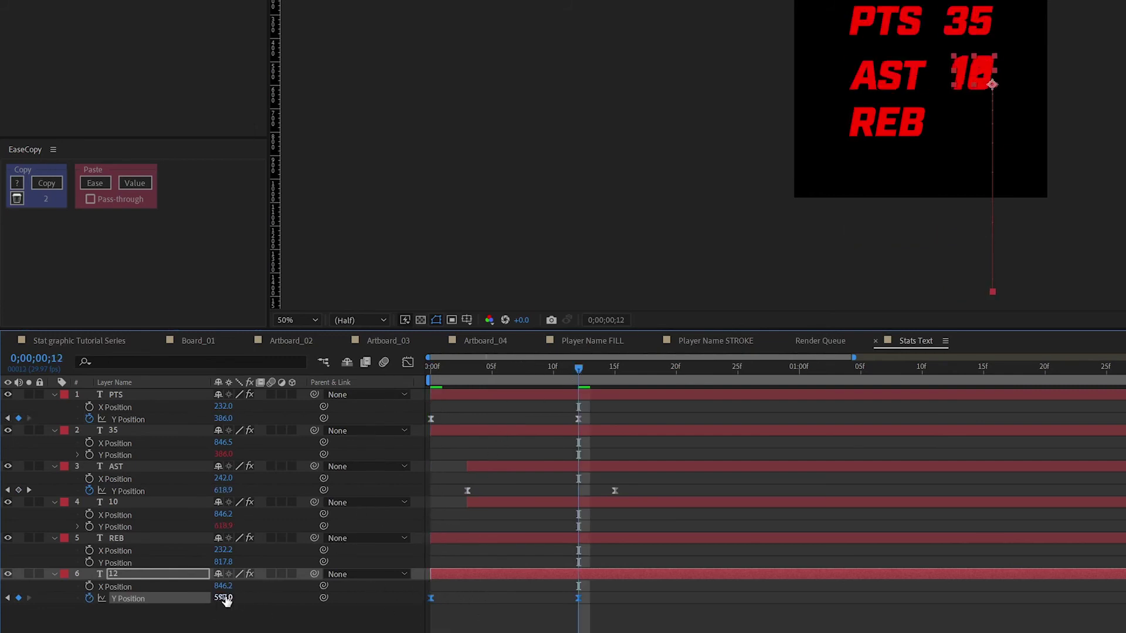
{"action": "left_click_drag", "start_coordinate": [224, 598], "coordinate": [382, 598]}
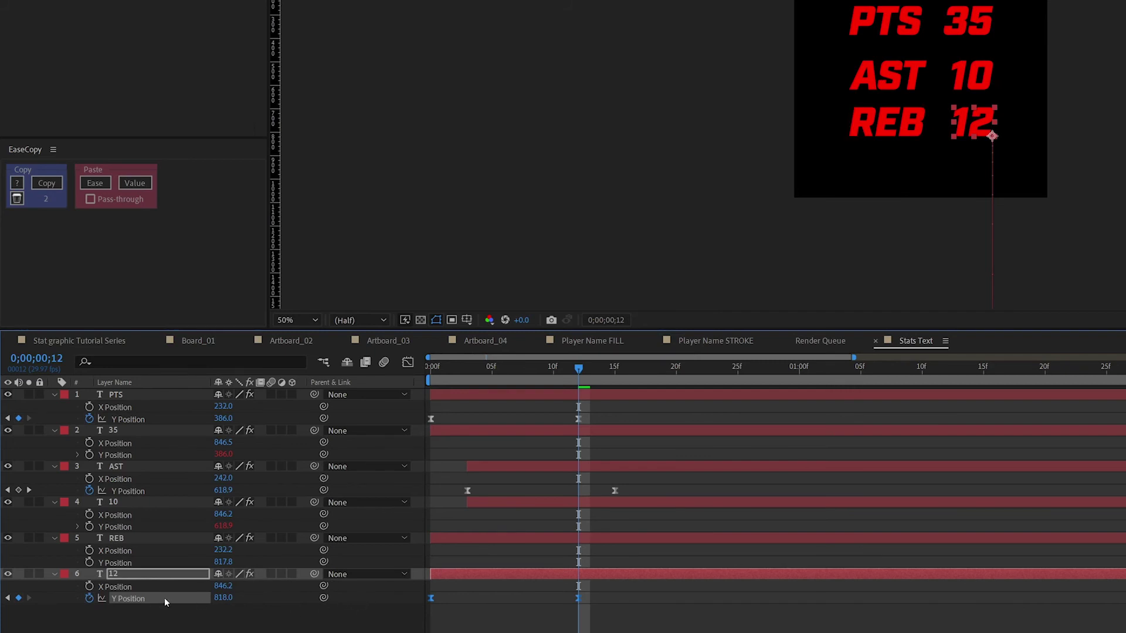
Move the rise onto REB, link 12's Y Position to REB, and nudge both later.
{"action": "left_click", "coordinate": [136, 563]}
{"action": "key", "text": "ctrl+v"}
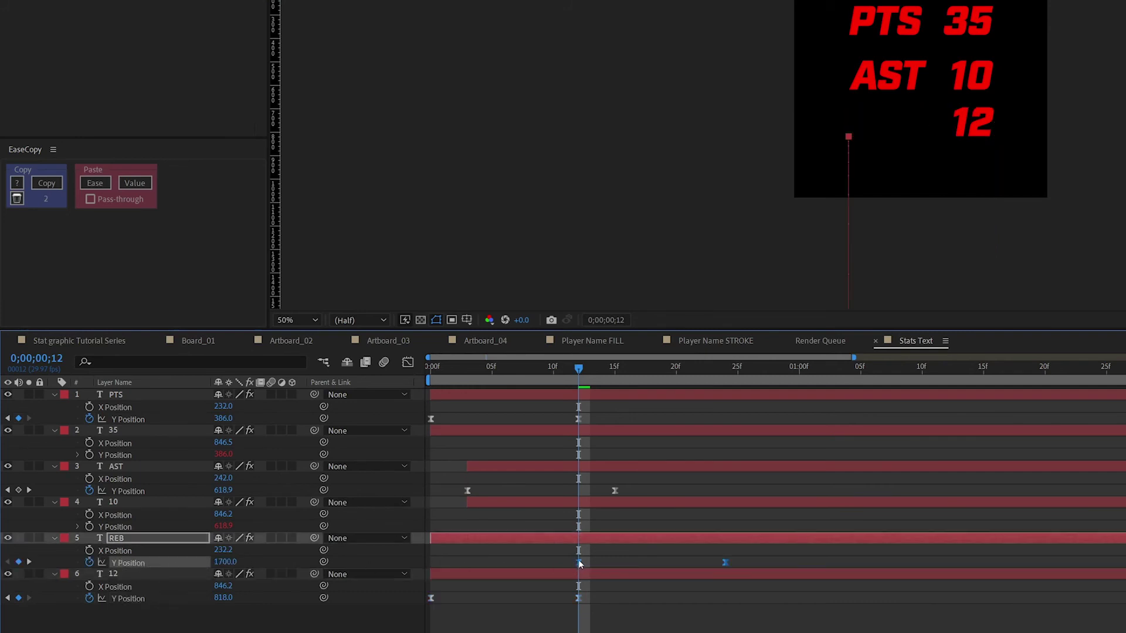
{"action": "left_click_drag", "start_coordinate": [578, 560], "coordinate": [427, 558]}
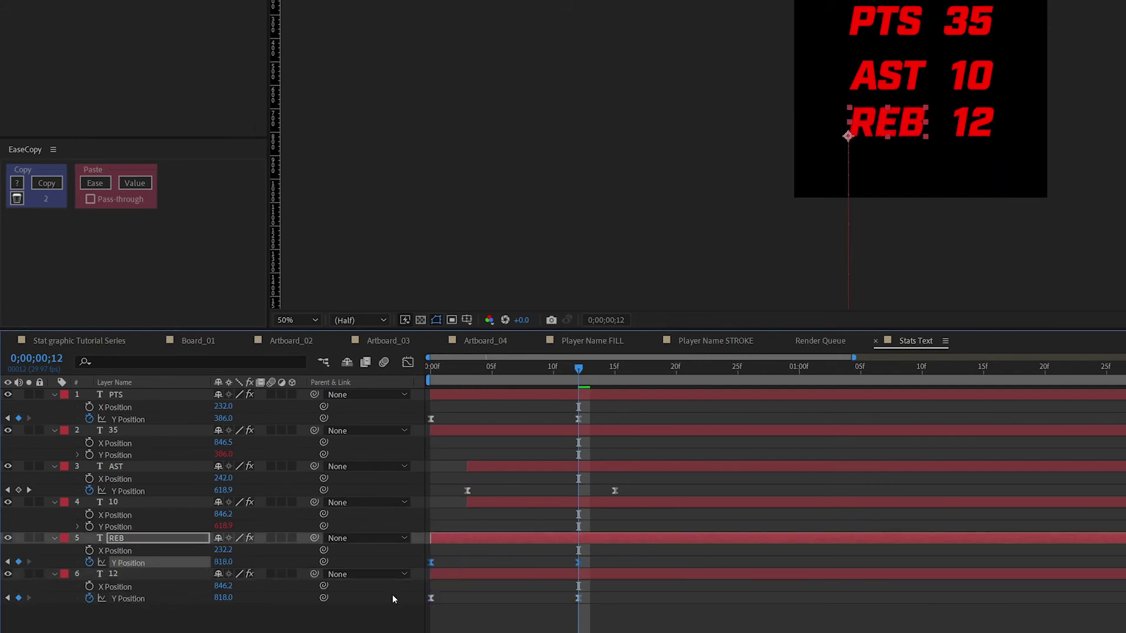
{"action": "left_click", "coordinate": [90, 598]}
{"action": "left_click_drag", "start_coordinate": [323, 599], "coordinate": [162, 564]}
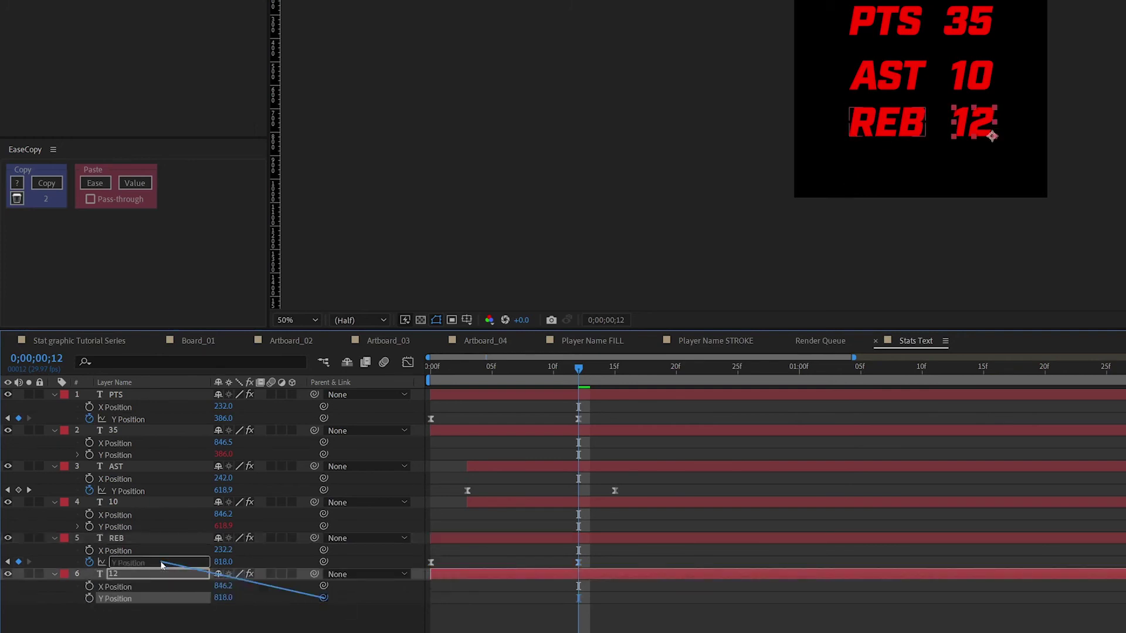
{"action": "left_click", "coordinate": [458, 536], "text": "ctrl"}
{"action": "key", "text": "alt+Page_Down"}
{"action": "key", "text": "alt+Page_Down"}
{"action": "key", "text": "alt+Page_Down"}
{"action": "key", "text": "alt+Page_Down"}
{"action": "key", "text": "alt+Page_Down"}
{"action": "key", "text": "alt+Page_Down"}
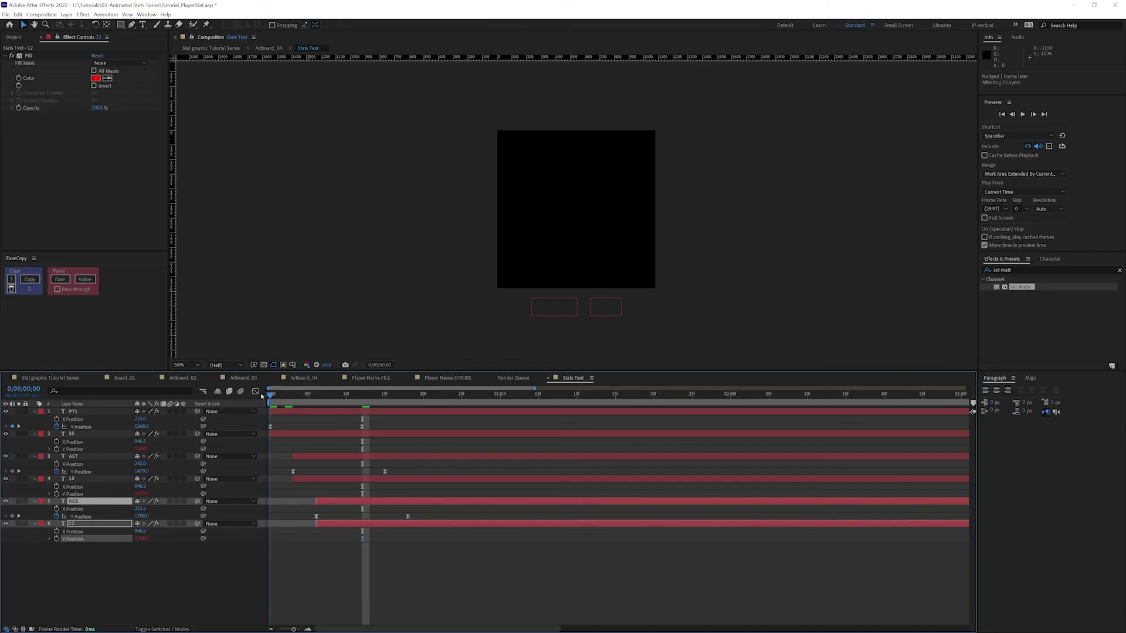
{"action": "key", "text": "Home"}
{"action": "key", "text": "space"}
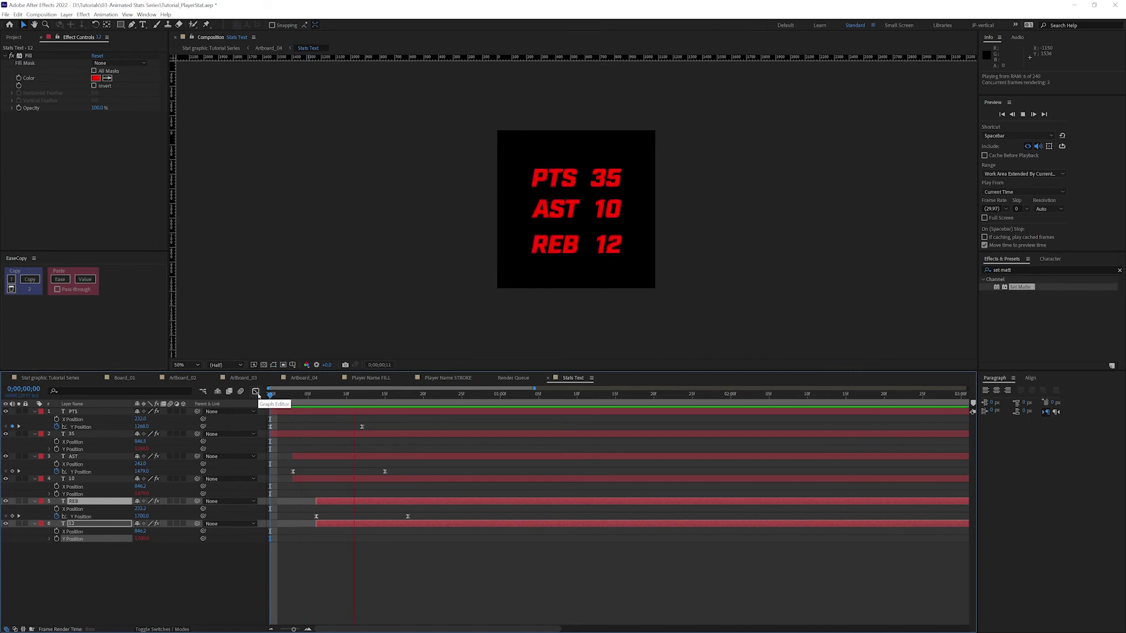
{"action": "key", "text": "space"}
{"action": "key", "text": "Home"}
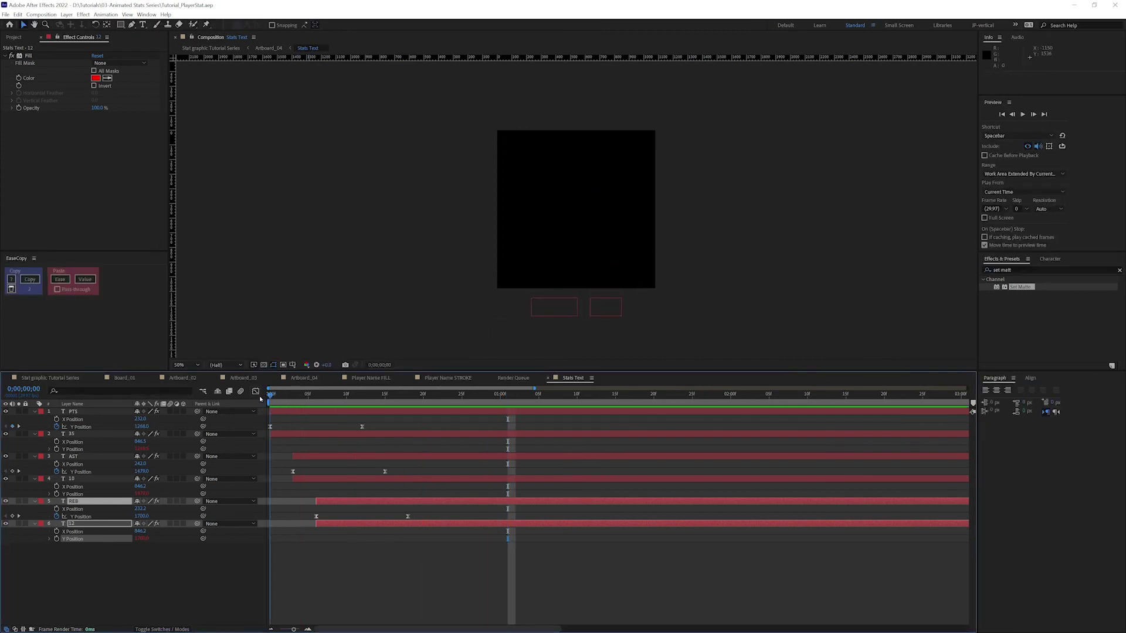
{"action": "key", "text": "space"}
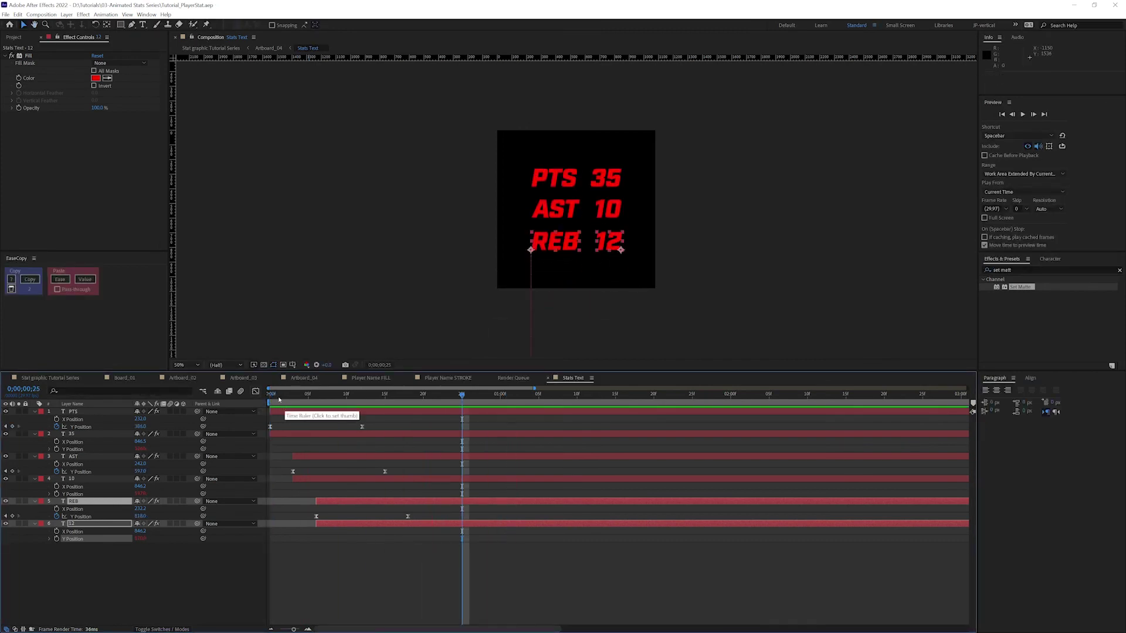
{"action": "left_click_drag", "start_coordinate": [270, 397], "coordinate": [347, 394]}
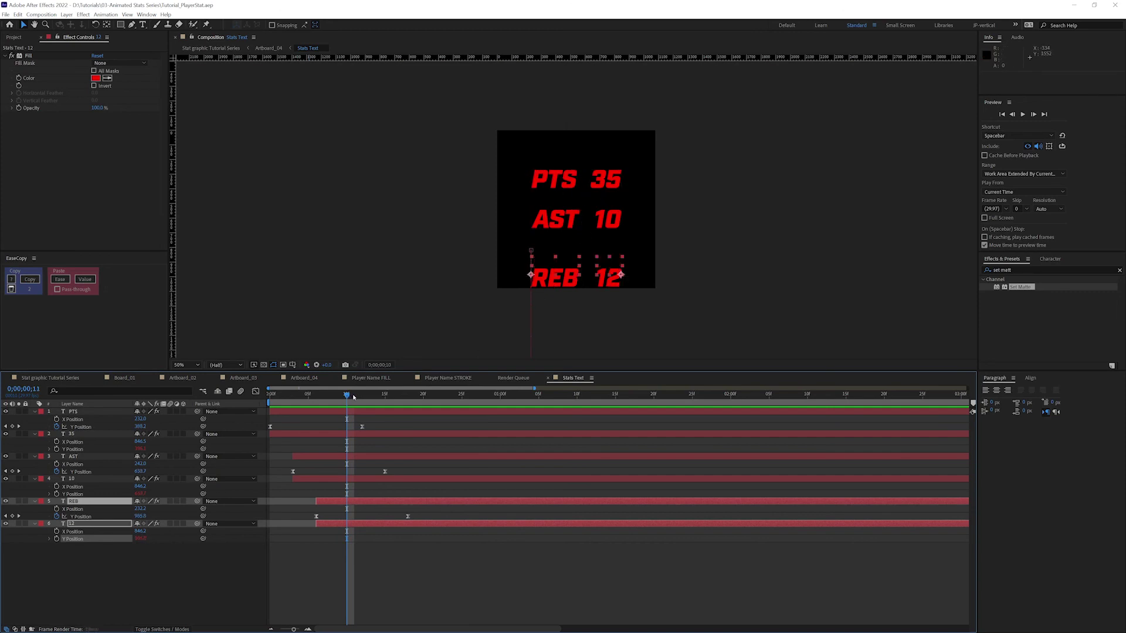
{"action": "mouse_move", "coordinate": [354, 398]}
{"action": "left_mouse_down"}
{"action": "mouse_move", "coordinate": [407, 396]}
{"action": "mouse_move", "coordinate": [338, 397]}
{"action": "mouse_move", "coordinate": [369, 397]}
{"action": "mouse_move", "coordinate": [360, 397]}
{"action": "left_mouse_up"}
{"action": "key", "text": "Tab"}
Duplicate Blue Phone screen above Stats Text and use it as Stats Text's Alpha matte.
{"action": "key", "text": "comma"}
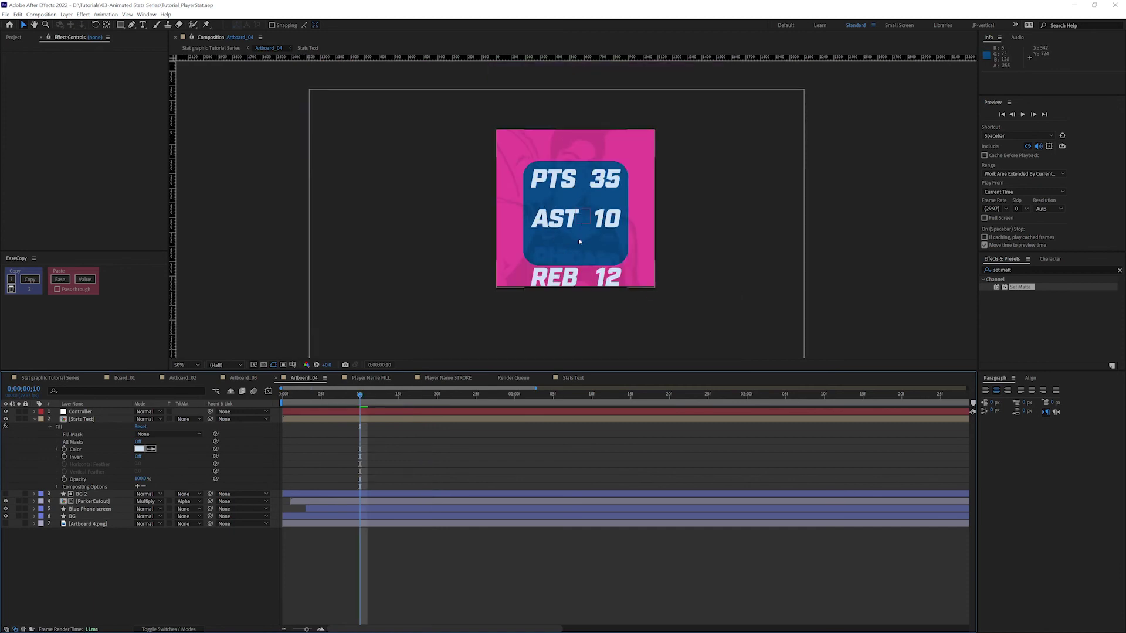
{"action": "left_click", "coordinate": [34, 419]}
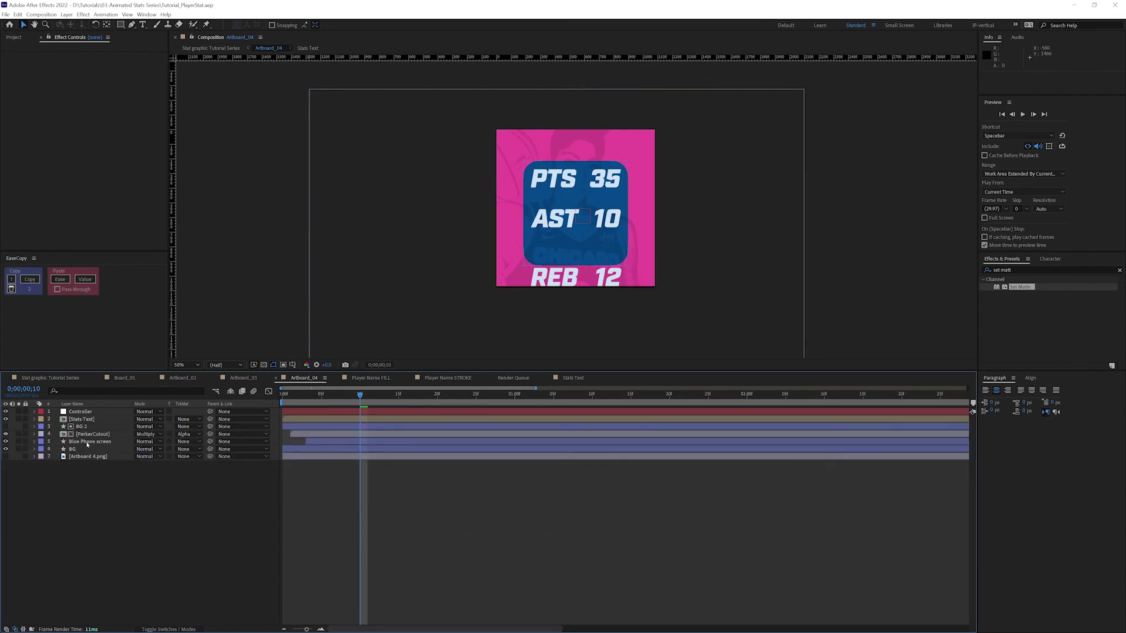
{"action": "left_click", "coordinate": [89, 441]}
{"action": "key", "text": "ctrl+d"}
{"action": "left_click_drag", "start_coordinate": [96, 444], "coordinate": [93, 420]}
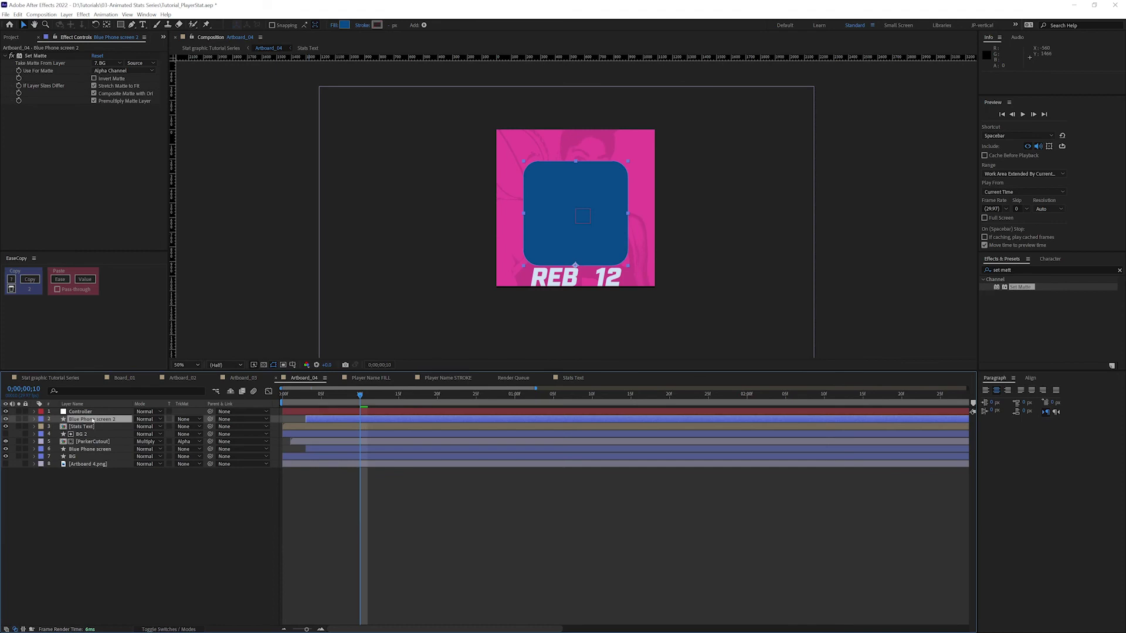
{"action": "left_click", "coordinate": [181, 427]}
{"action": "left_click", "coordinate": [196, 447]}
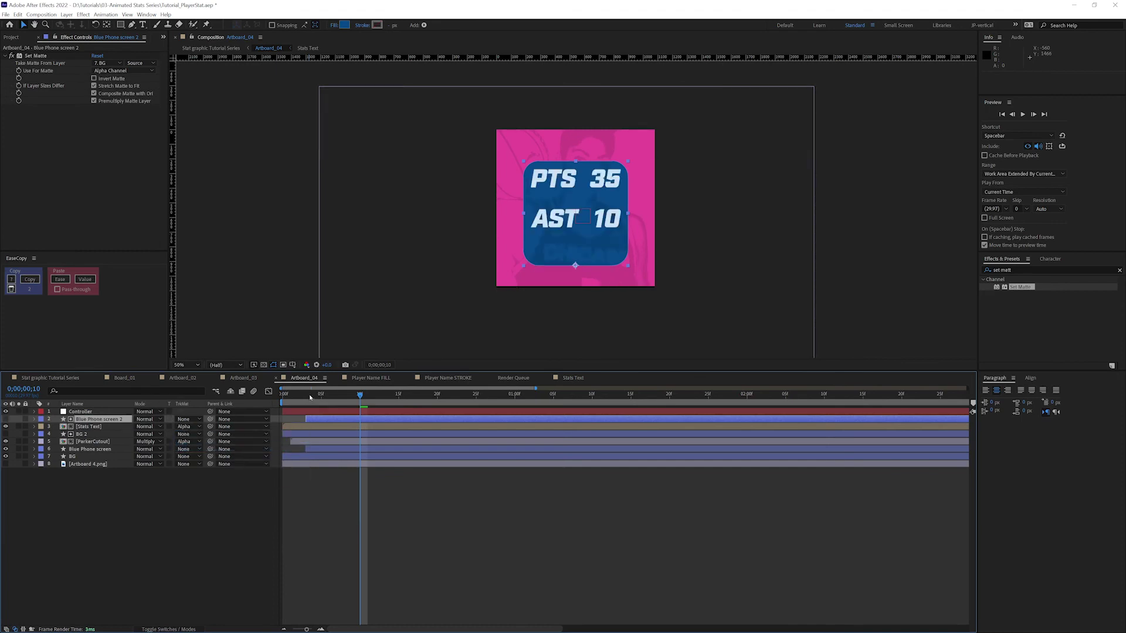
Trim Stats Text's in-point a few frames later and preview the stats card intro.
{"action": "left_click_drag", "start_coordinate": [313, 394], "coordinate": [345, 397]}
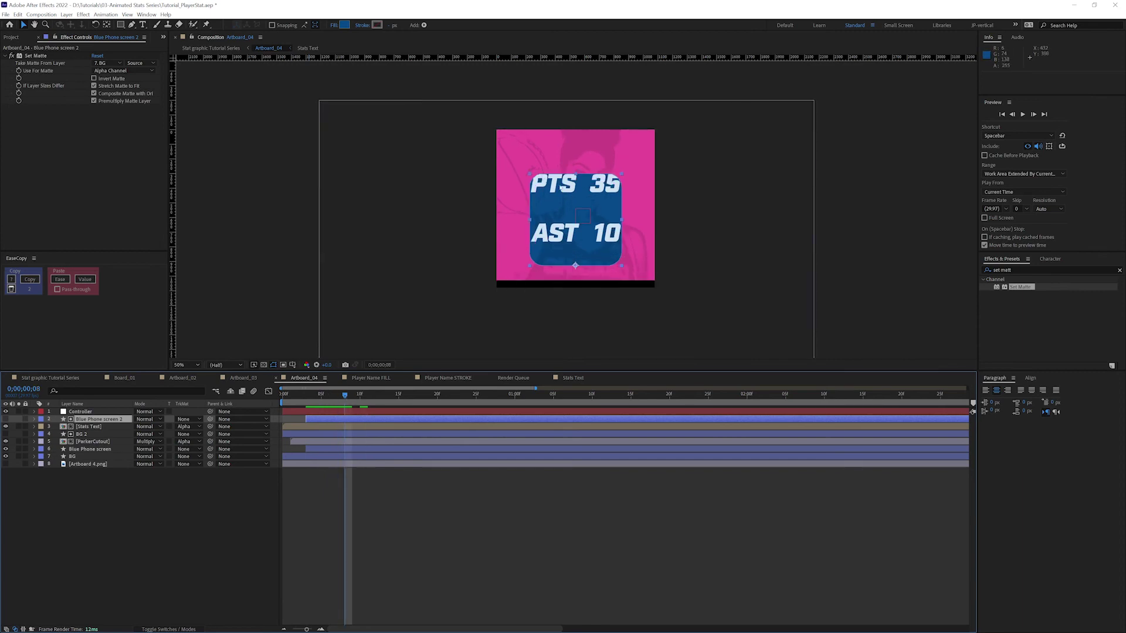
{"action": "left_click", "coordinate": [300, 426]}
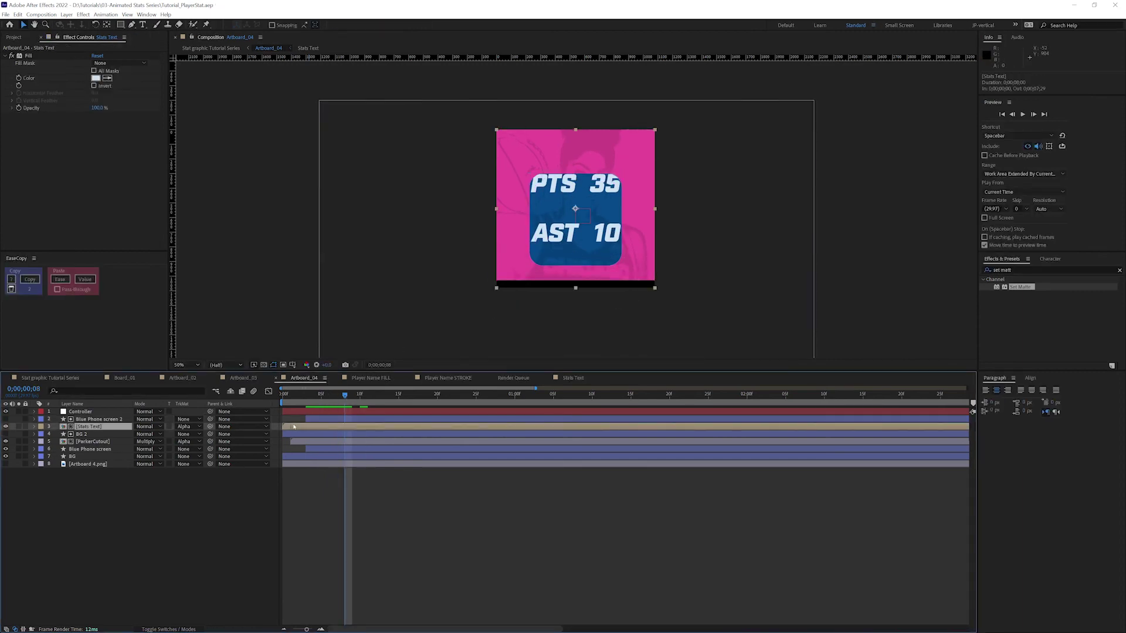
{"action": "left_click_drag", "start_coordinate": [300, 427], "coordinate": [248, 393]}
{"action": "key", "text": "space"}
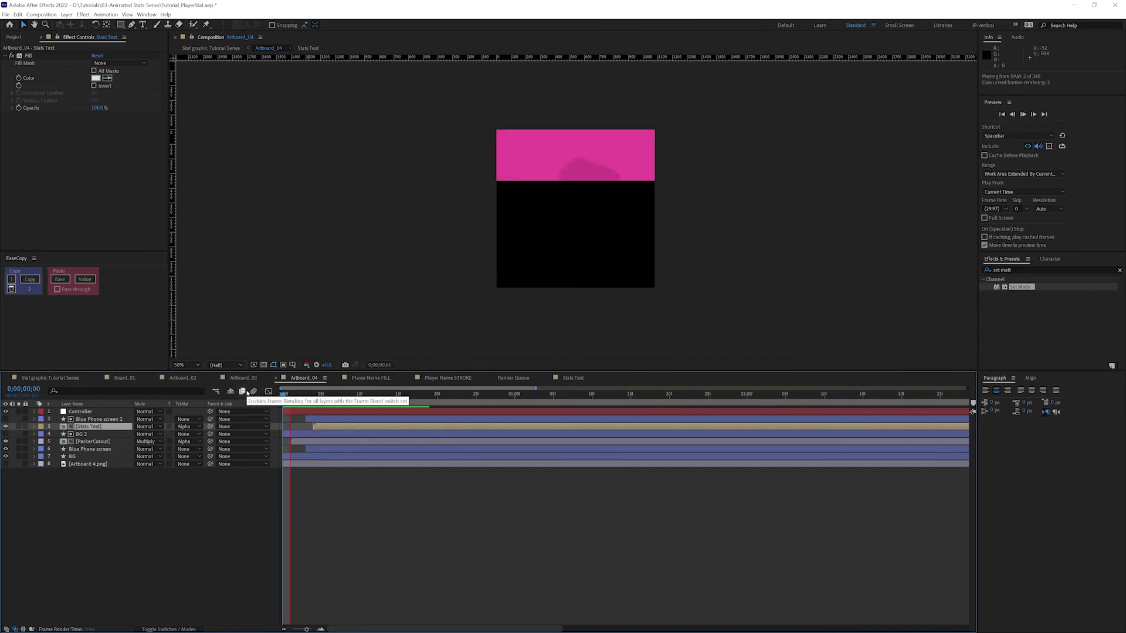
{"action": "key", "text": "space"}
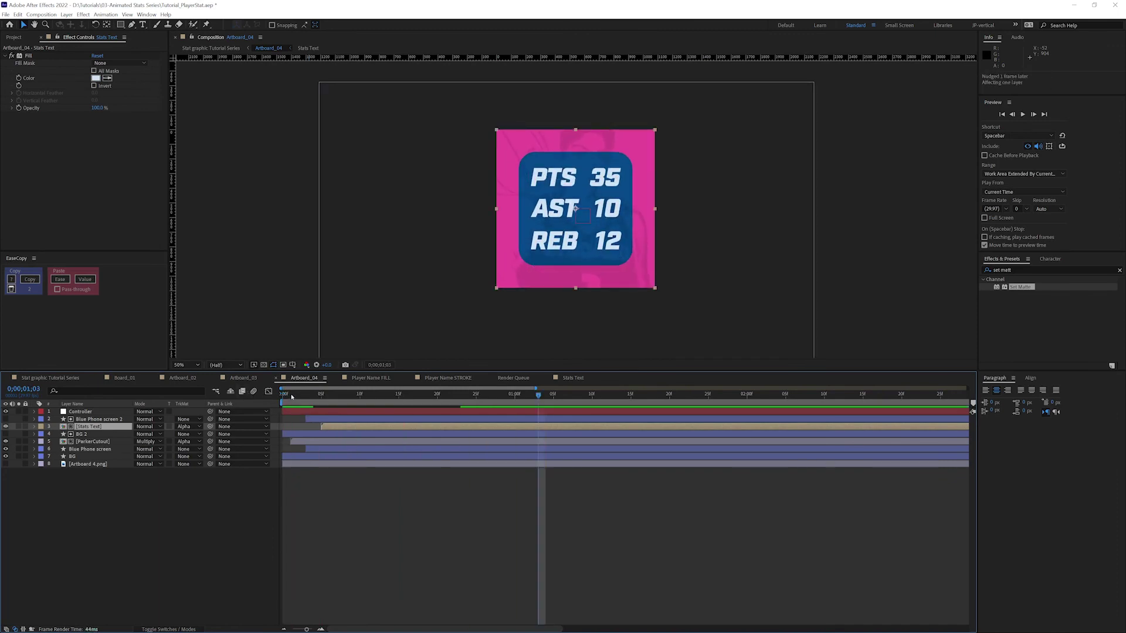
{"action": "left_click_drag", "start_coordinate": [291, 396], "coordinate": [264, 400]}
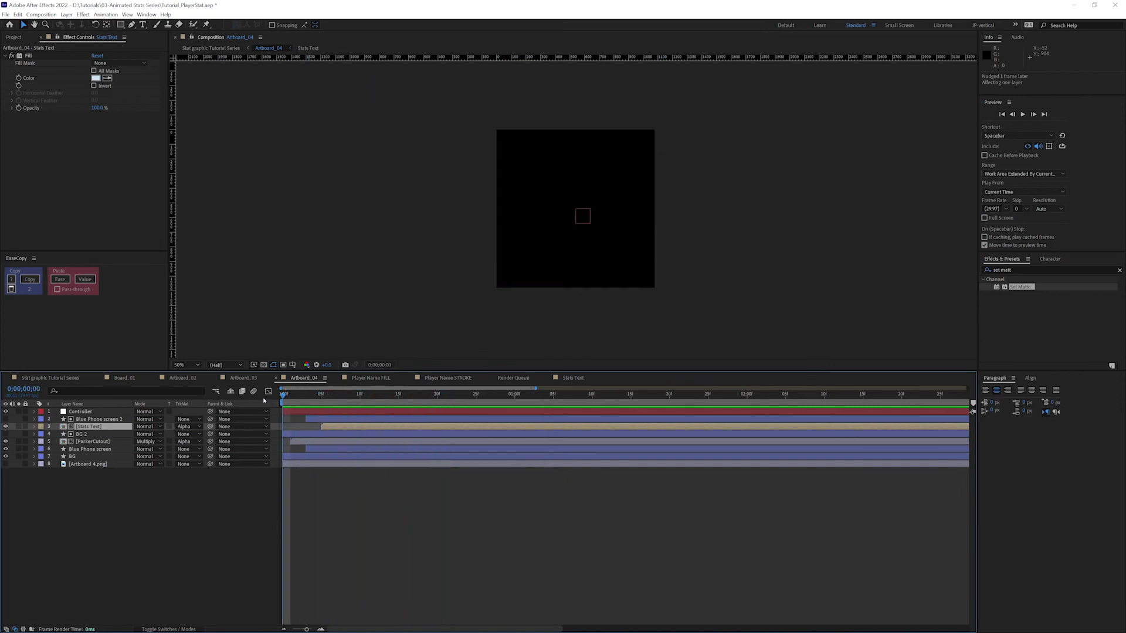
{"action": "key", "text": "space"}
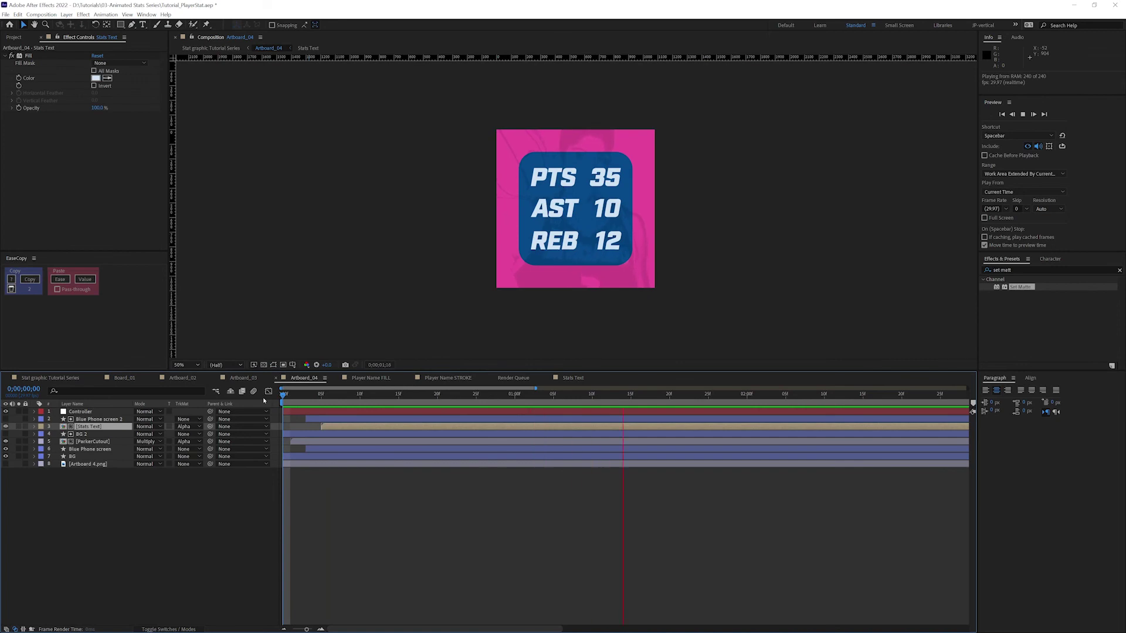
{"action": "key", "text": "minus"}
{"action": "key", "text": "minus"}
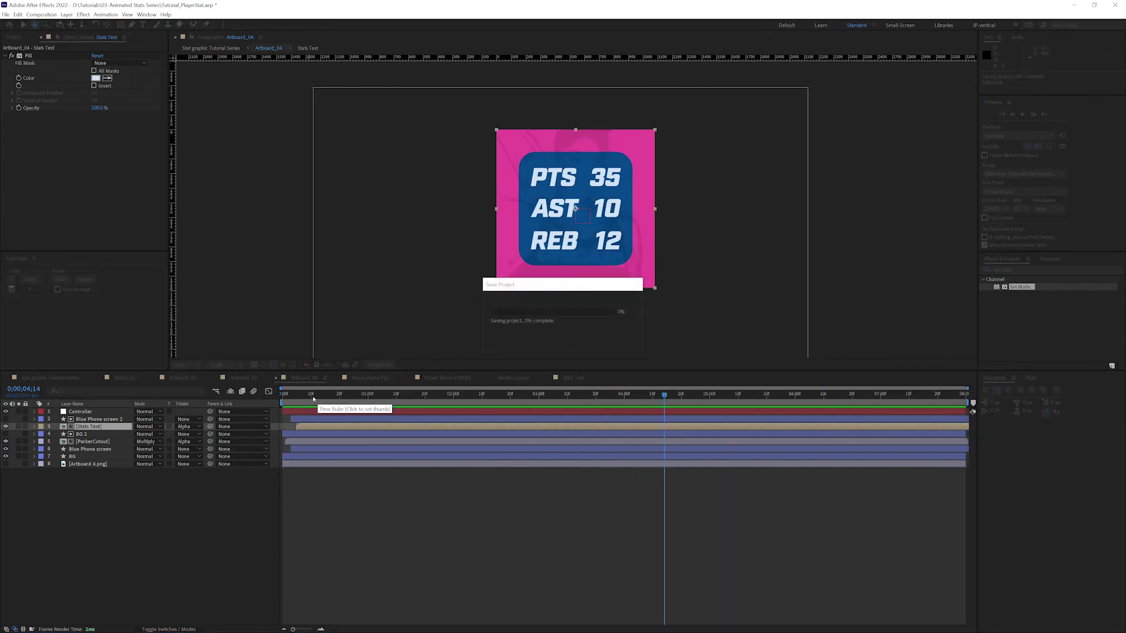
{"action": "left_click_drag", "start_coordinate": [317, 398], "coordinate": [425, 396]}
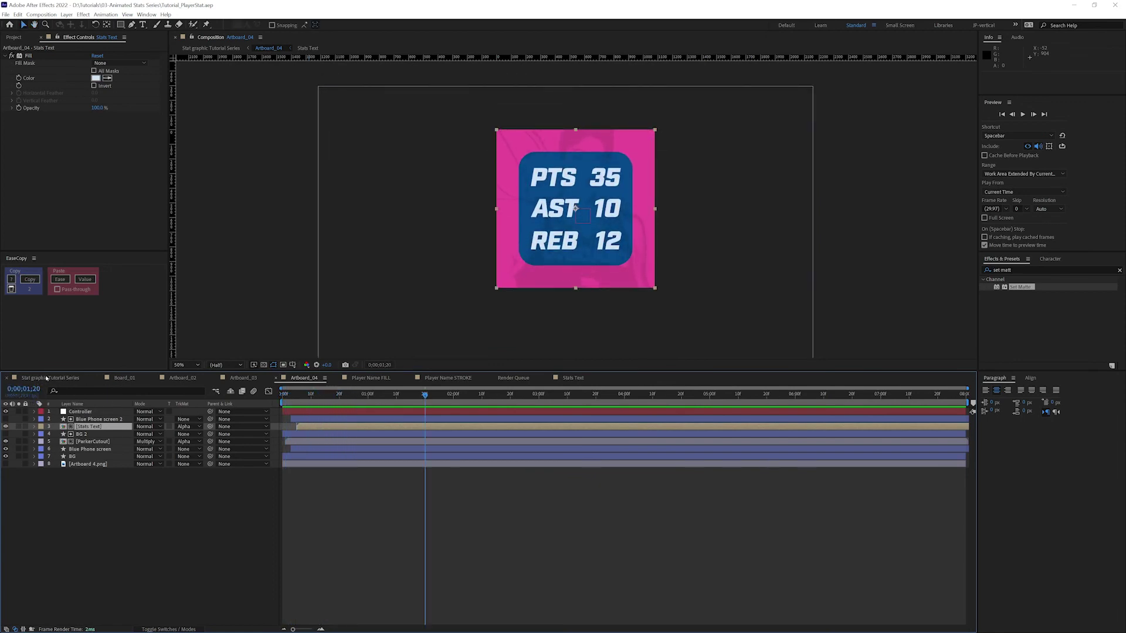
Switch to the Stat graphic Tutorial Series comp and move the time to about 3 seconds.
{"action": "left_click", "coordinate": [46, 378]}
{"action": "left_click_drag", "start_coordinate": [566, 399], "coordinate": [773, 402]}
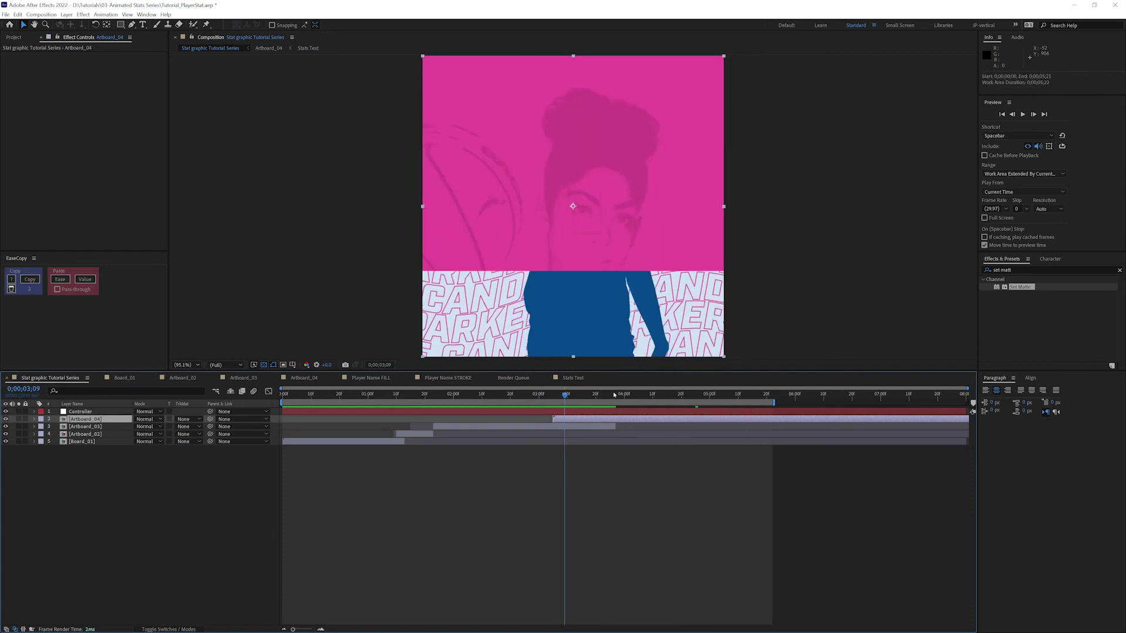
Extend the work area end to 6 seconds, save the project, and preview from the start.
{"action": "left_click", "coordinate": [633, 394]}
{"action": "left_click_drag", "start_coordinate": [684, 396], "coordinate": [727, 393]}
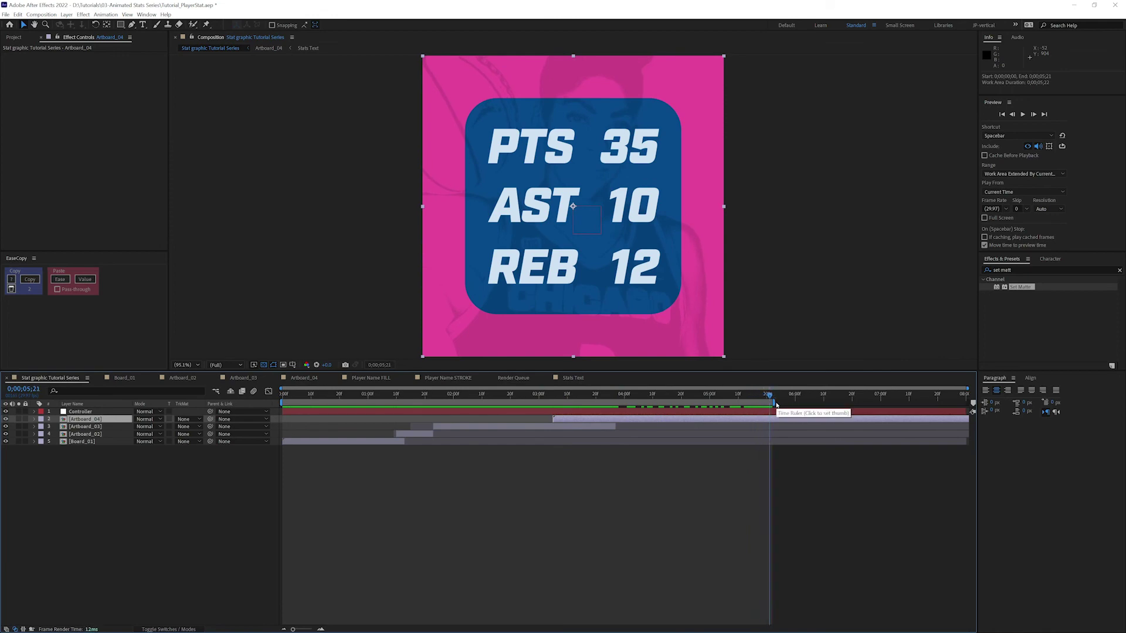
{"action": "left_click_drag", "start_coordinate": [777, 402], "coordinate": [799, 402]}
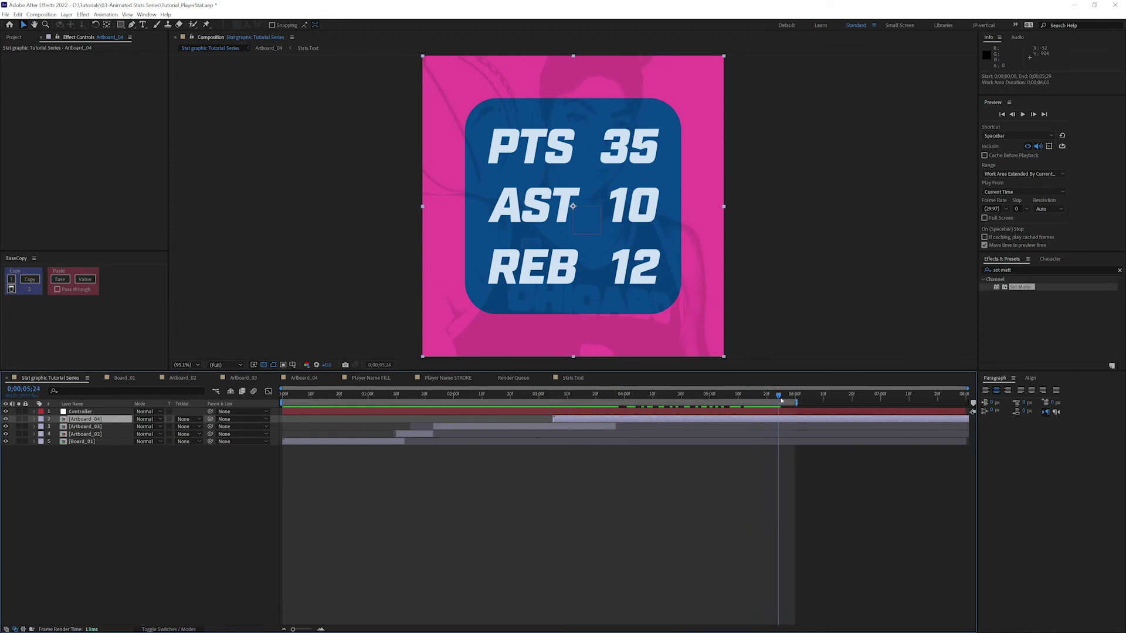
{"action": "left_click_drag", "start_coordinate": [693, 397], "coordinate": [306, 402]}
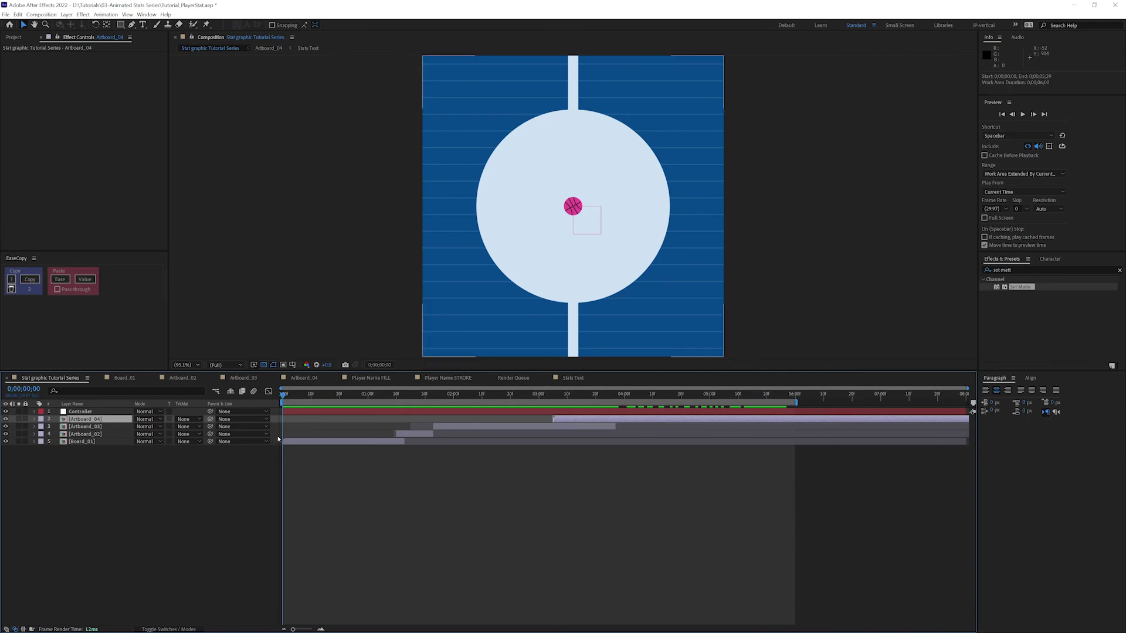
{"action": "key", "text": "ctrl+s"}
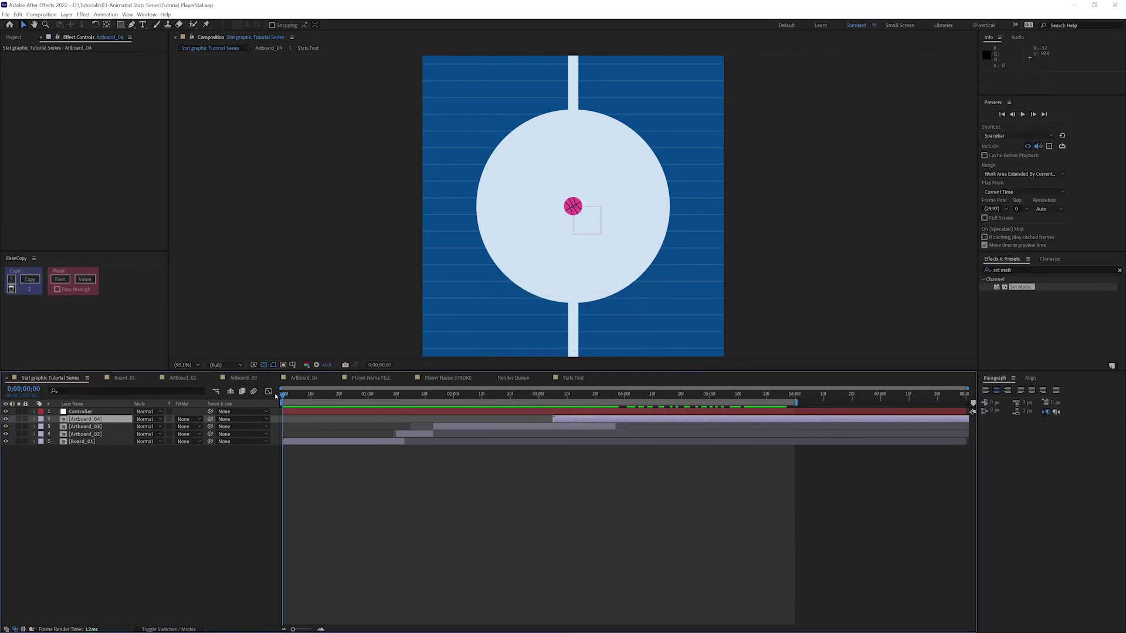
{"action": "key", "text": "space"}
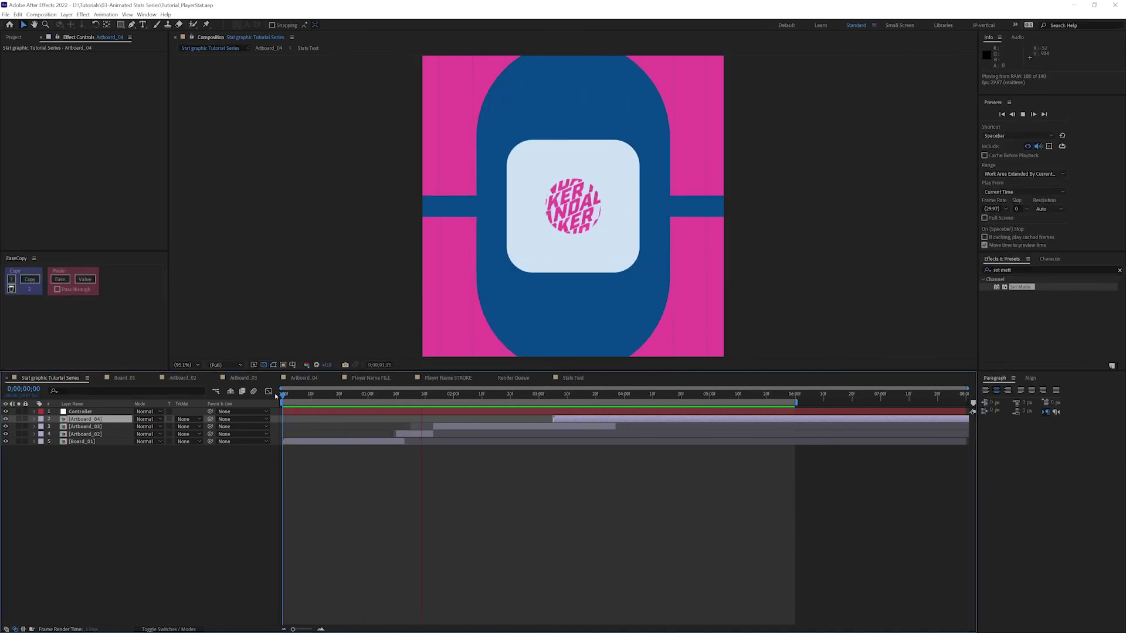